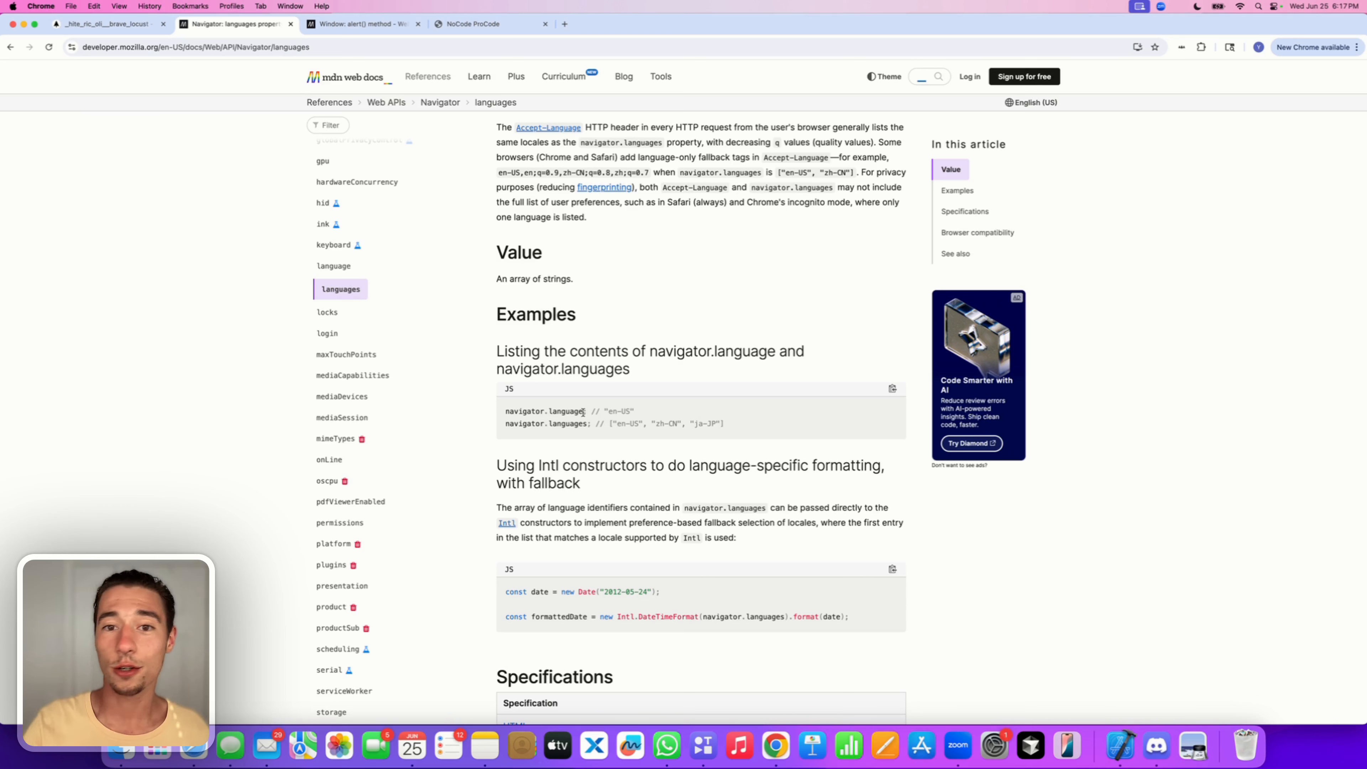
Copy the navigator.language expression from the MDN example and switch back to the Nordcraft editor.
drag(583, 412, 504, 416)
key(super+c)
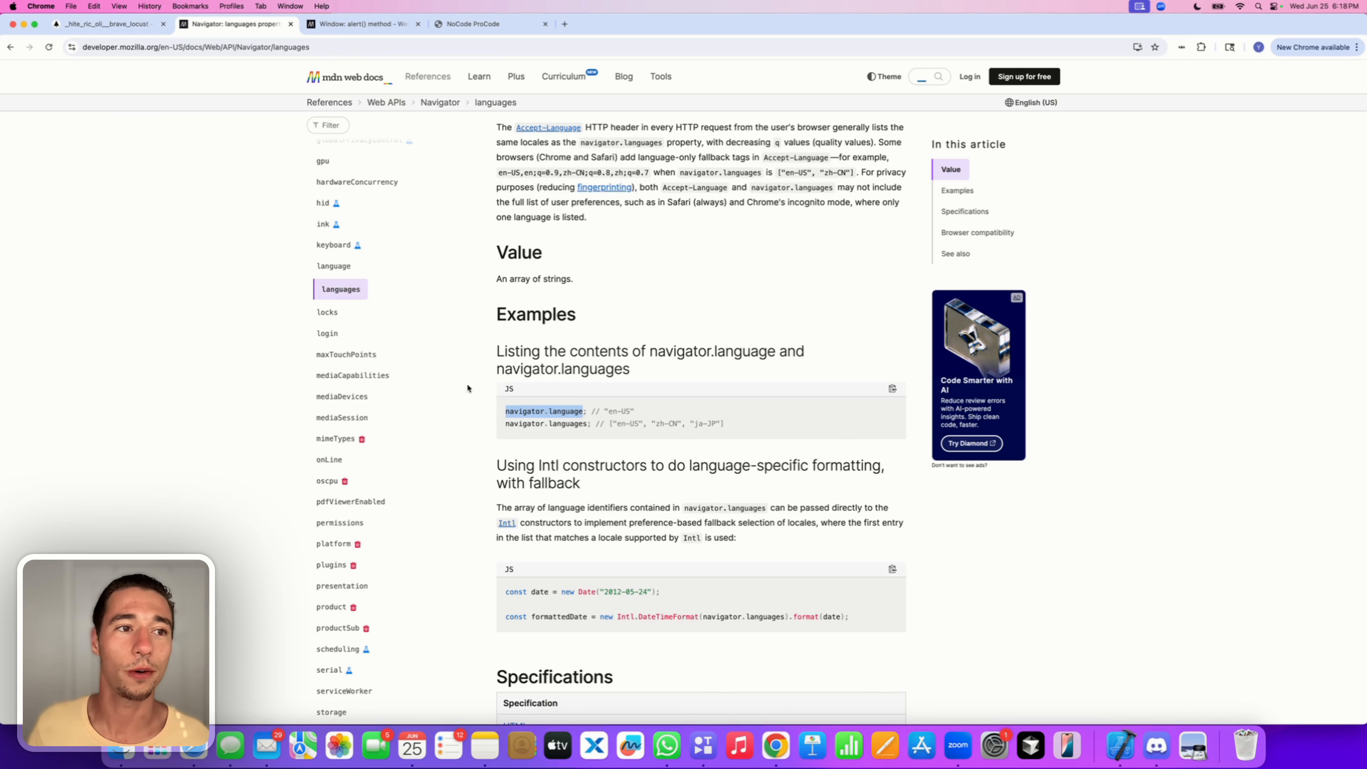
click(129, 26)
Create a new project formula named language.
click(17, 112)
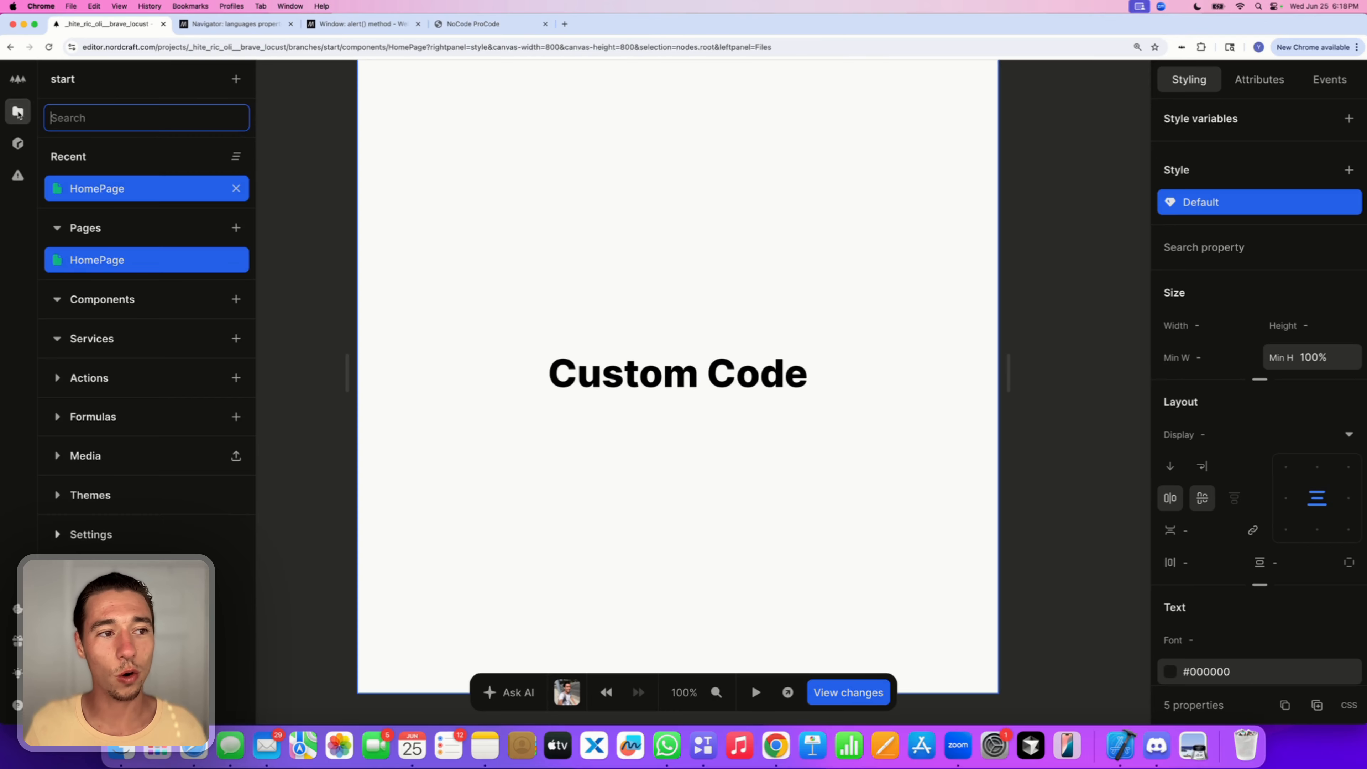
click(235, 418)
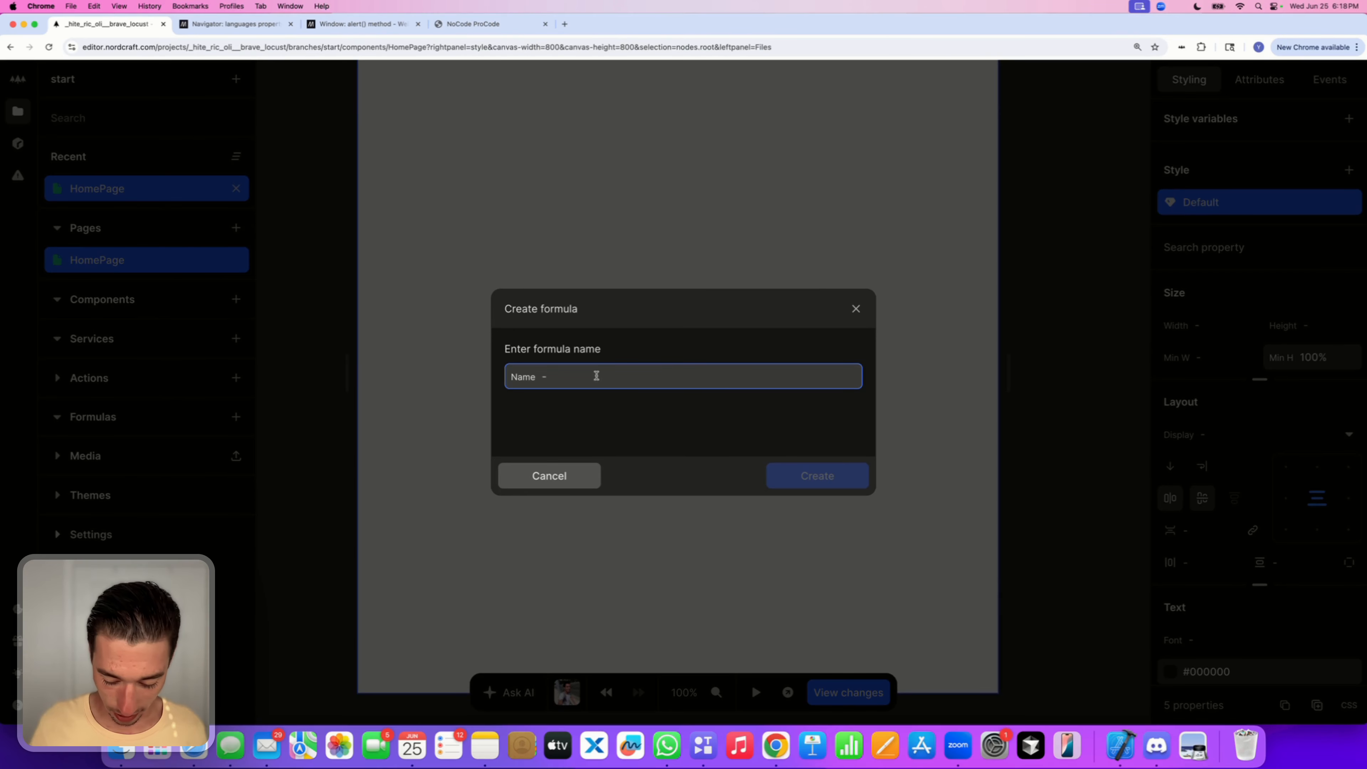
text(languag)
key(BackSpace)
key(BackSpace)
key(BackSpace)
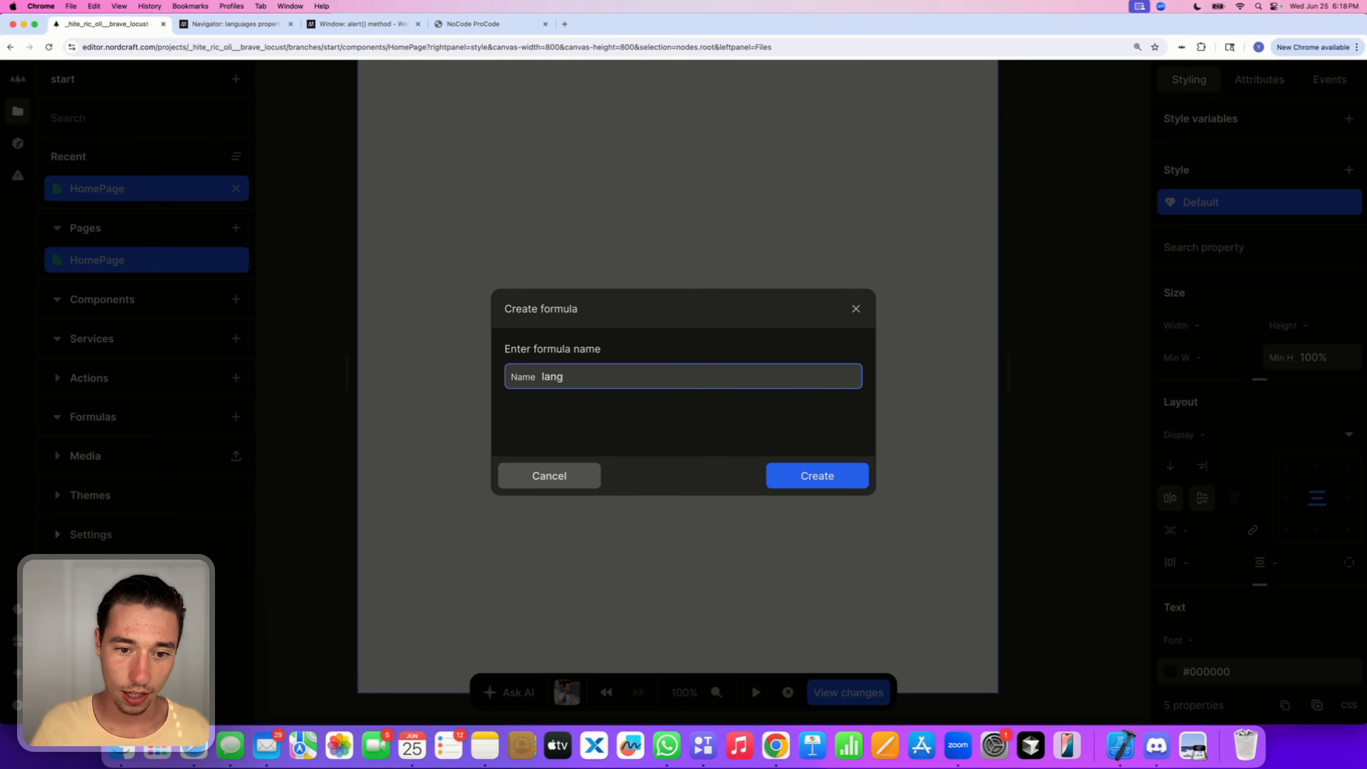
text(uage)
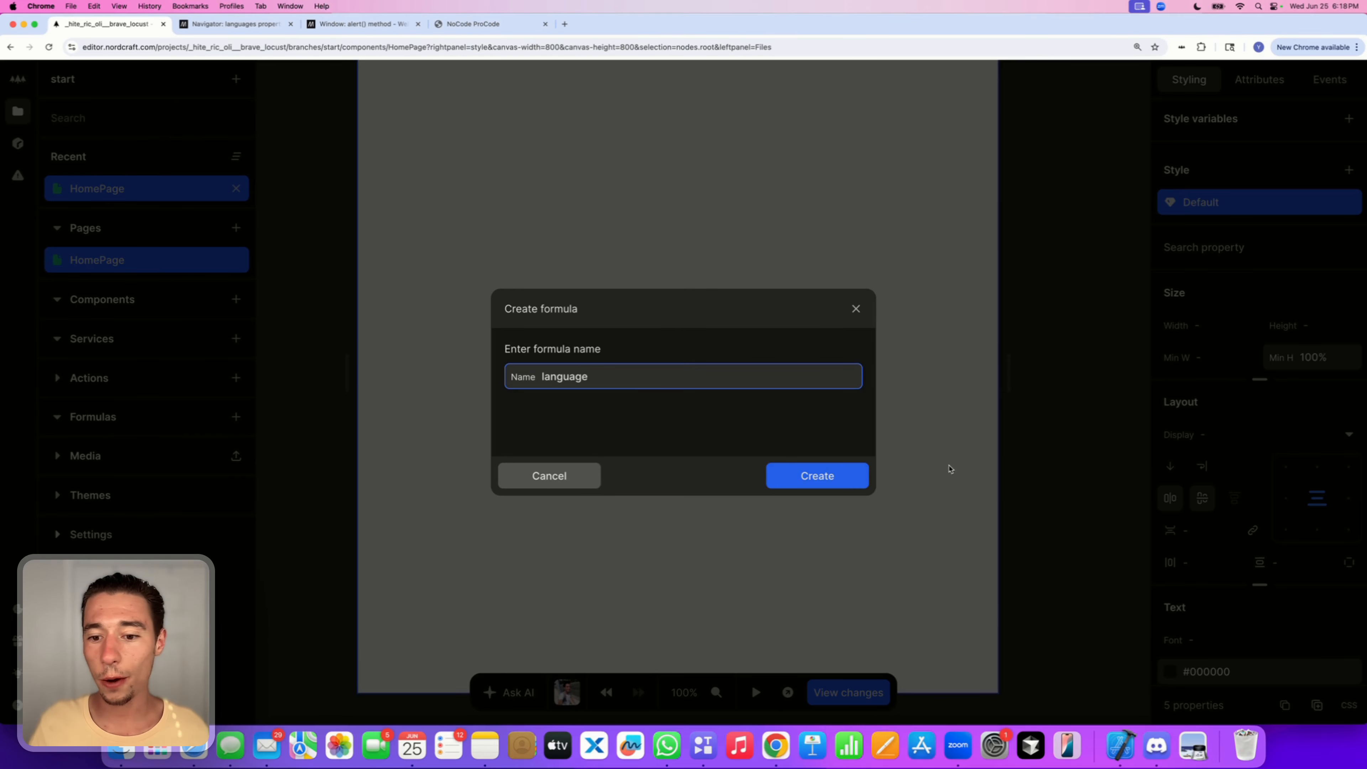
click(818, 476)
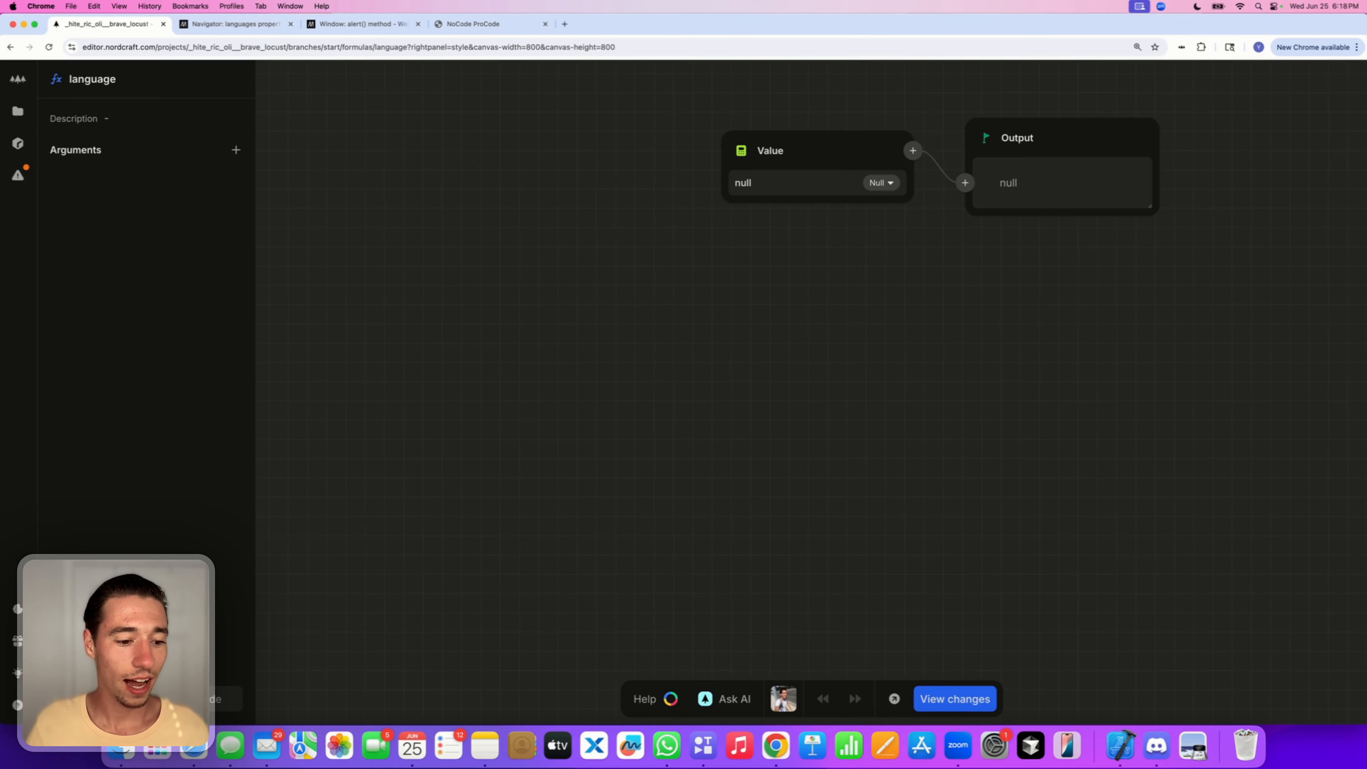
Convert the language formula to custom code and paste navigator.language on its own line inside the function body.
click(156, 699)
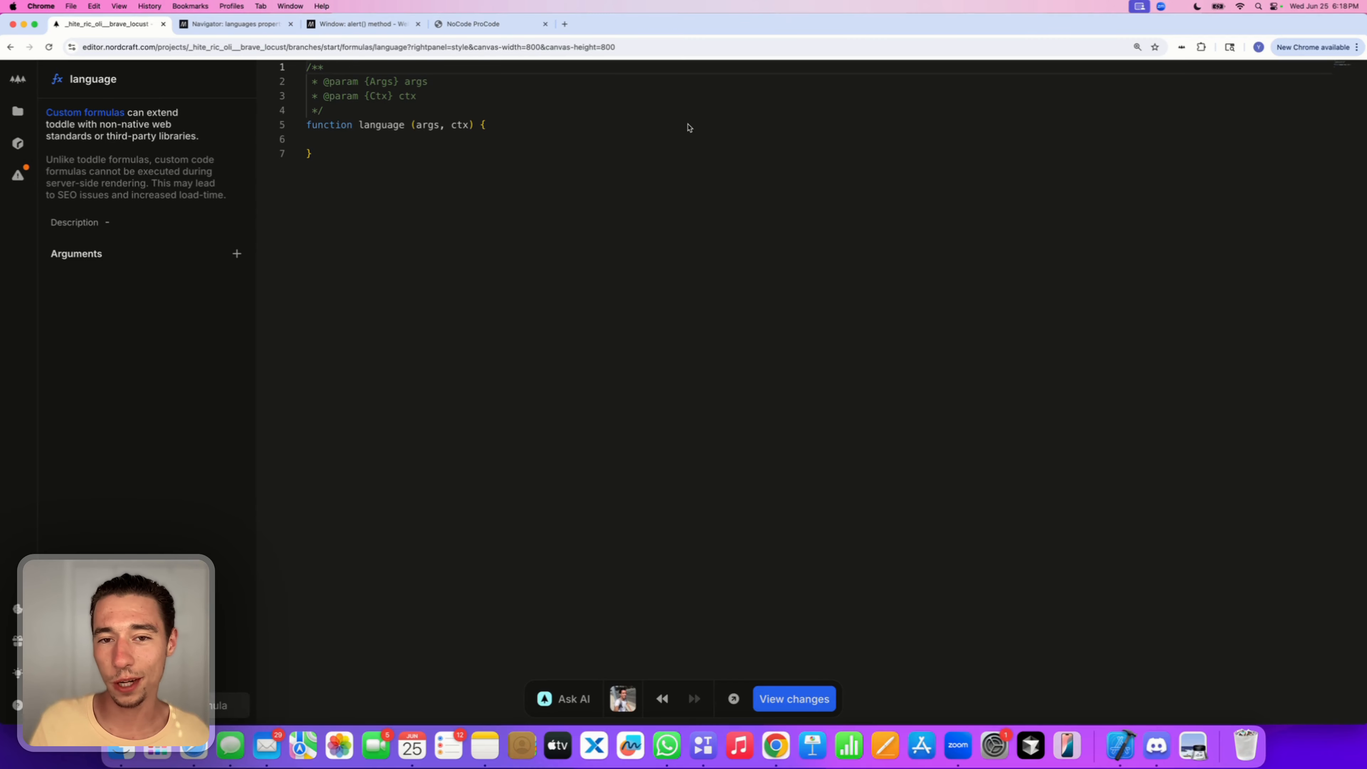
double_click(329, 120)
triple_click(329, 119)
click(426, 140)
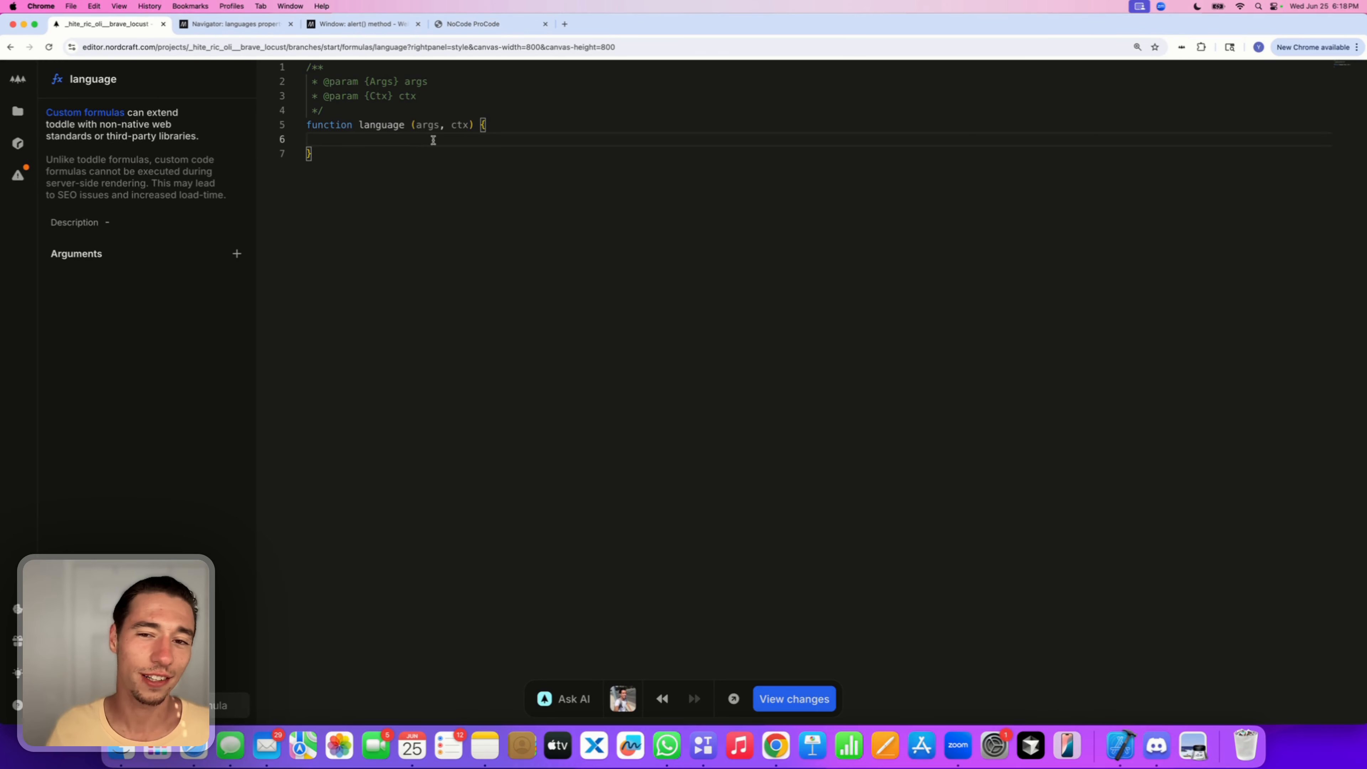
key(Return)
key(Return)
key(Up)
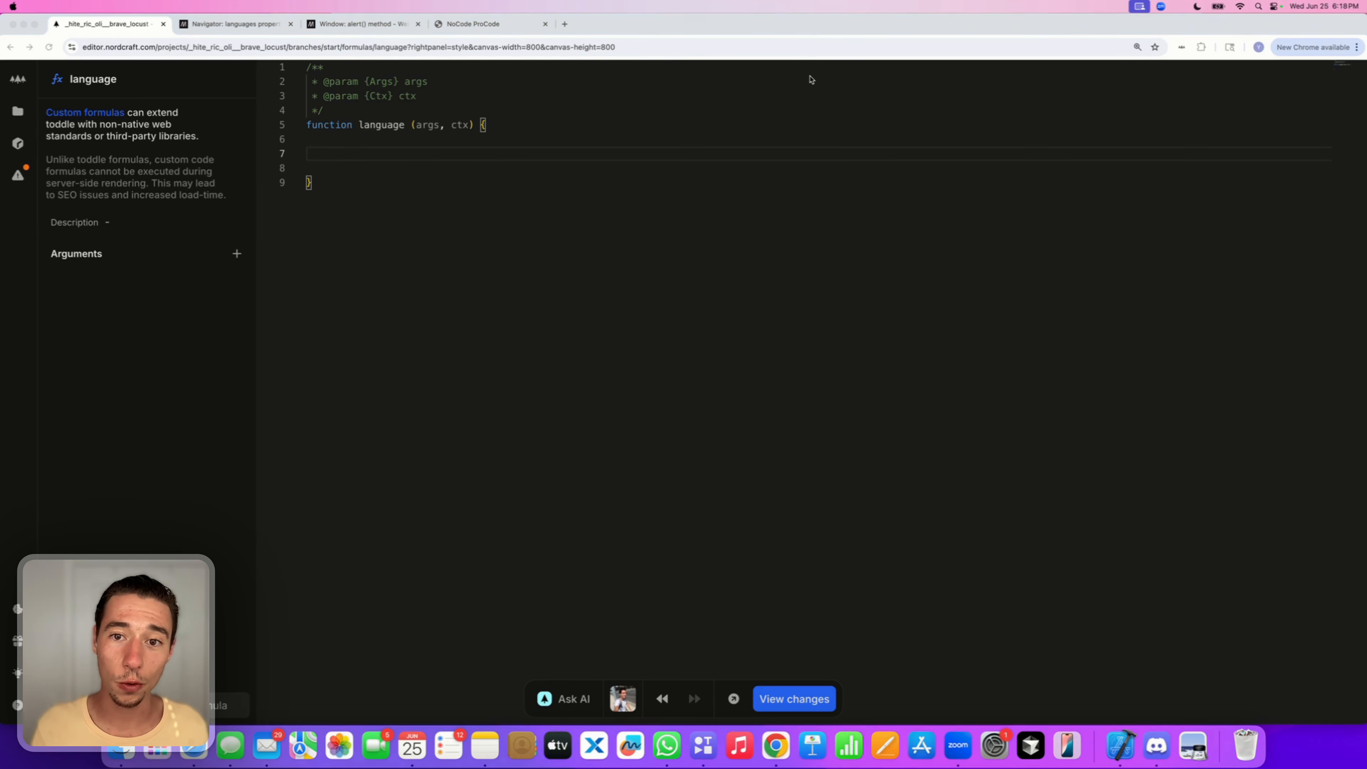
click(330, 155)
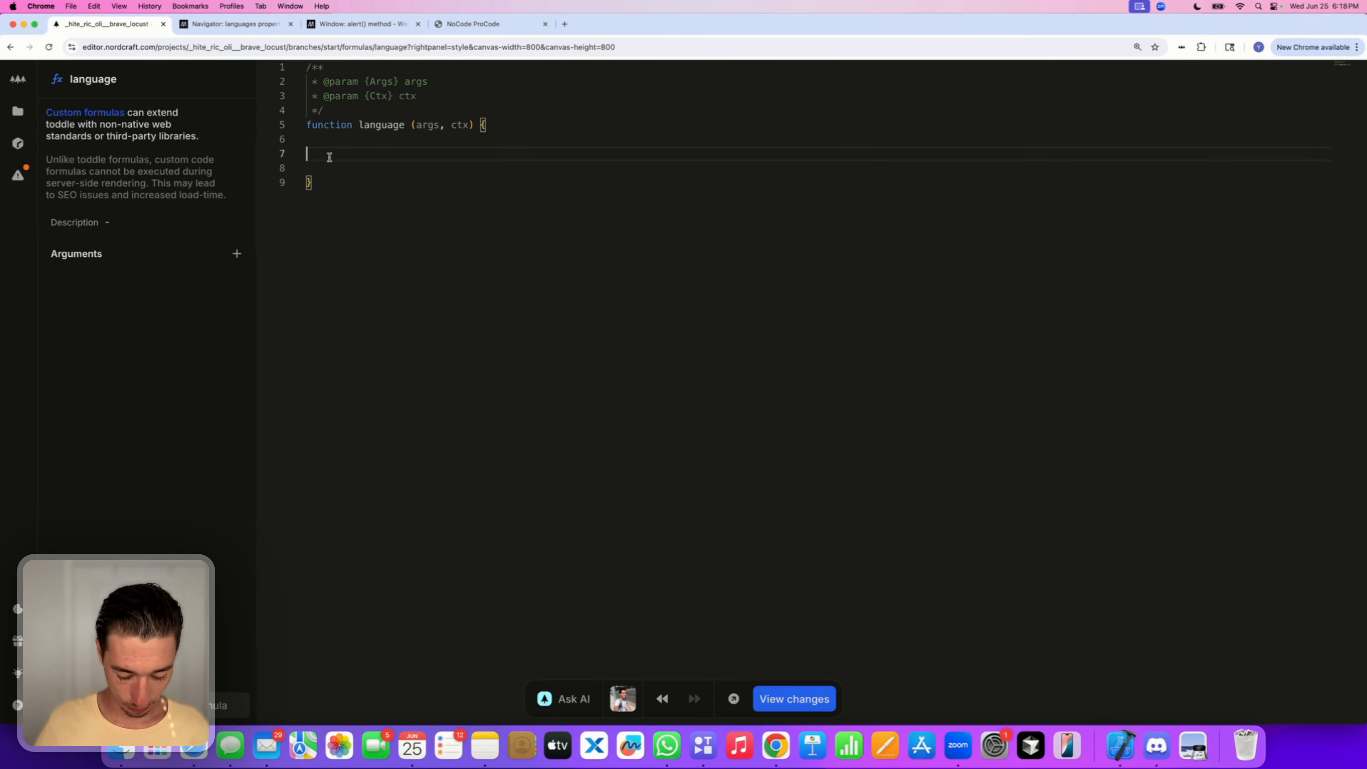
key(super+v)
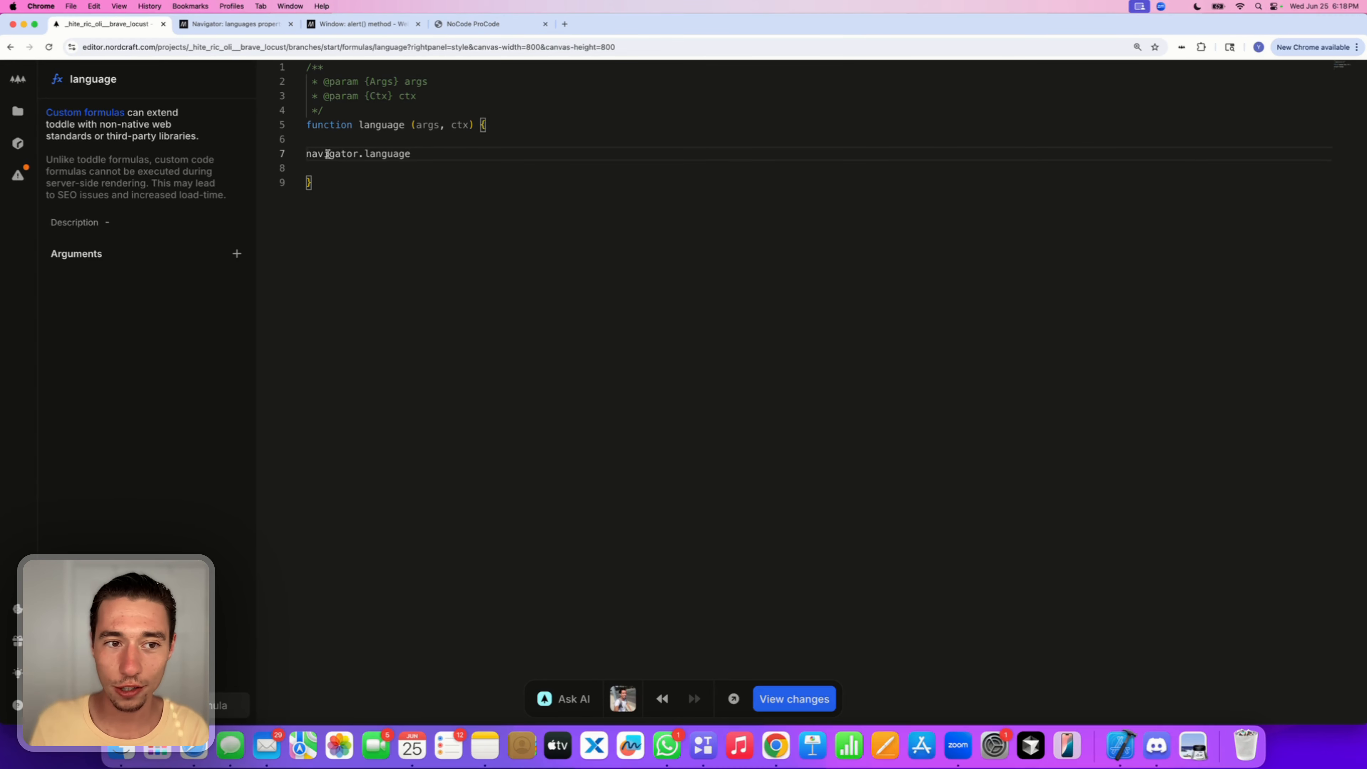
Make the function return the pasted expression by adding return in front of navigator.language.
drag(411, 155, 308, 155)
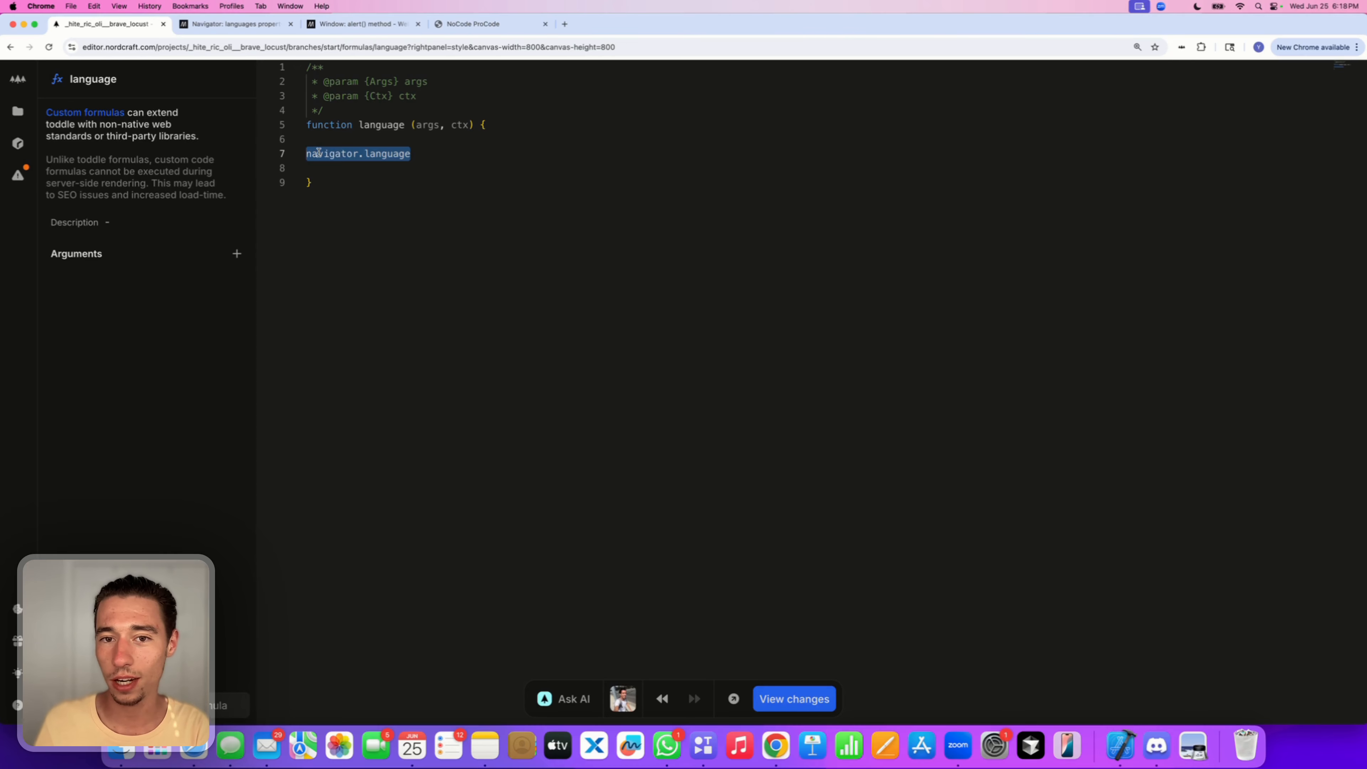
click(311, 154)
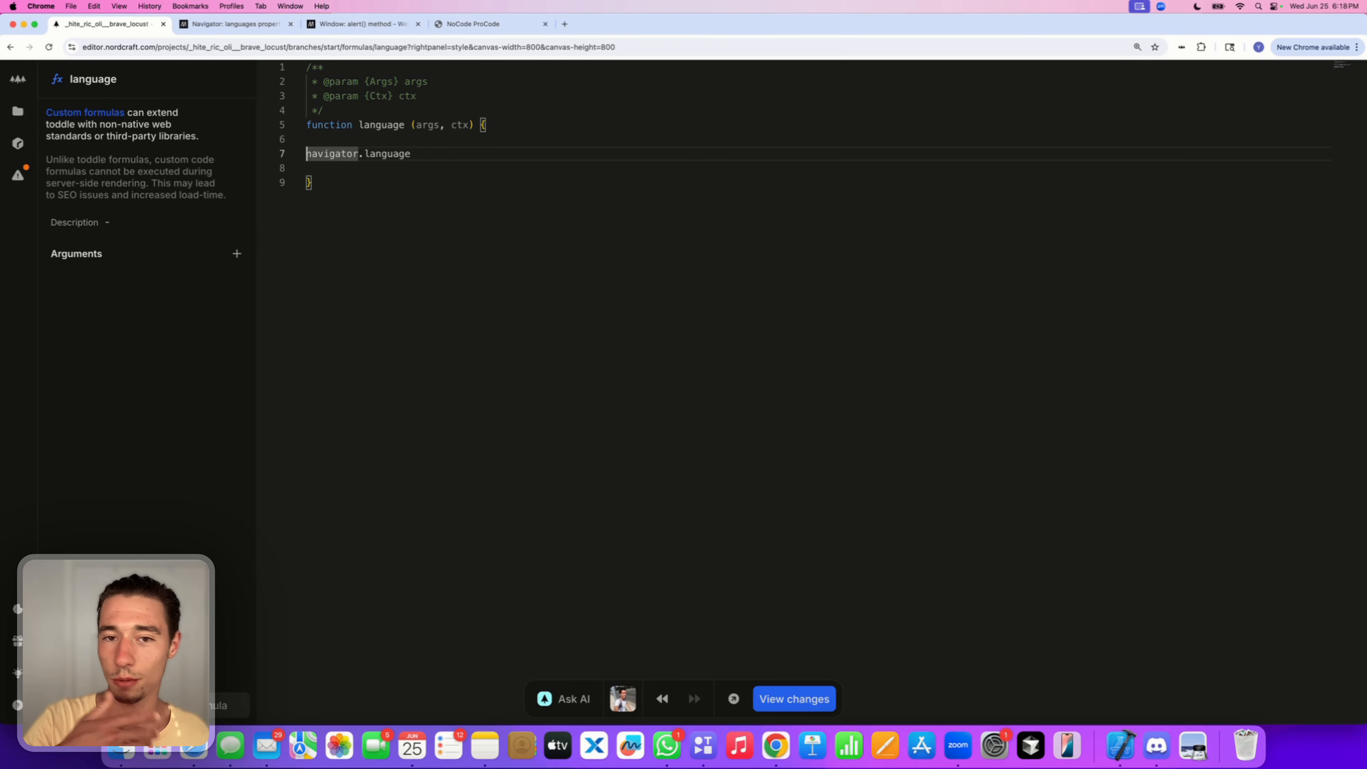
text(return)
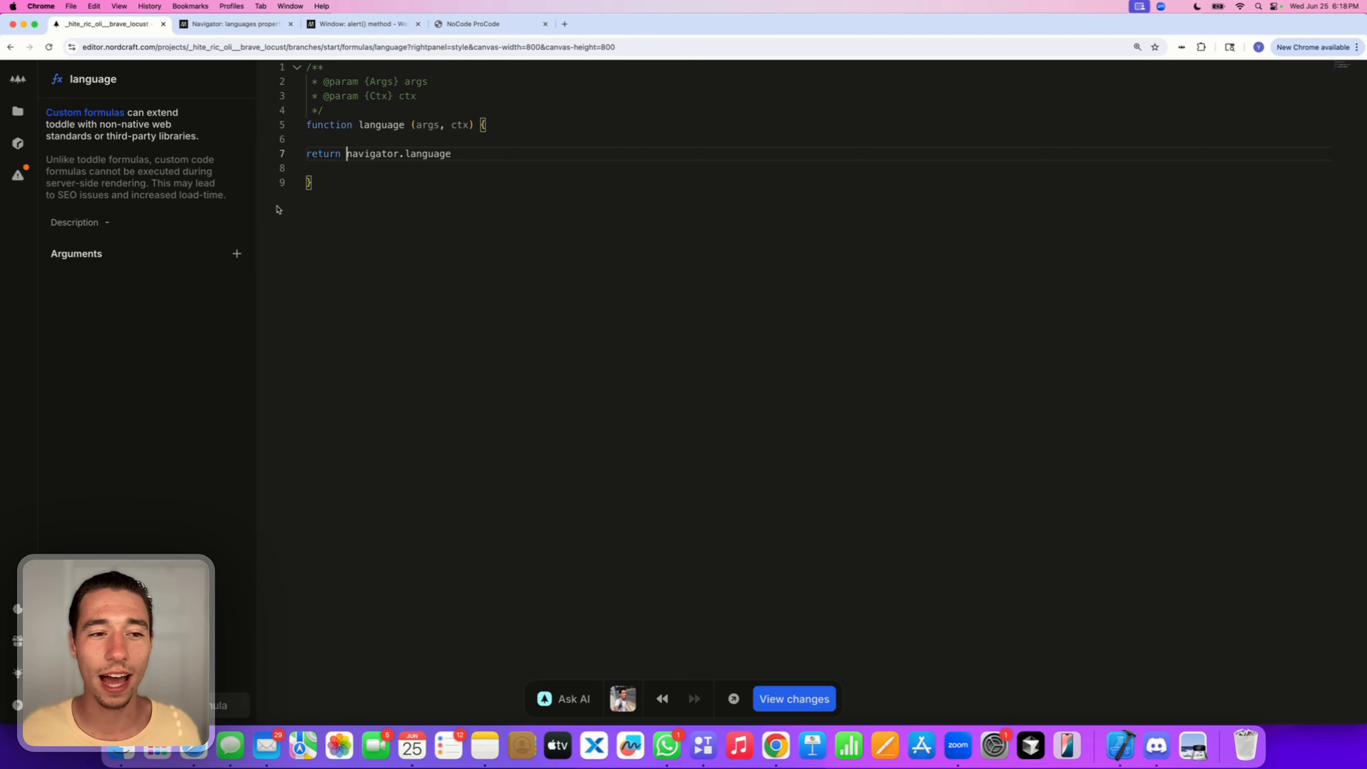
Review the language function's return statement, its declaration line and the formula's description field.
double_click(338, 154)
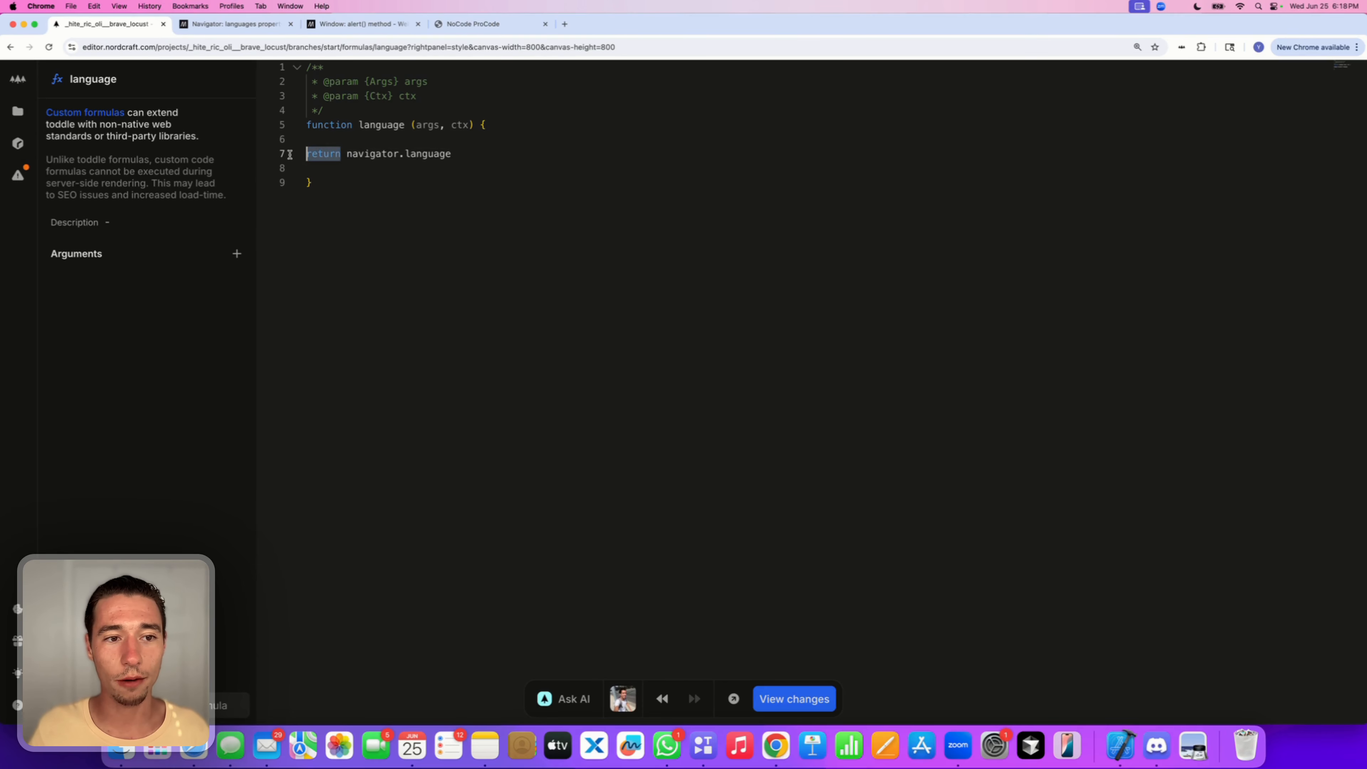
click(380, 181)
drag(347, 154, 472, 153)
click(439, 212)
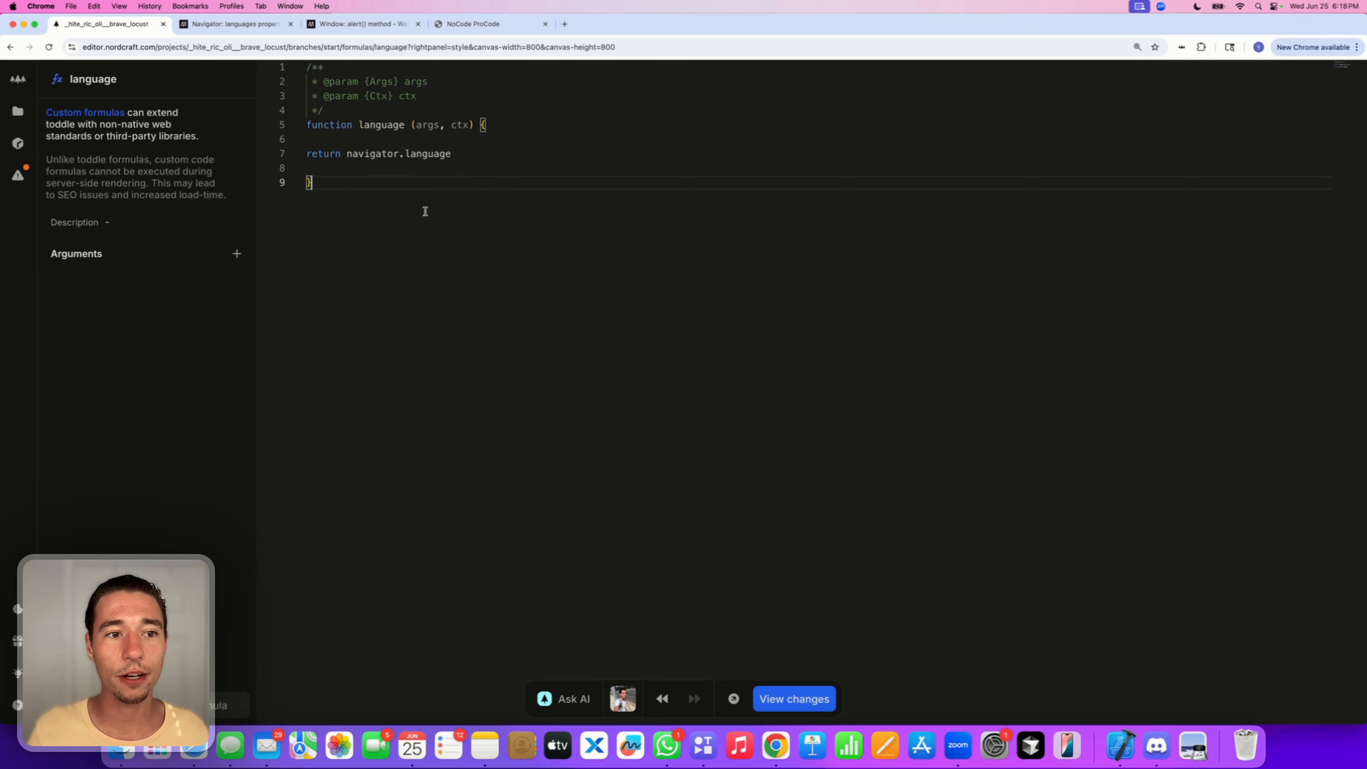
triple_click(469, 123)
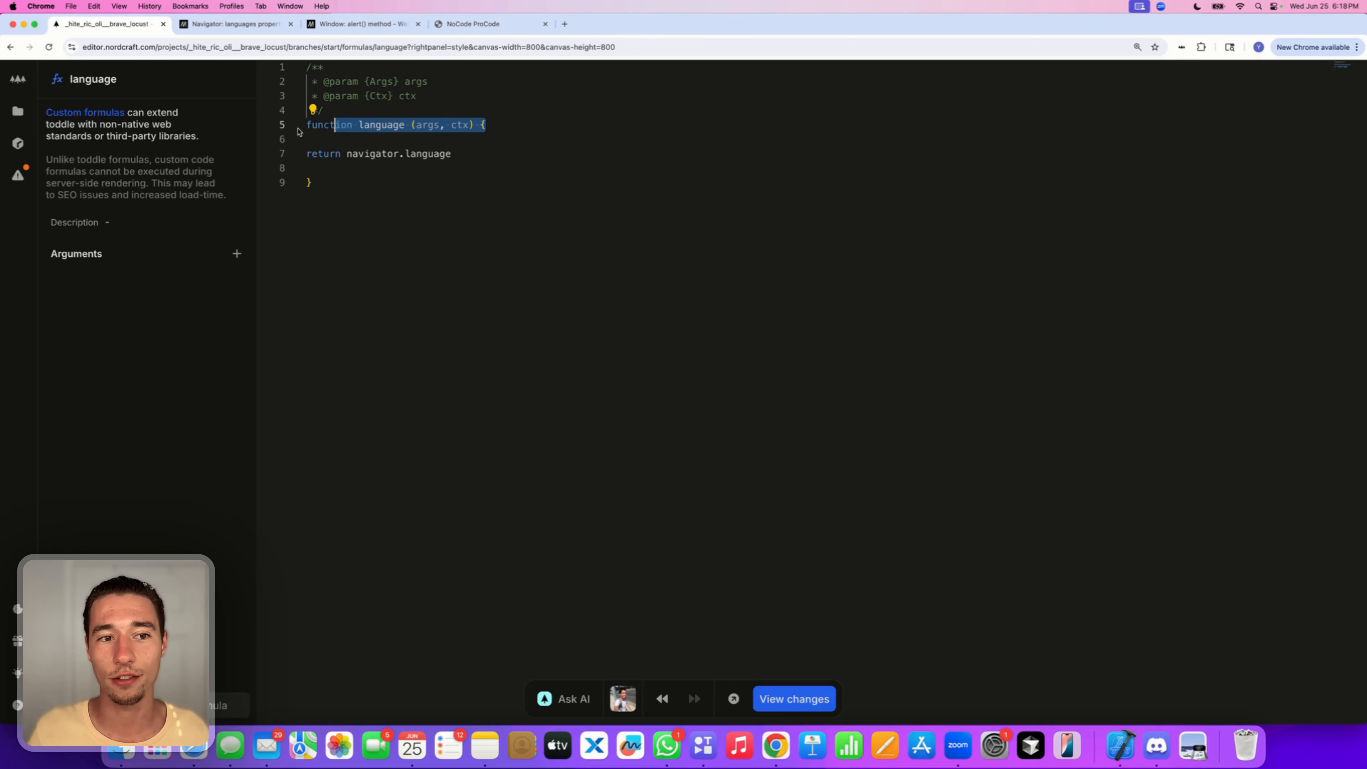
click(430, 145)
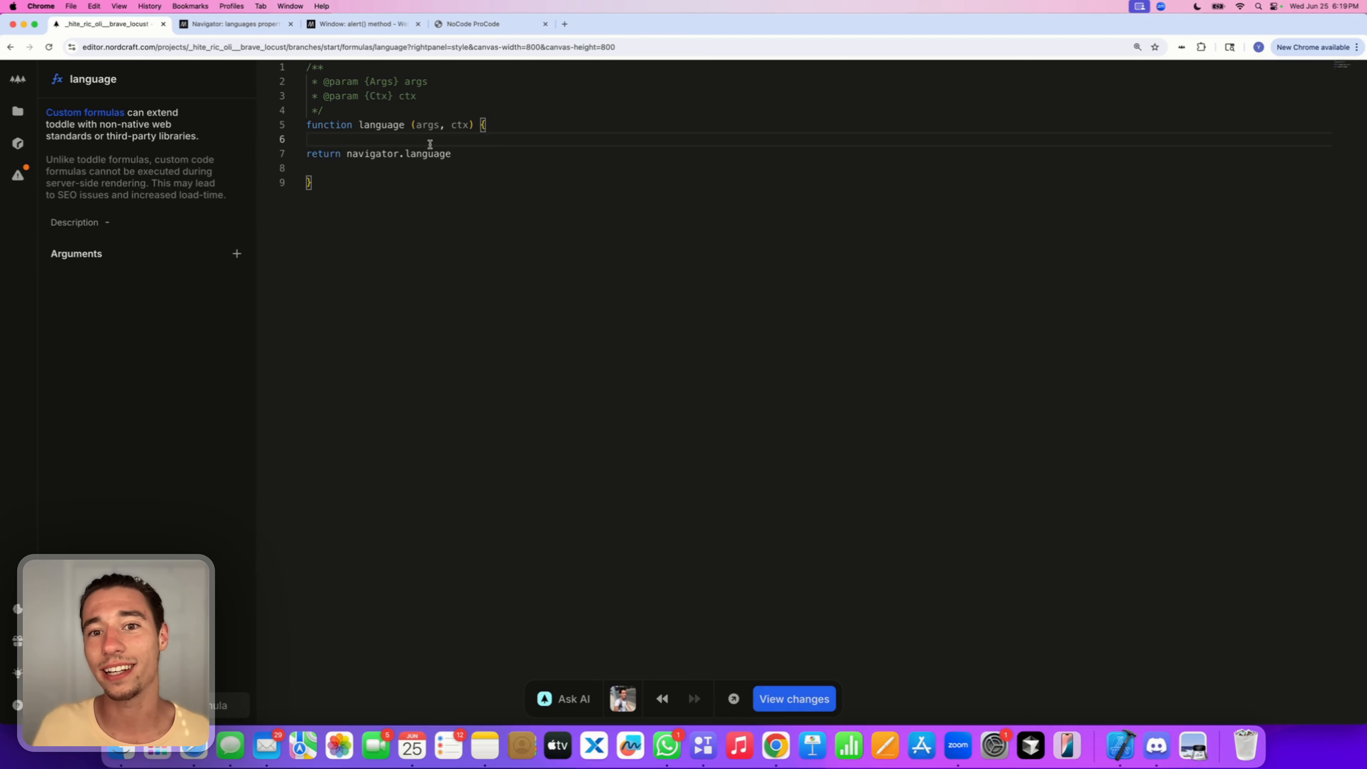
click(400, 216)
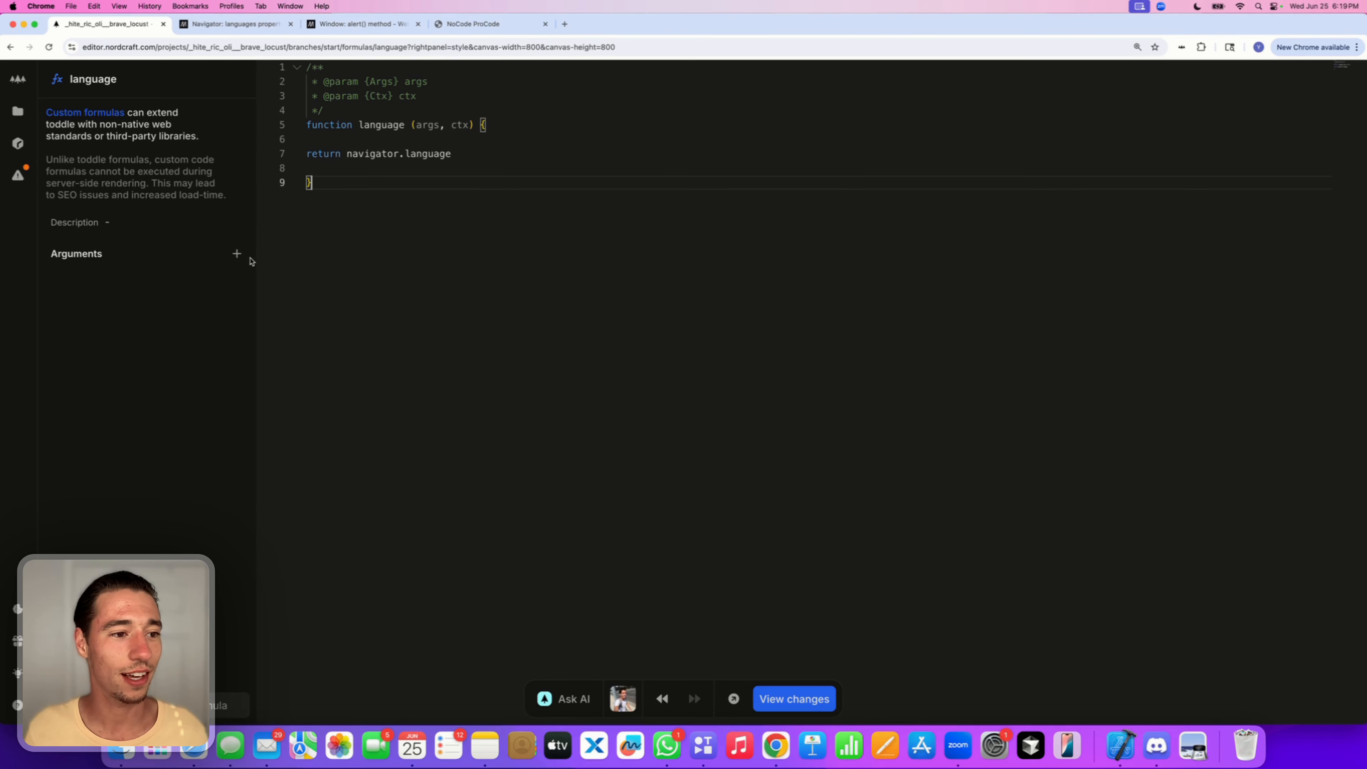
click(140, 223)
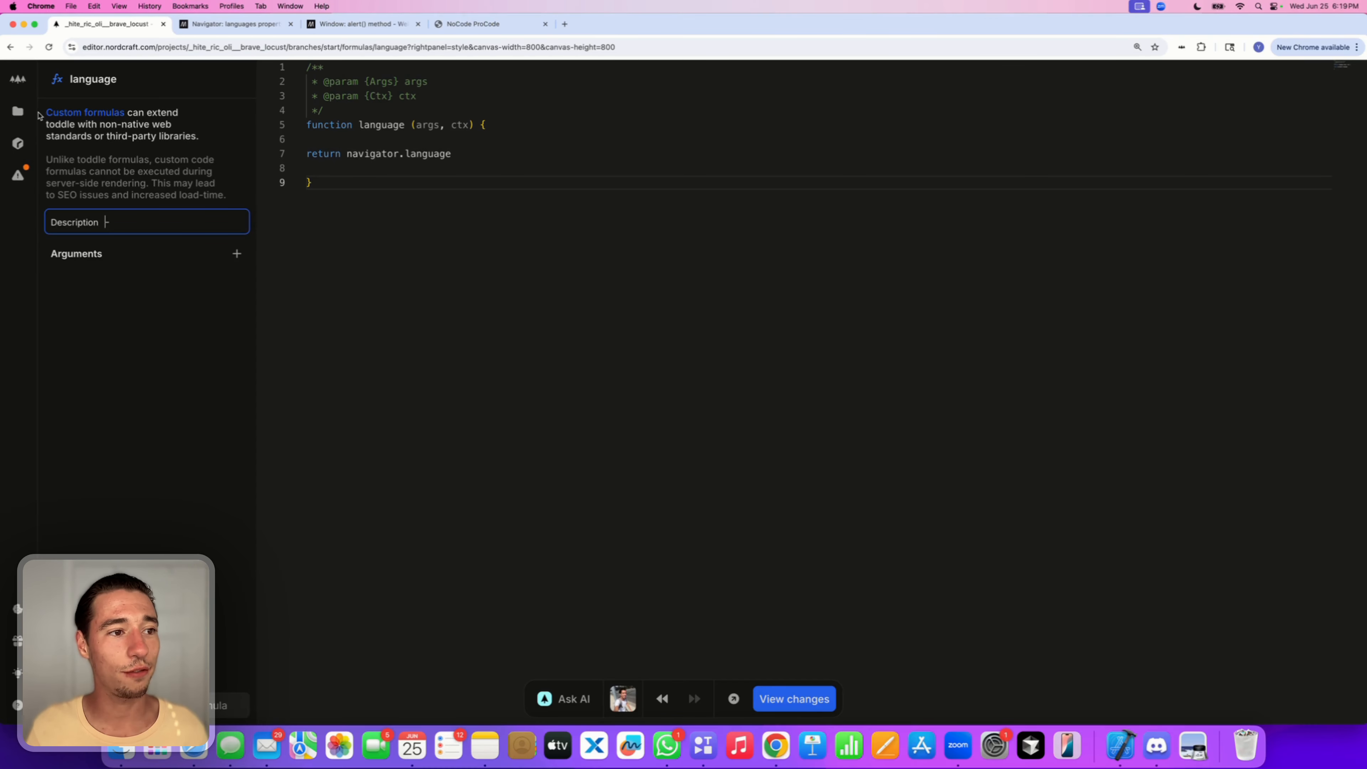
Open the HomePage and duplicate its Custom Code heading.
click(18, 111)
click(104, 221)
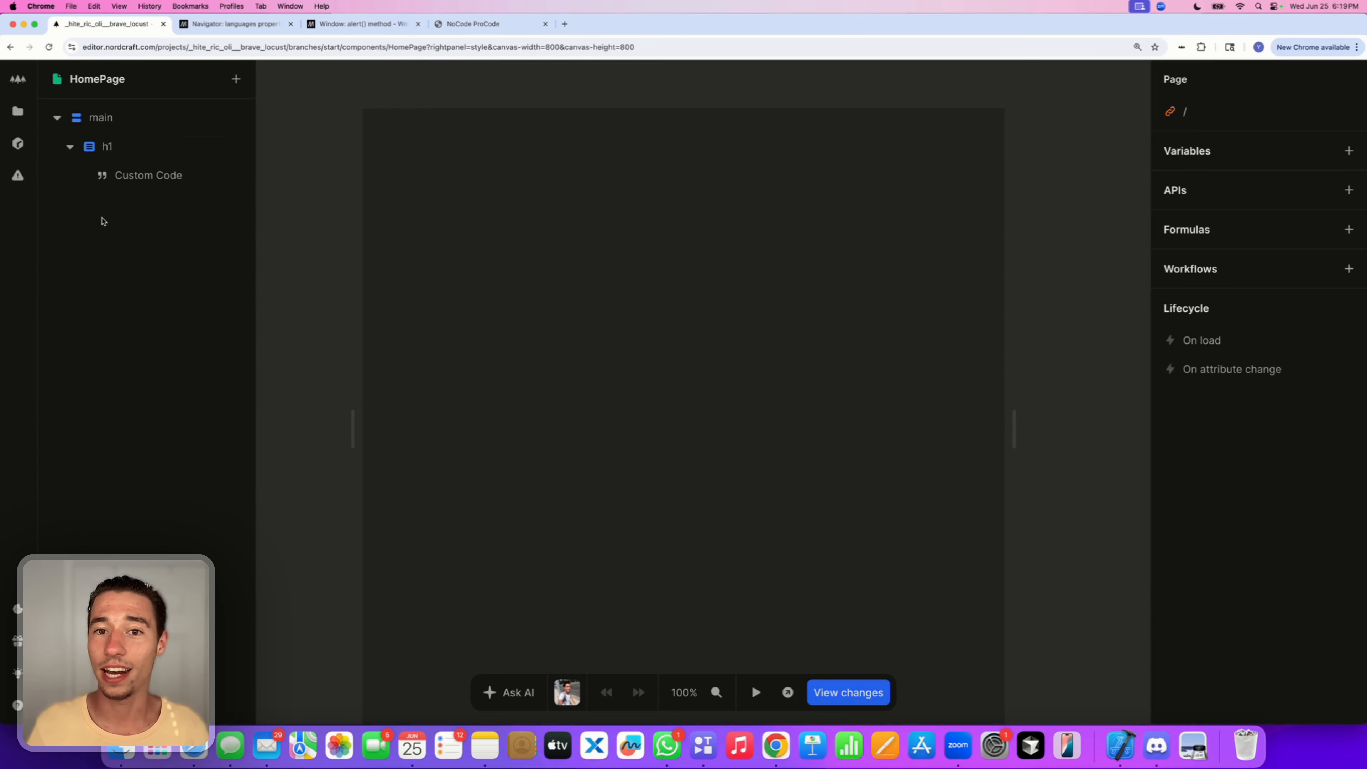
click(613, 429)
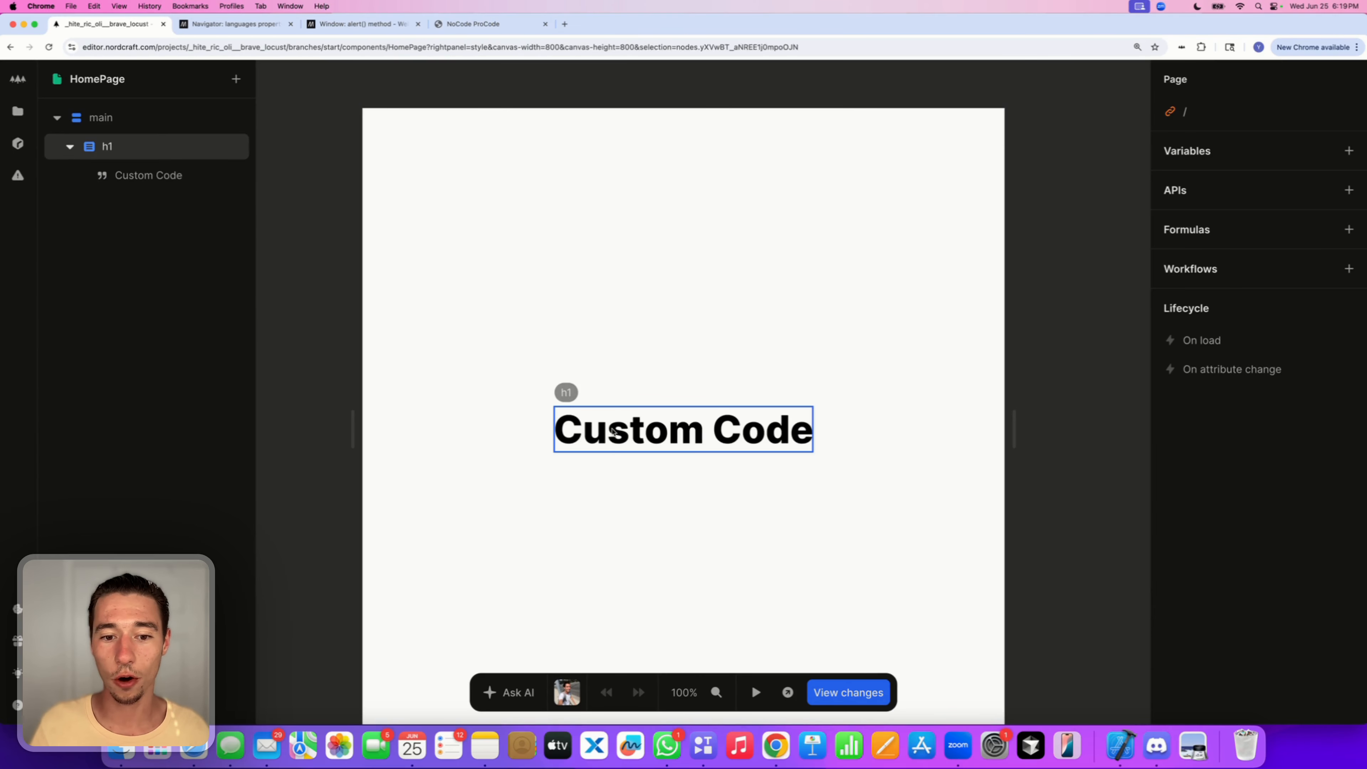
right_click(613, 408)
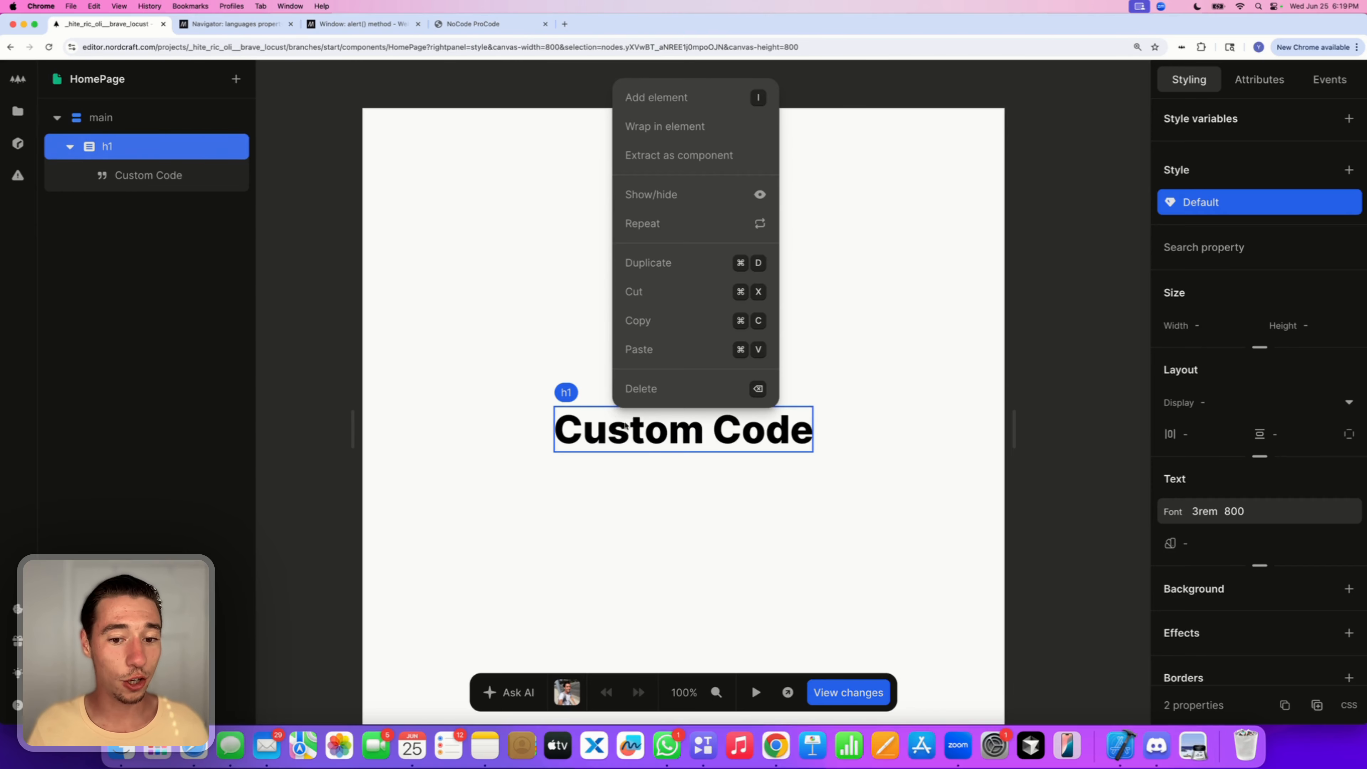
click(614, 459)
right_click(588, 428)
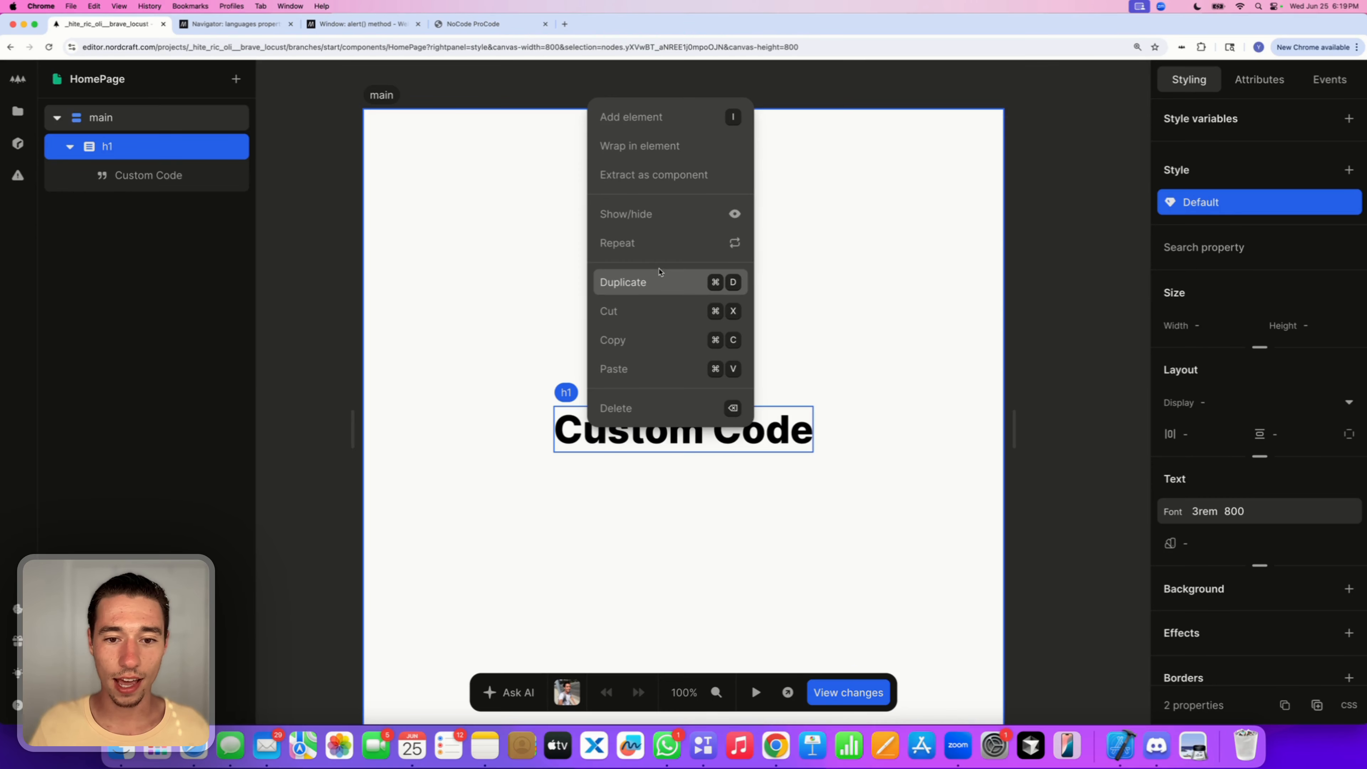
click(637, 291)
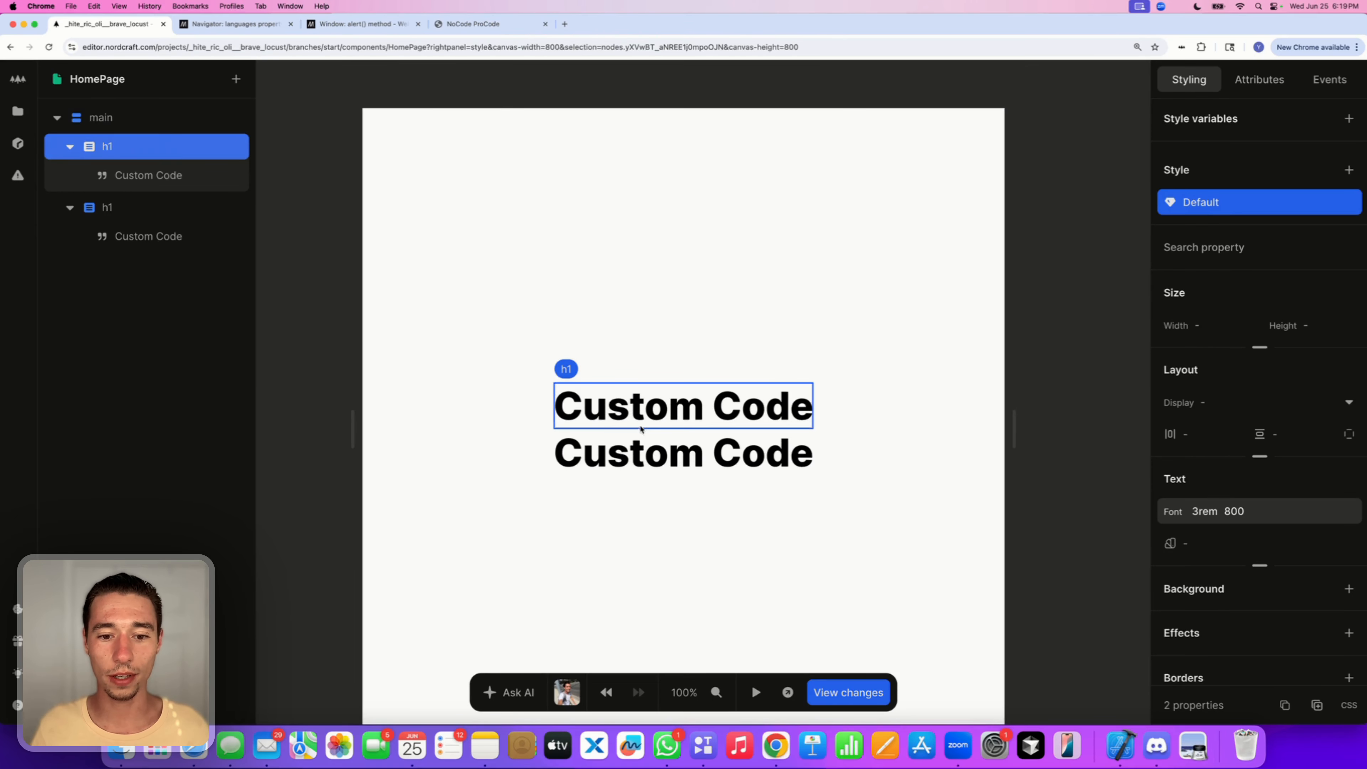
Bind the second heading's text to the language project formula in place of the static text.
double_click(632, 449)
click(1349, 118)
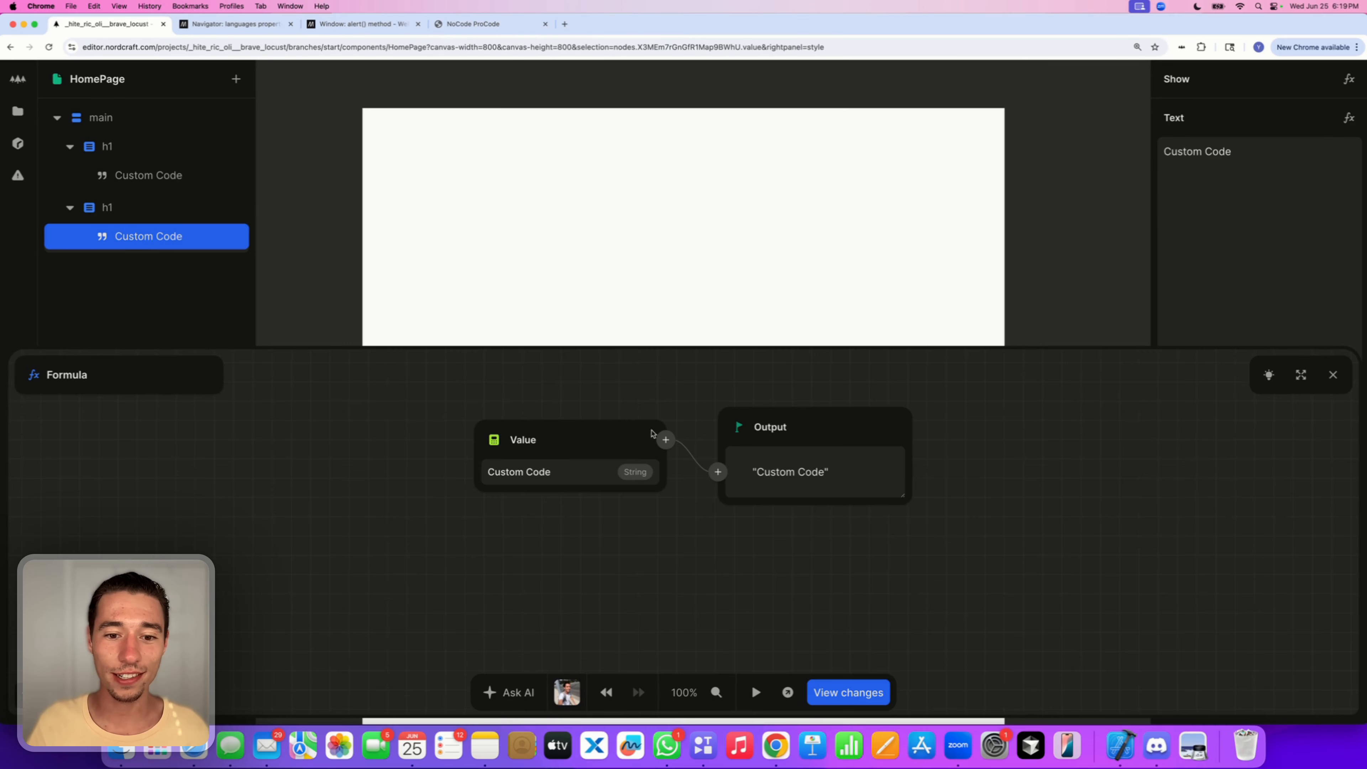
click(494, 438)
scroll(543, 538, up, 3)
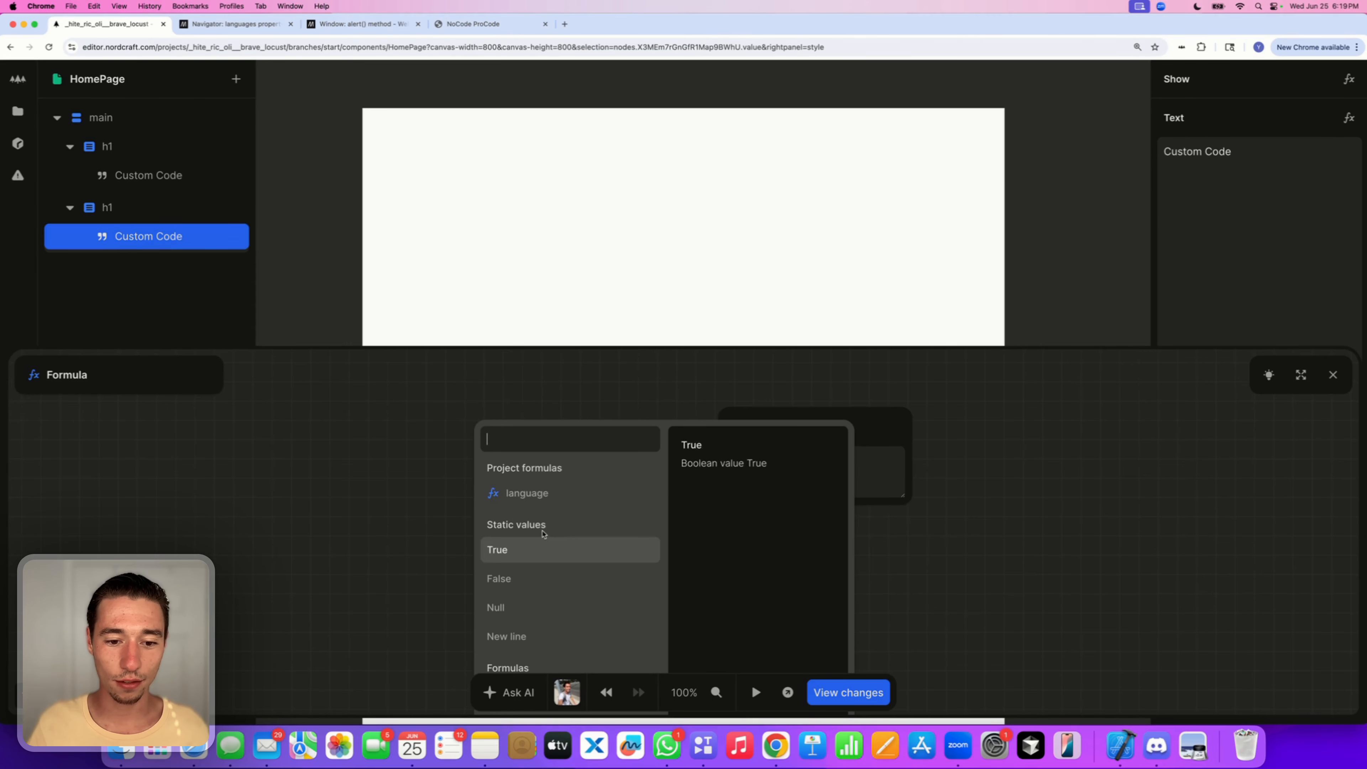
click(520, 493)
click(894, 275)
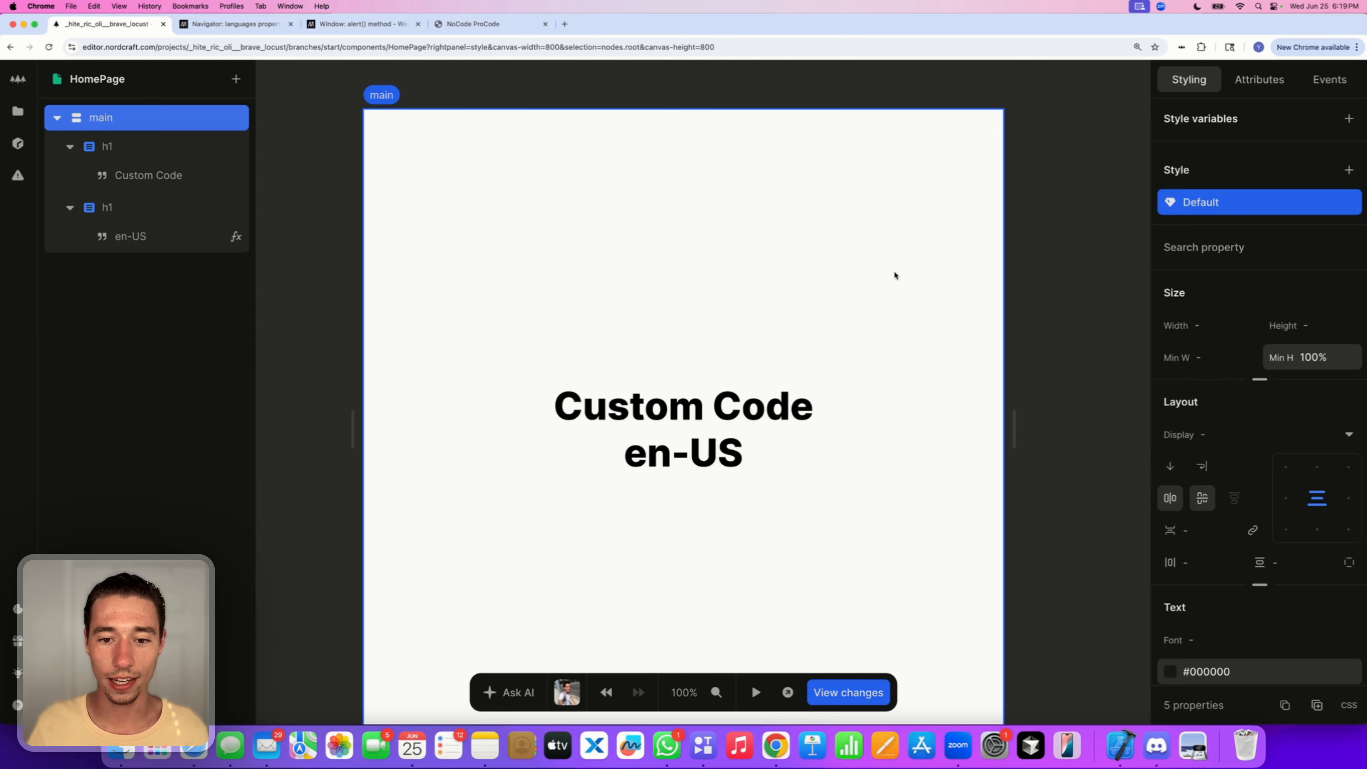
Open the code of the language formula from the second heading's text binding to inspect its return line.
click(668, 453)
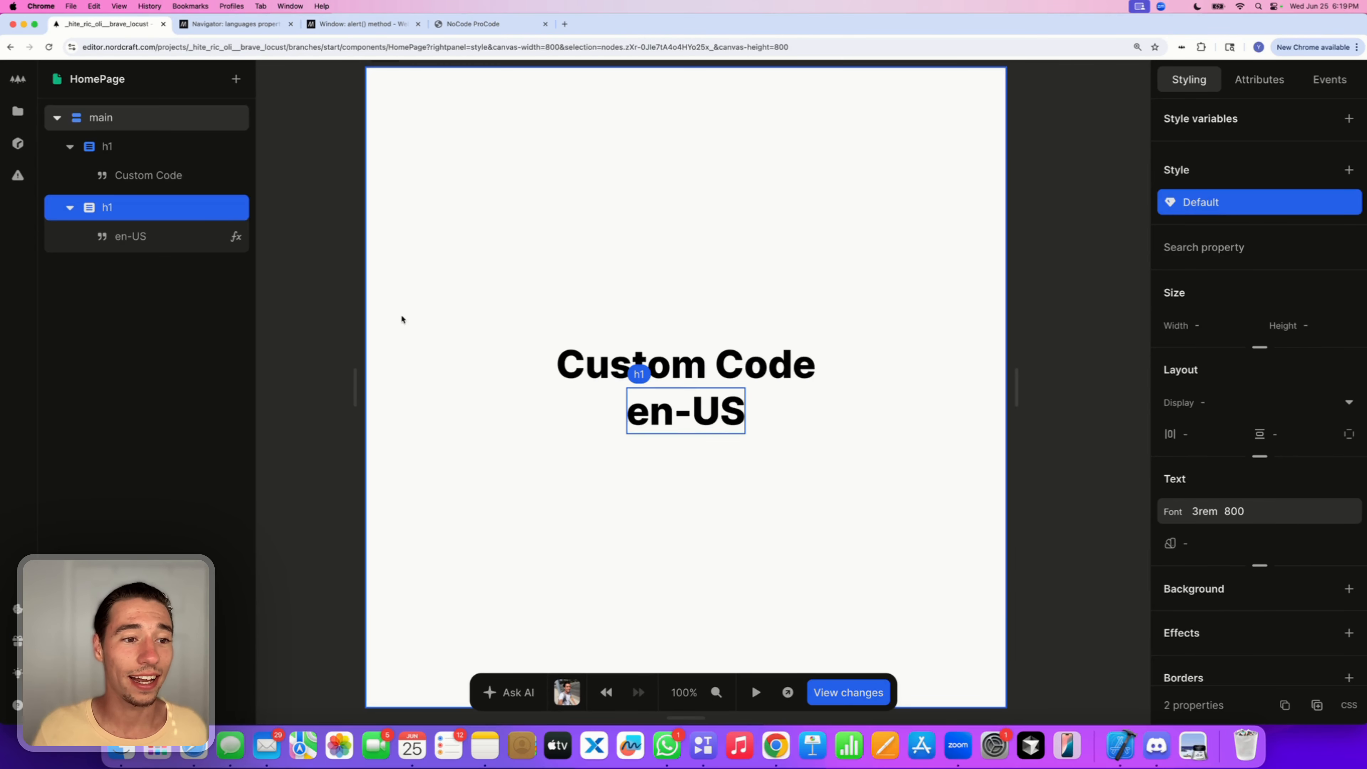
click(235, 236)
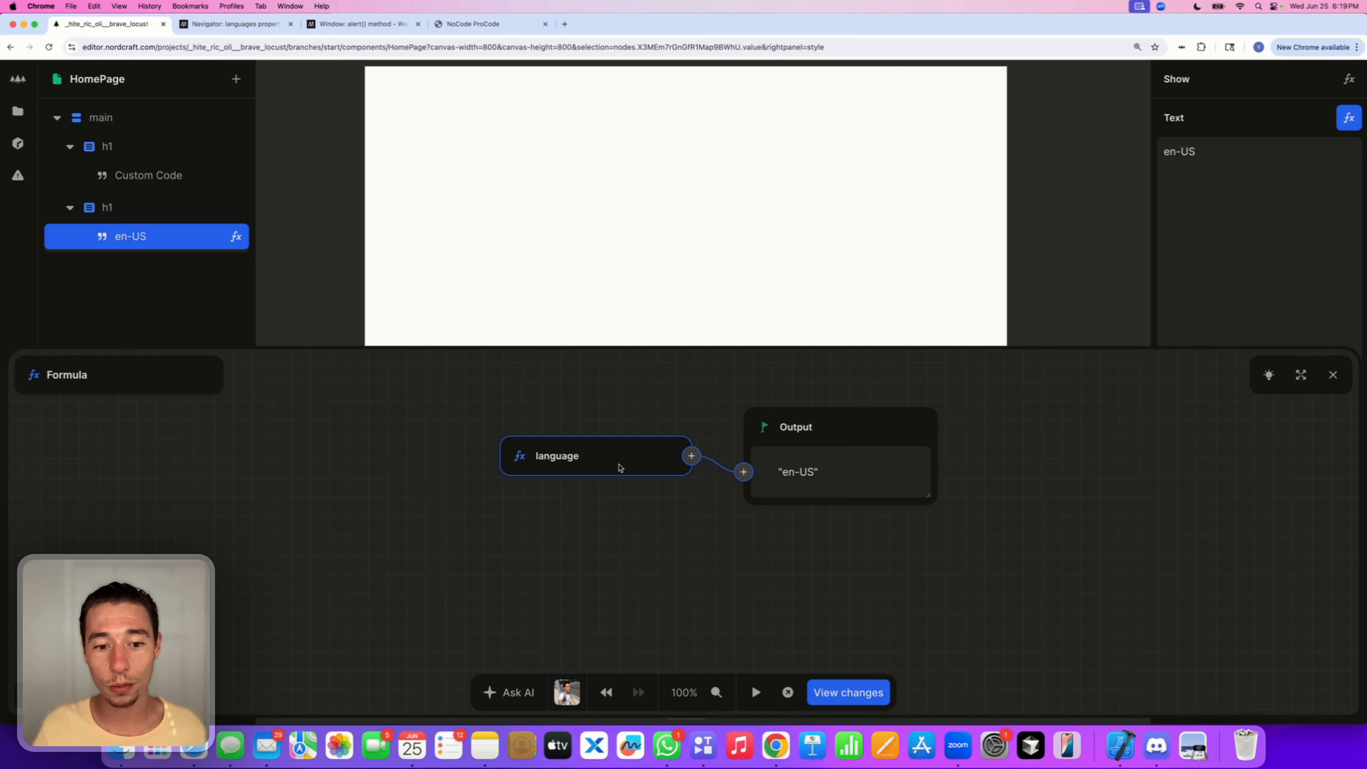
double_click(589, 467)
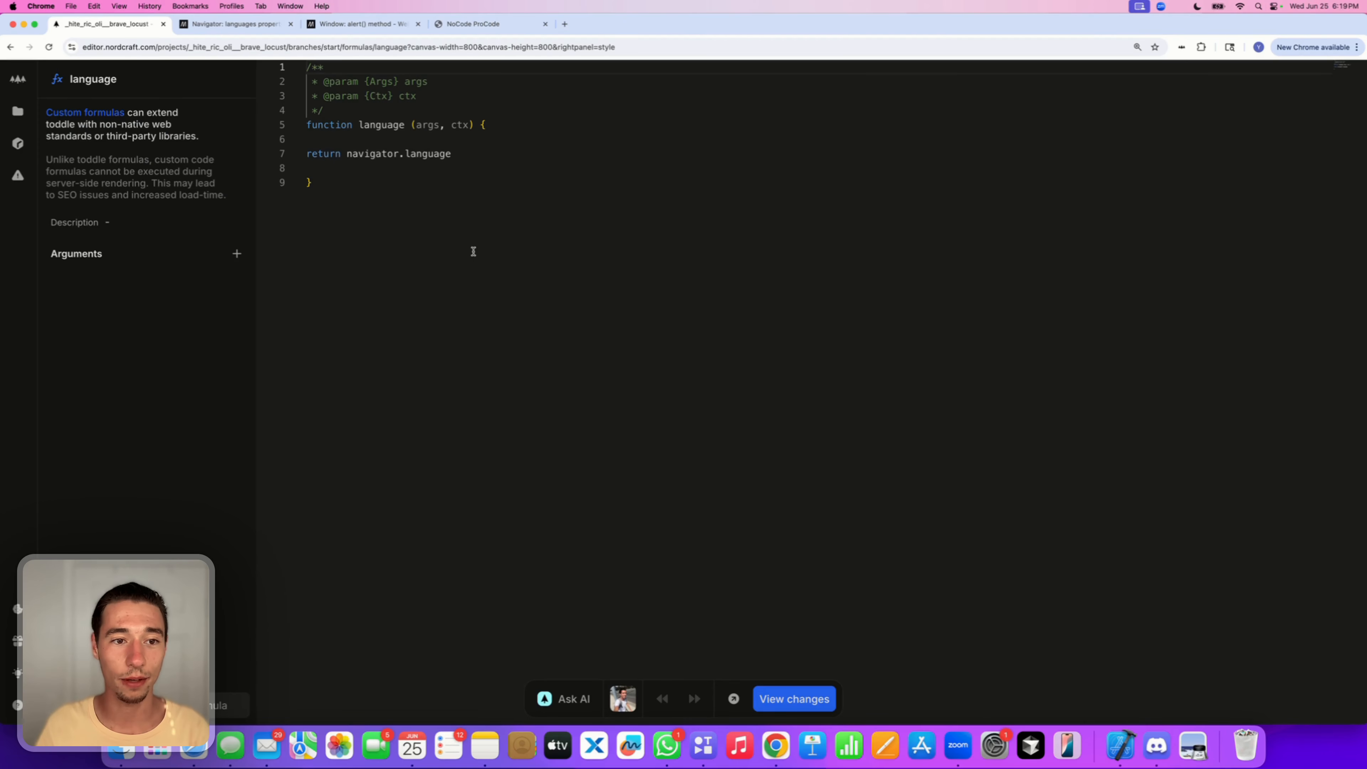
click(471, 150)
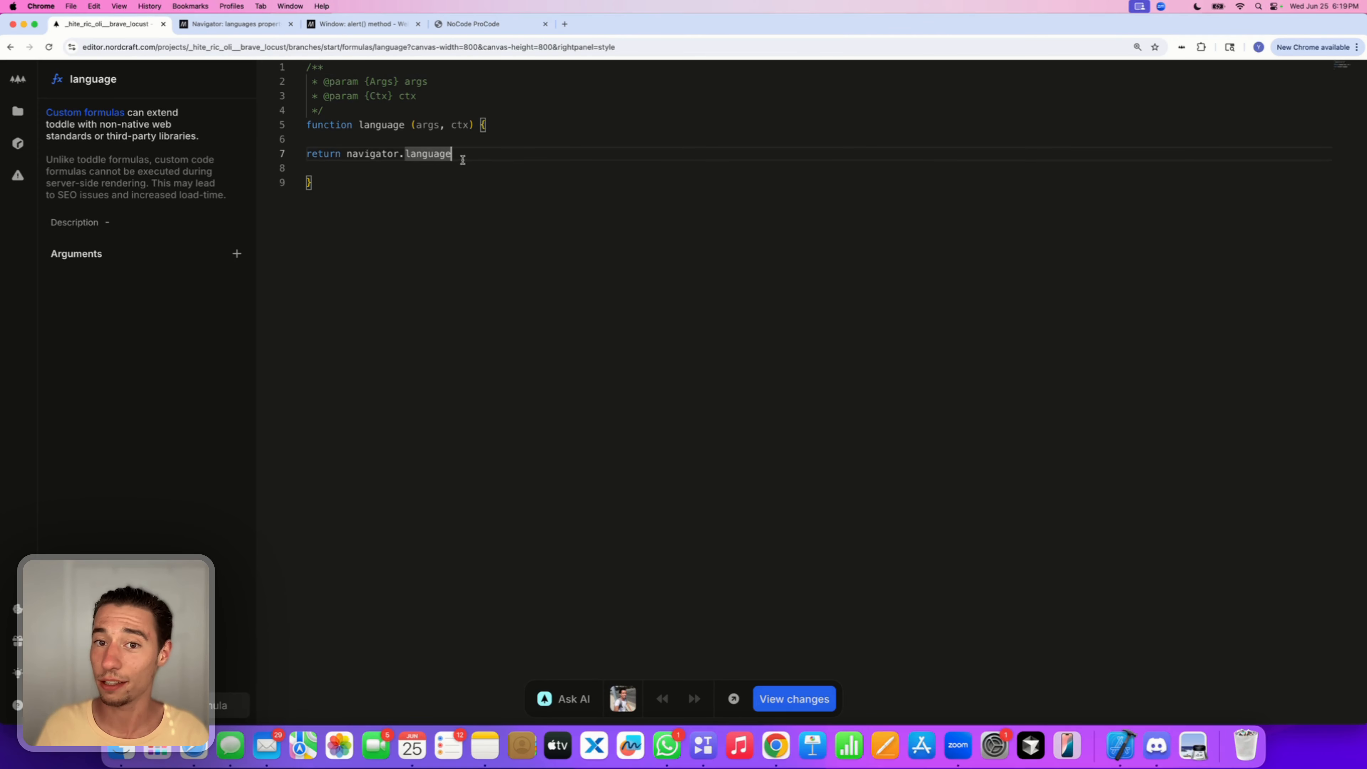
Return to the HomePage and select the heading bound to the language formula.
click(17, 111)
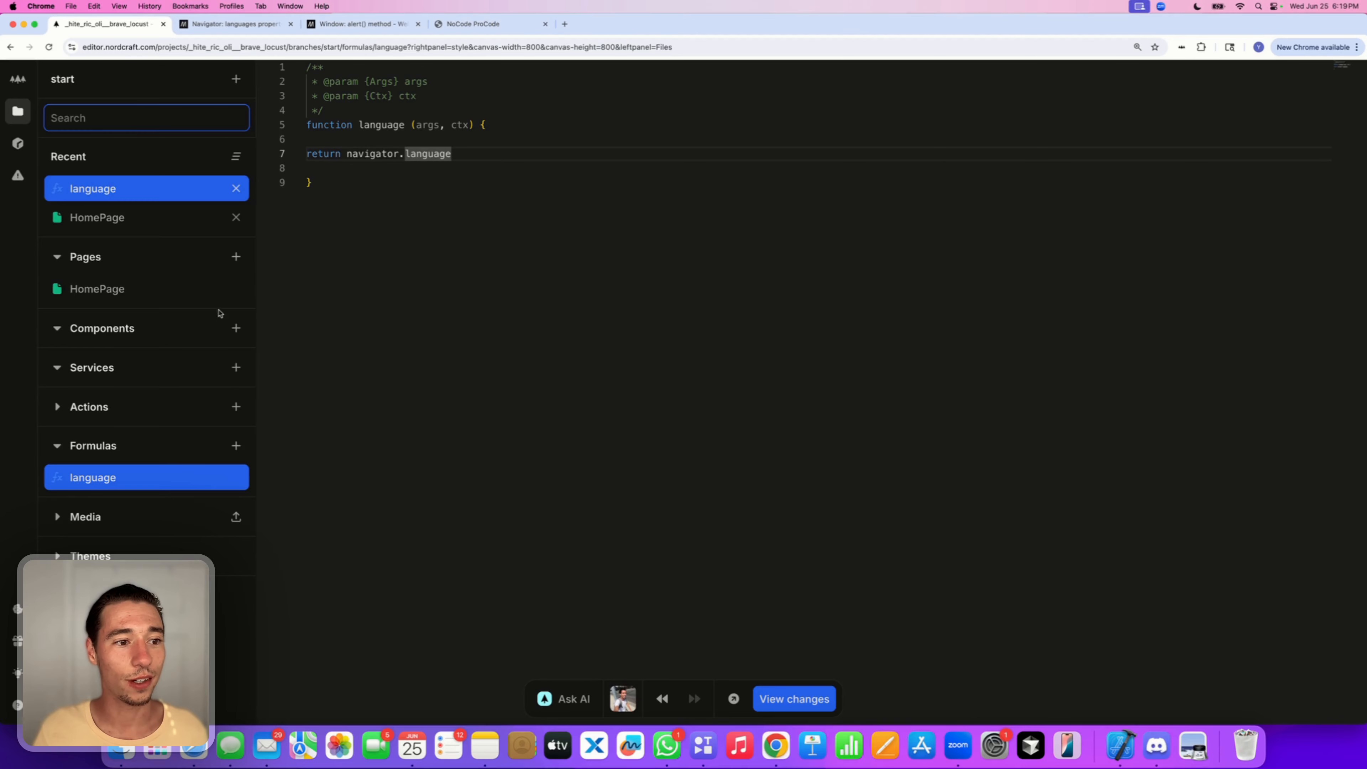
click(154, 221)
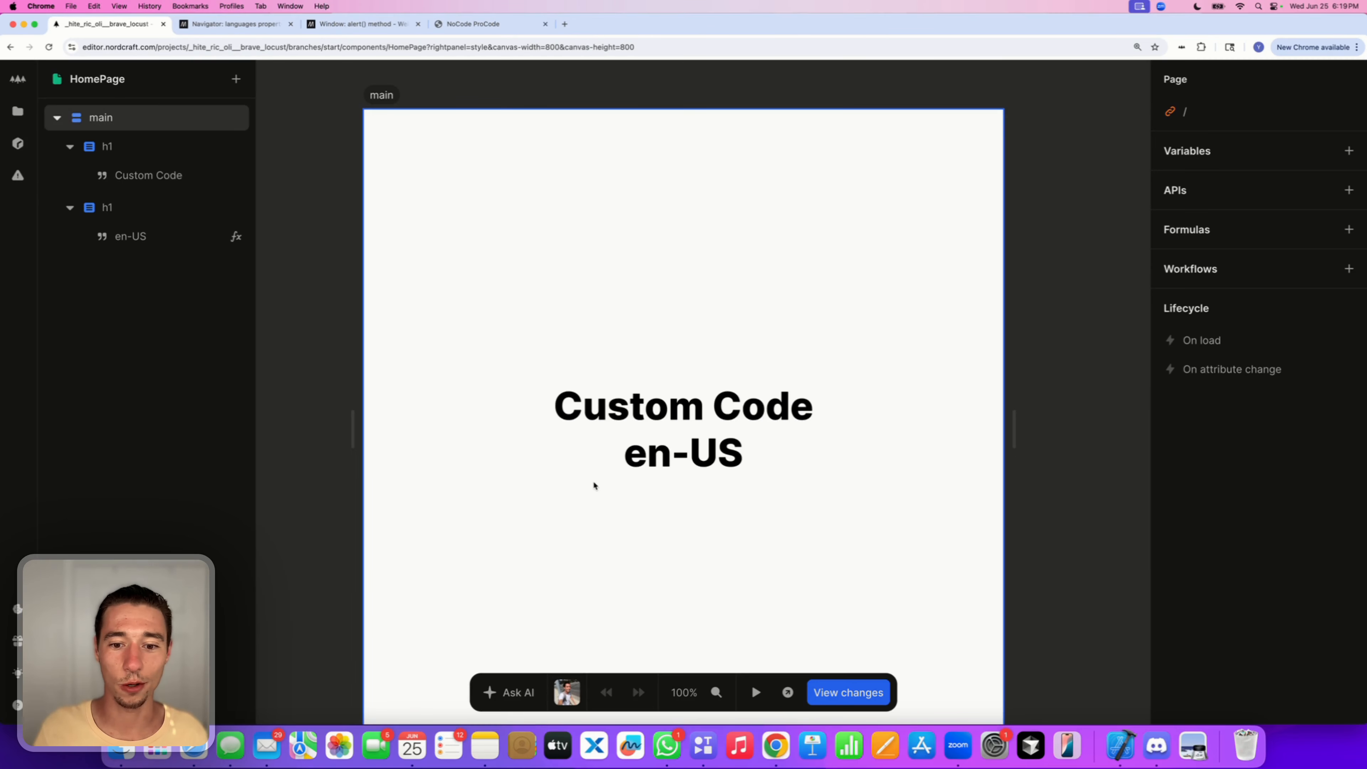
click(676, 460)
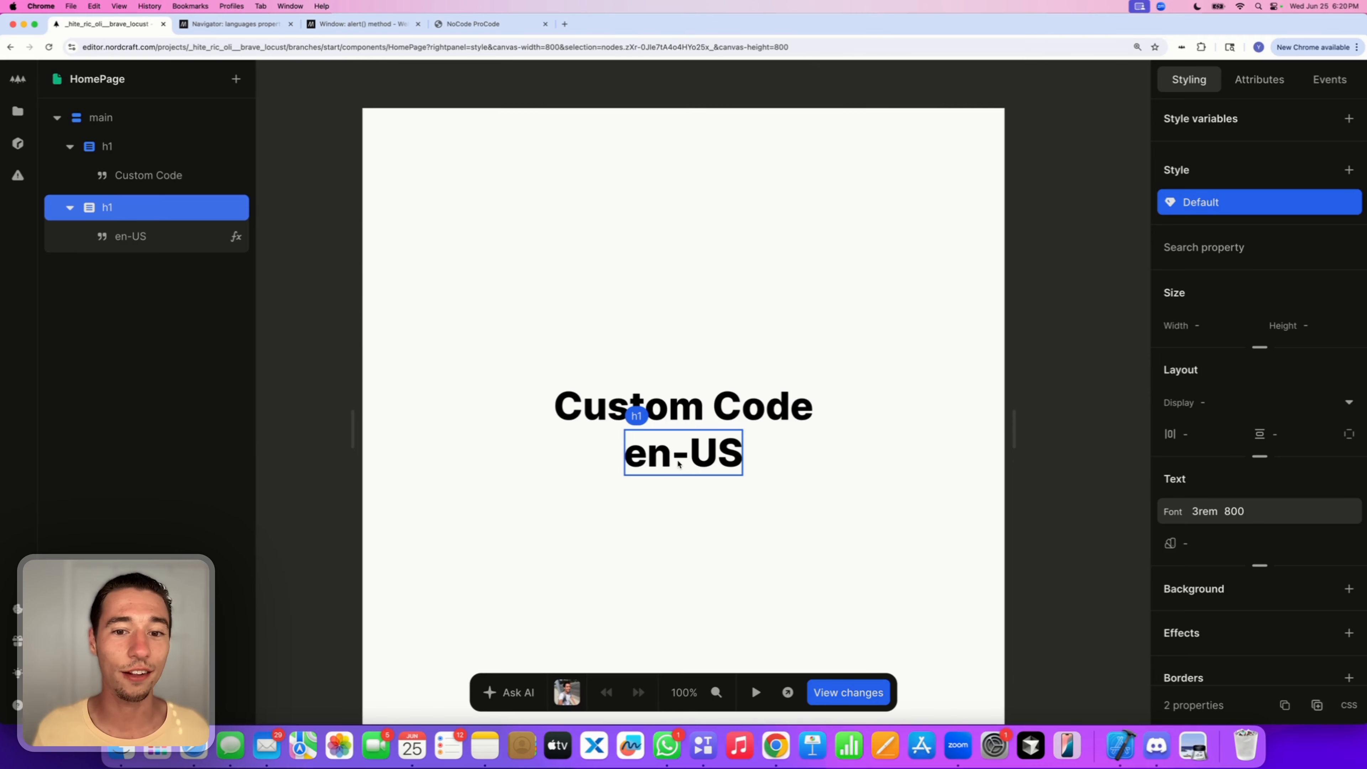
Switch to the MDN page on the Window alert() method and copy the example line alert("Hello world!");.
click(699, 412)
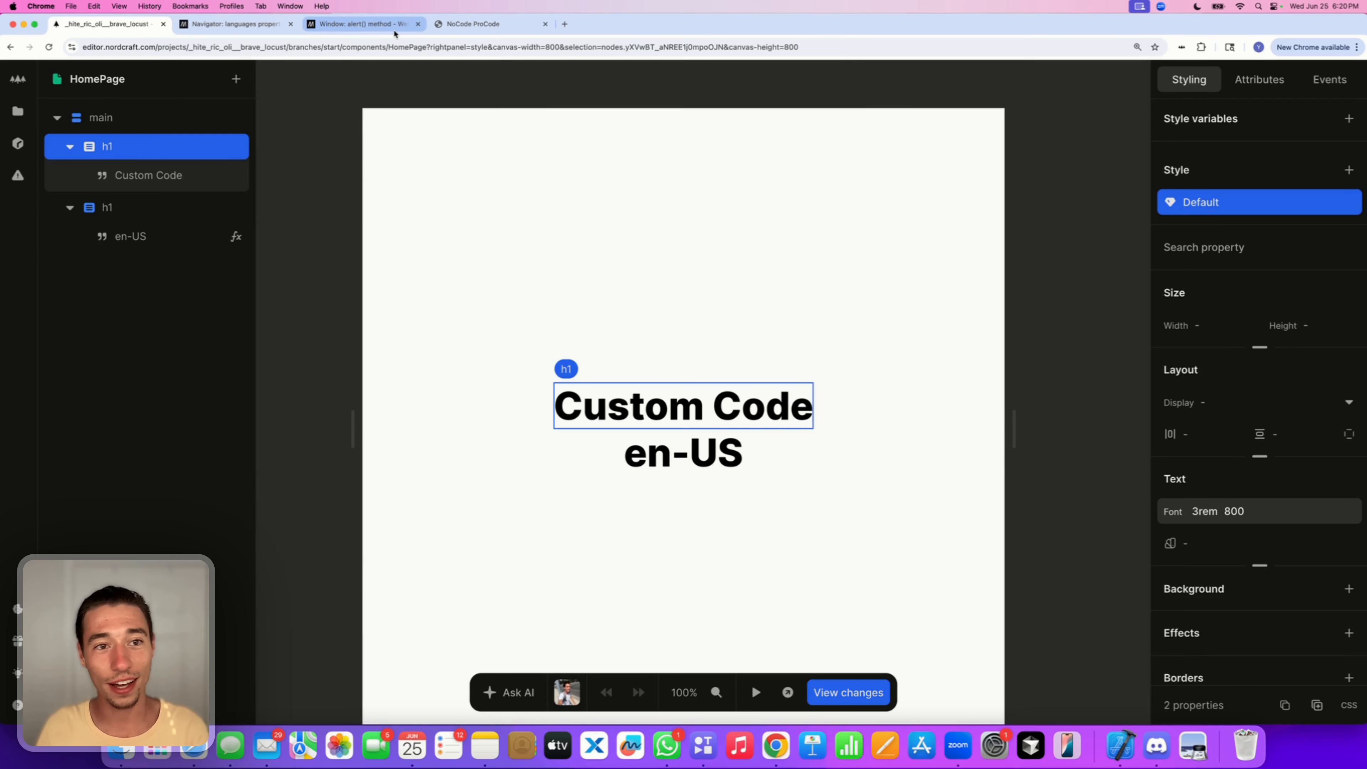
click(381, 28)
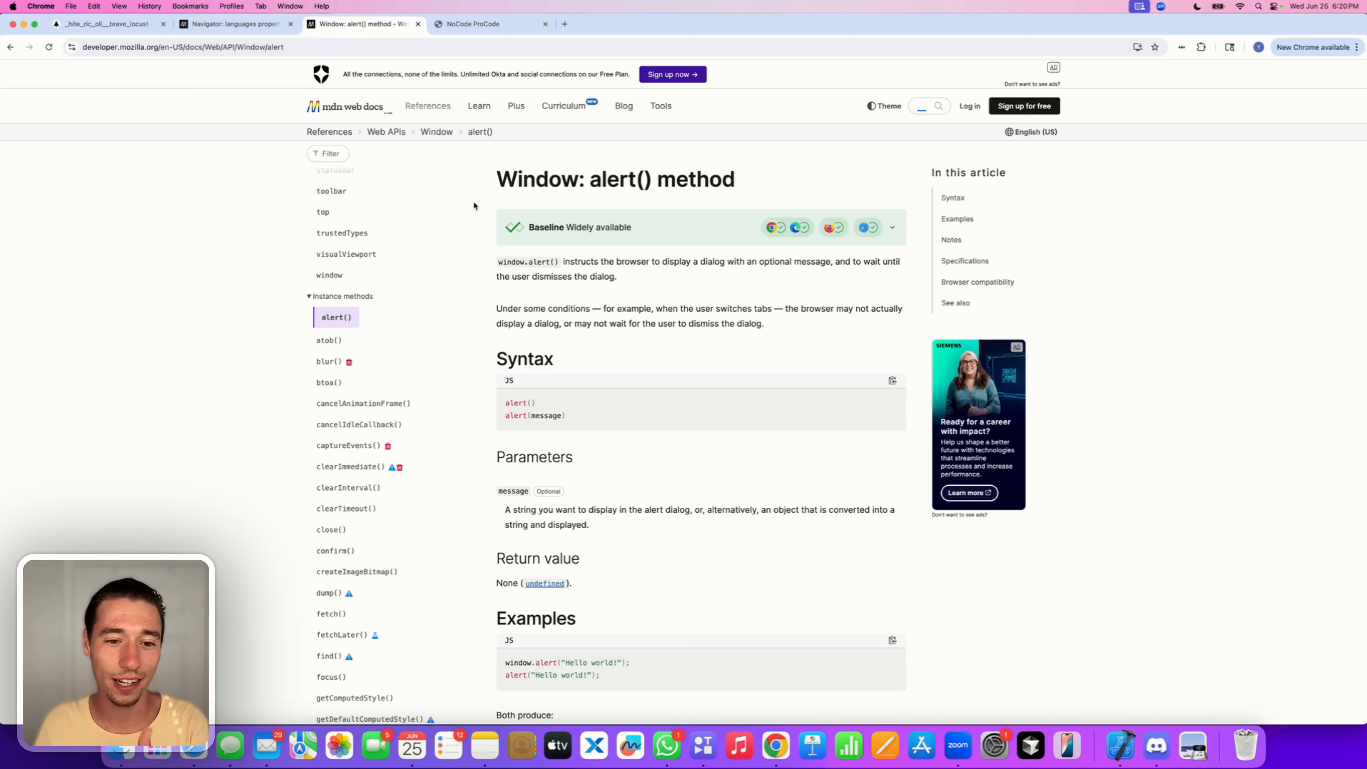
drag(574, 417, 500, 415)
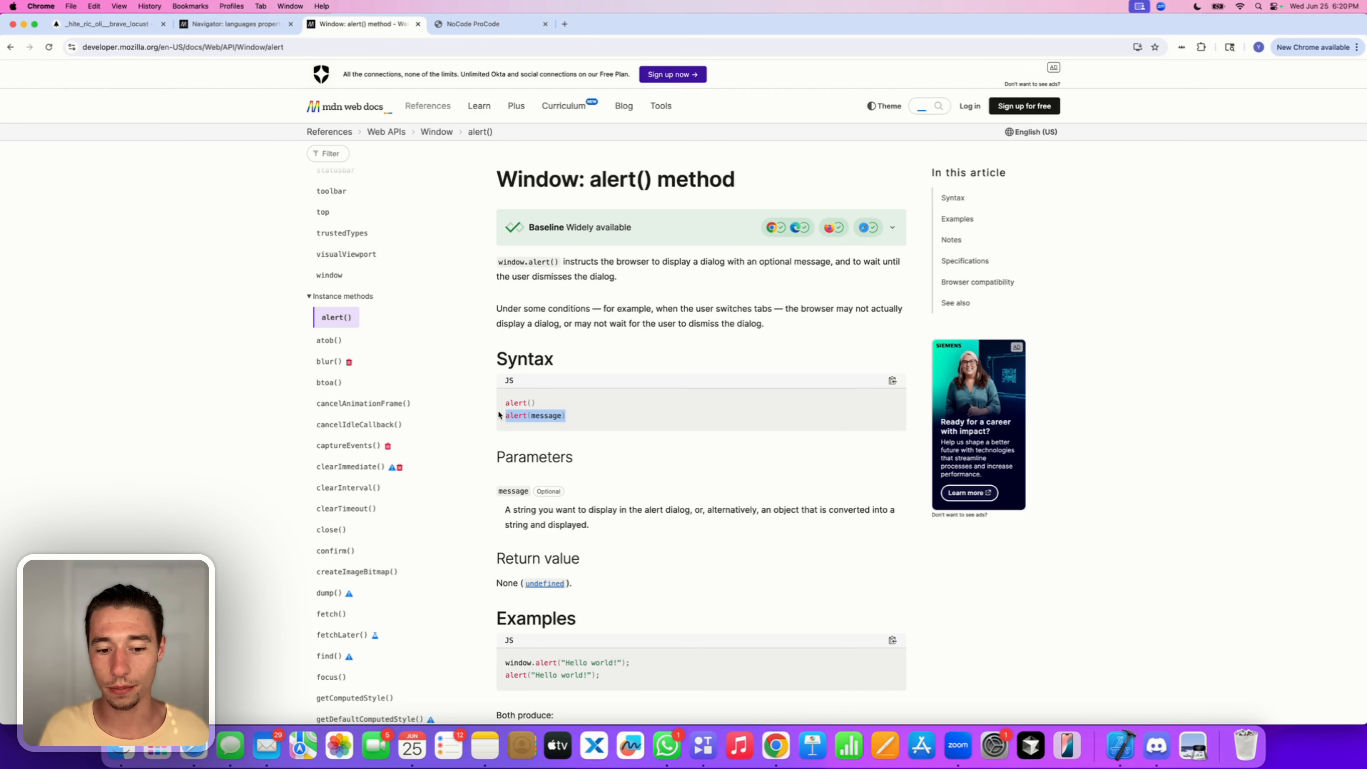
scroll(499, 415, down, 5)
click(540, 516)
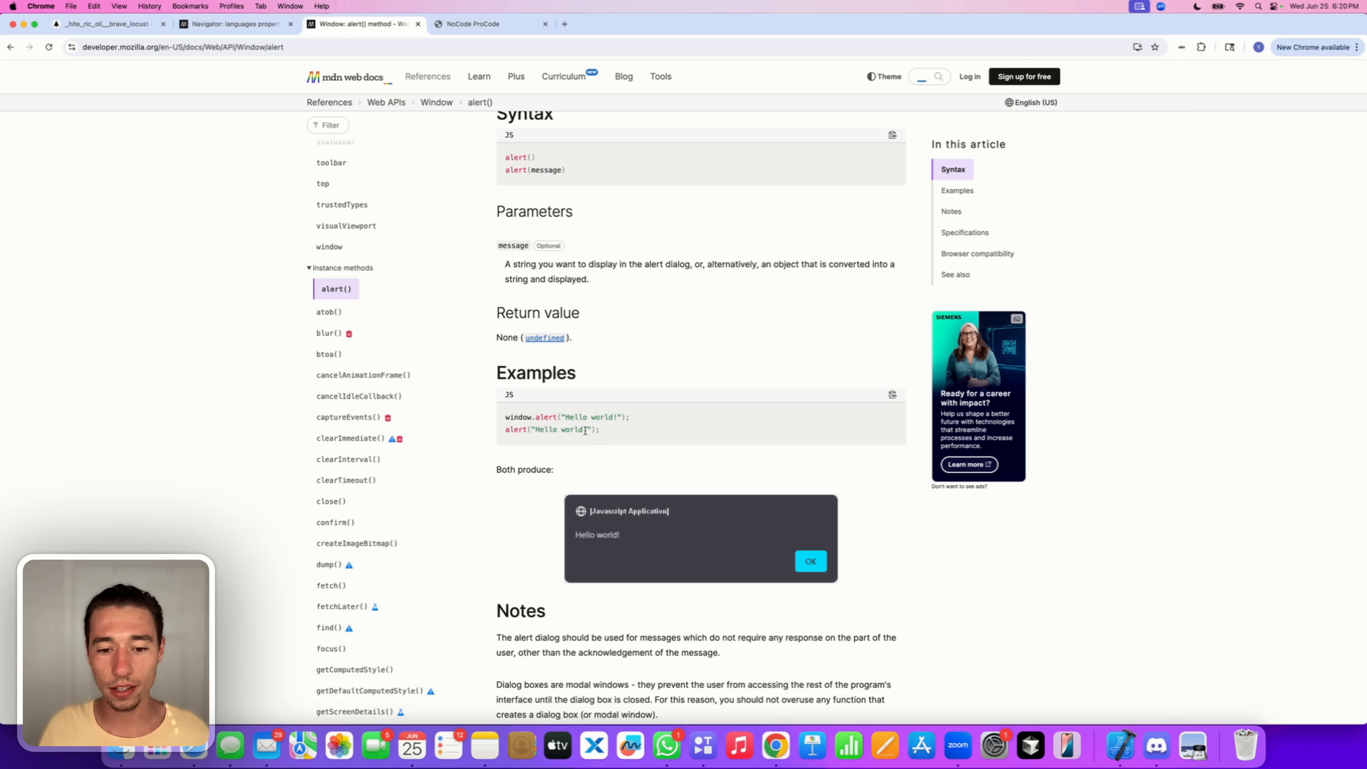
drag(607, 429, 501, 431)
key(super+c)
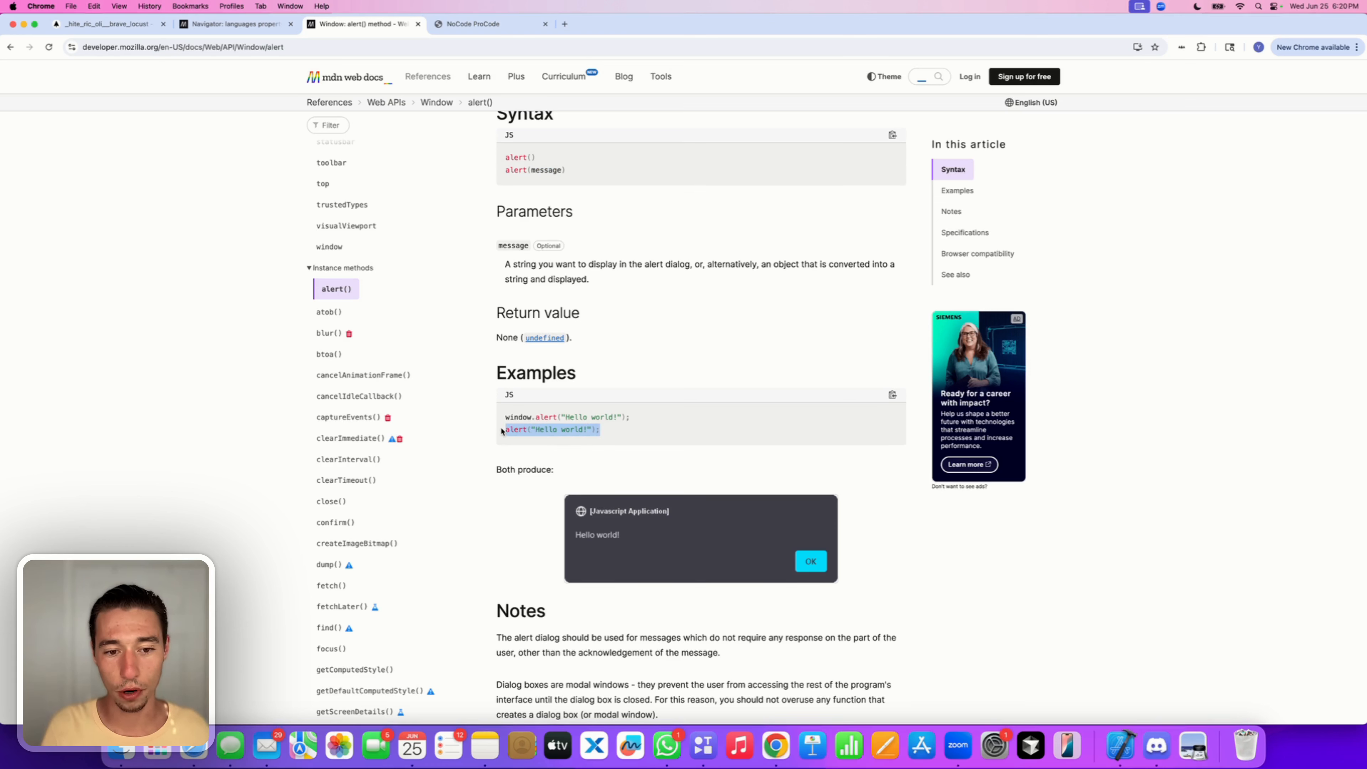
Return to the Nordcraft editor and create a custom project action named browserAlert.
key(super+1)
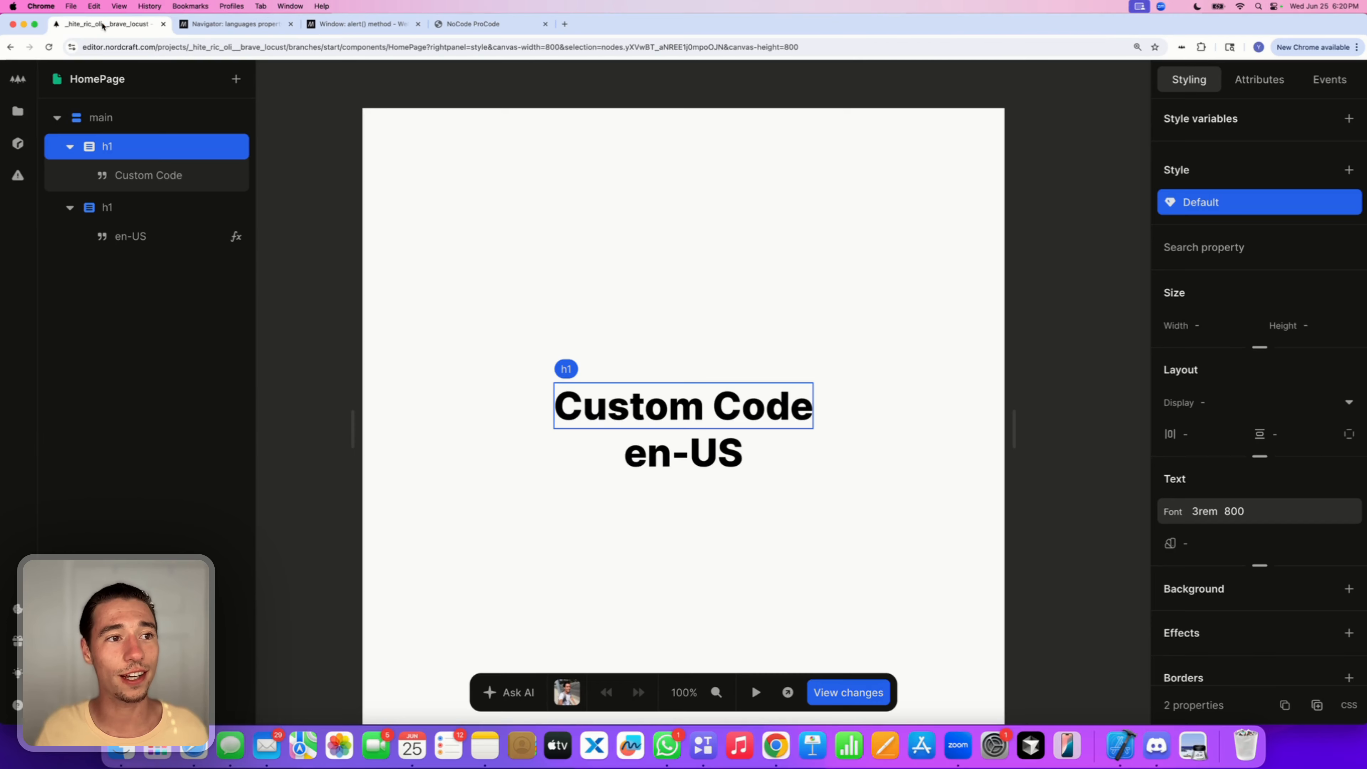
click(17, 112)
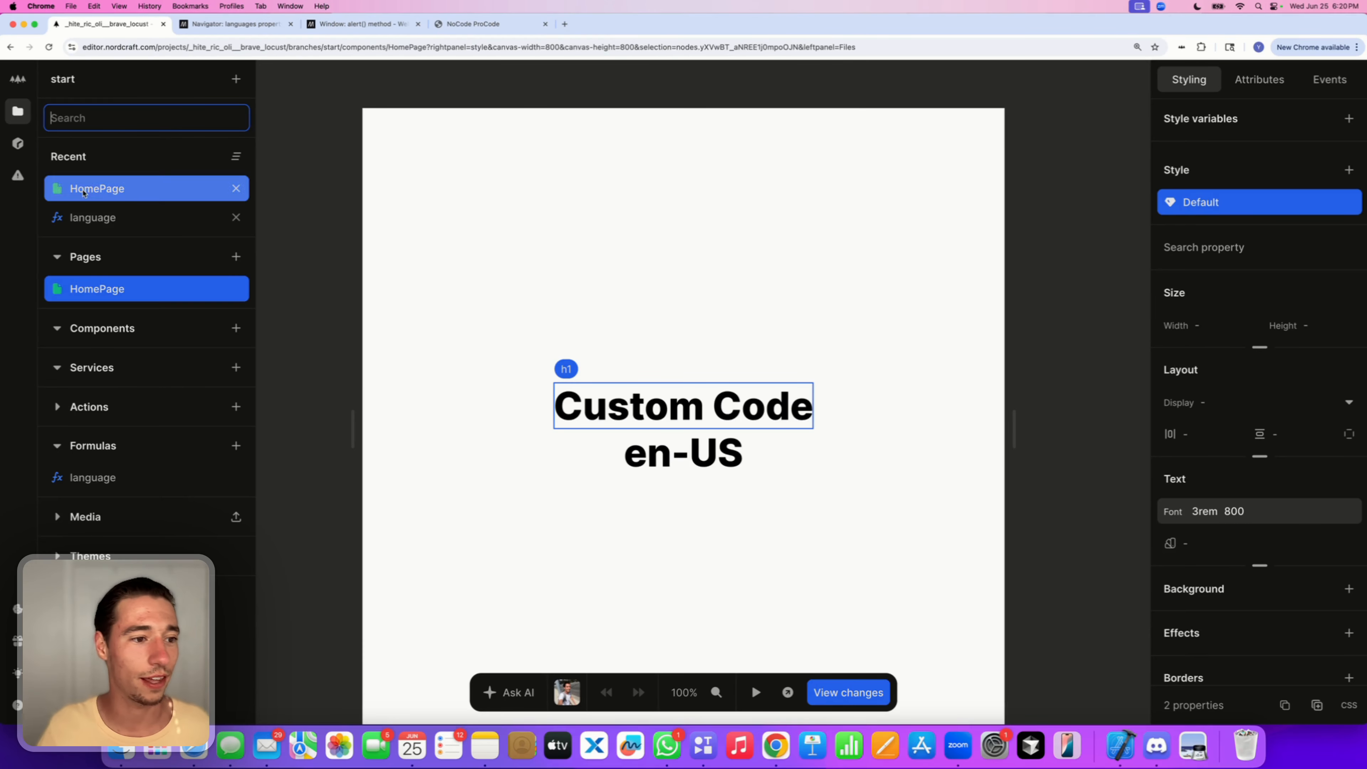
click(236, 406)
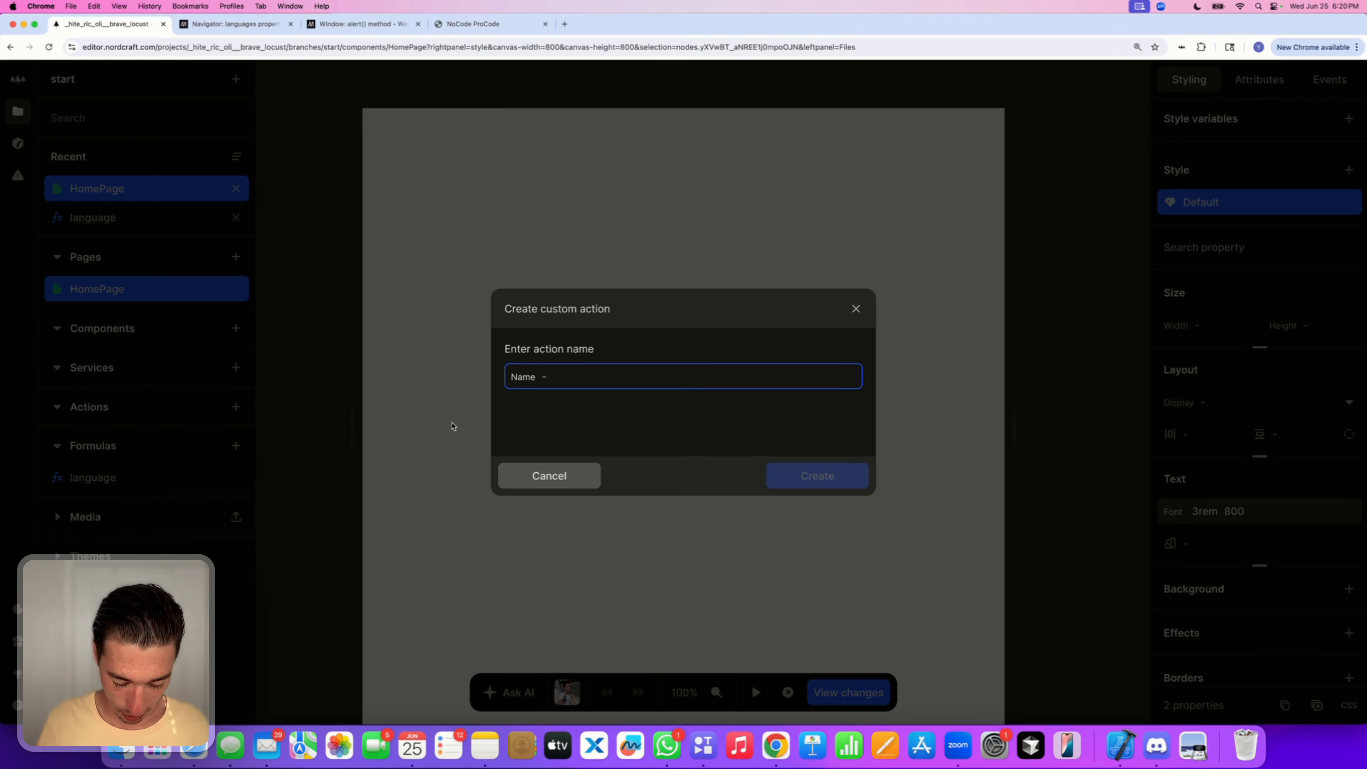
text(browser)
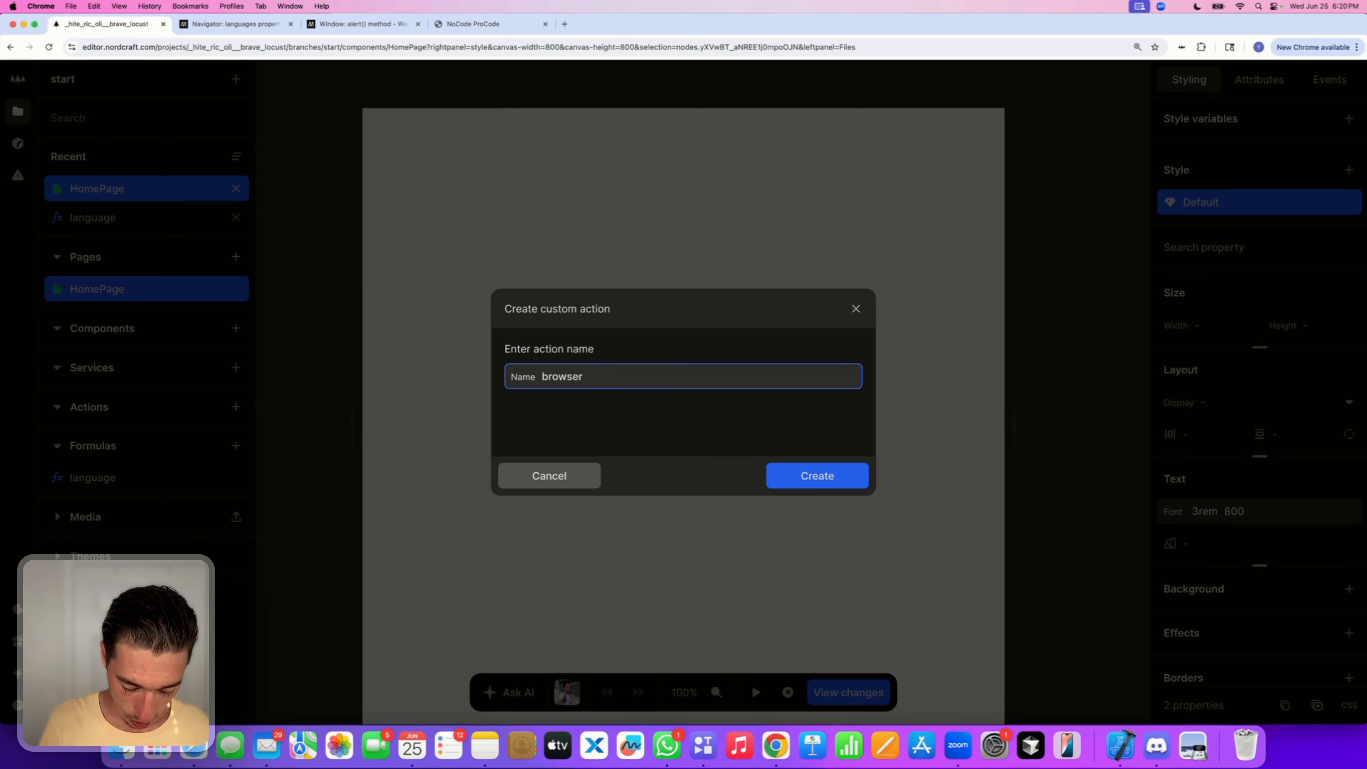
text(Alert)
double_click(603, 376)
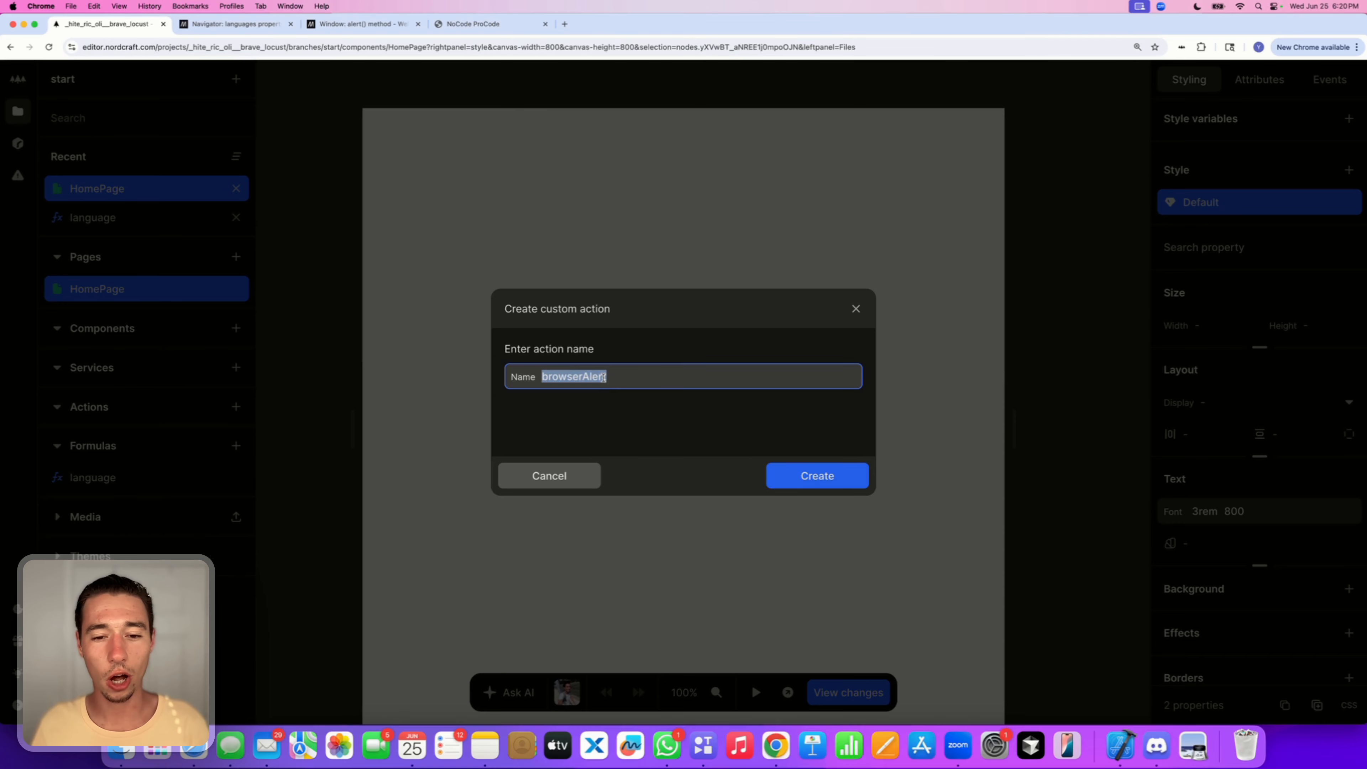
click(619, 405)
click(666, 377)
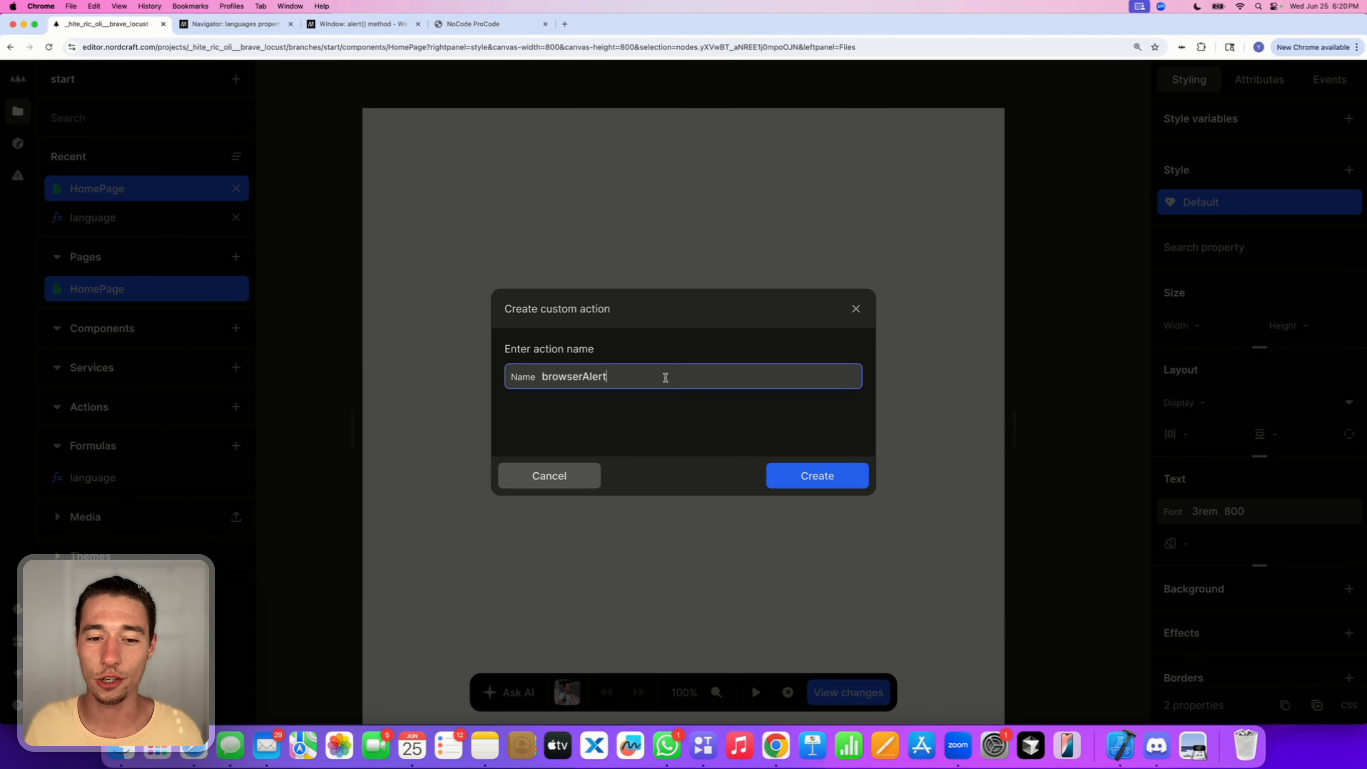
double_click(665, 377)
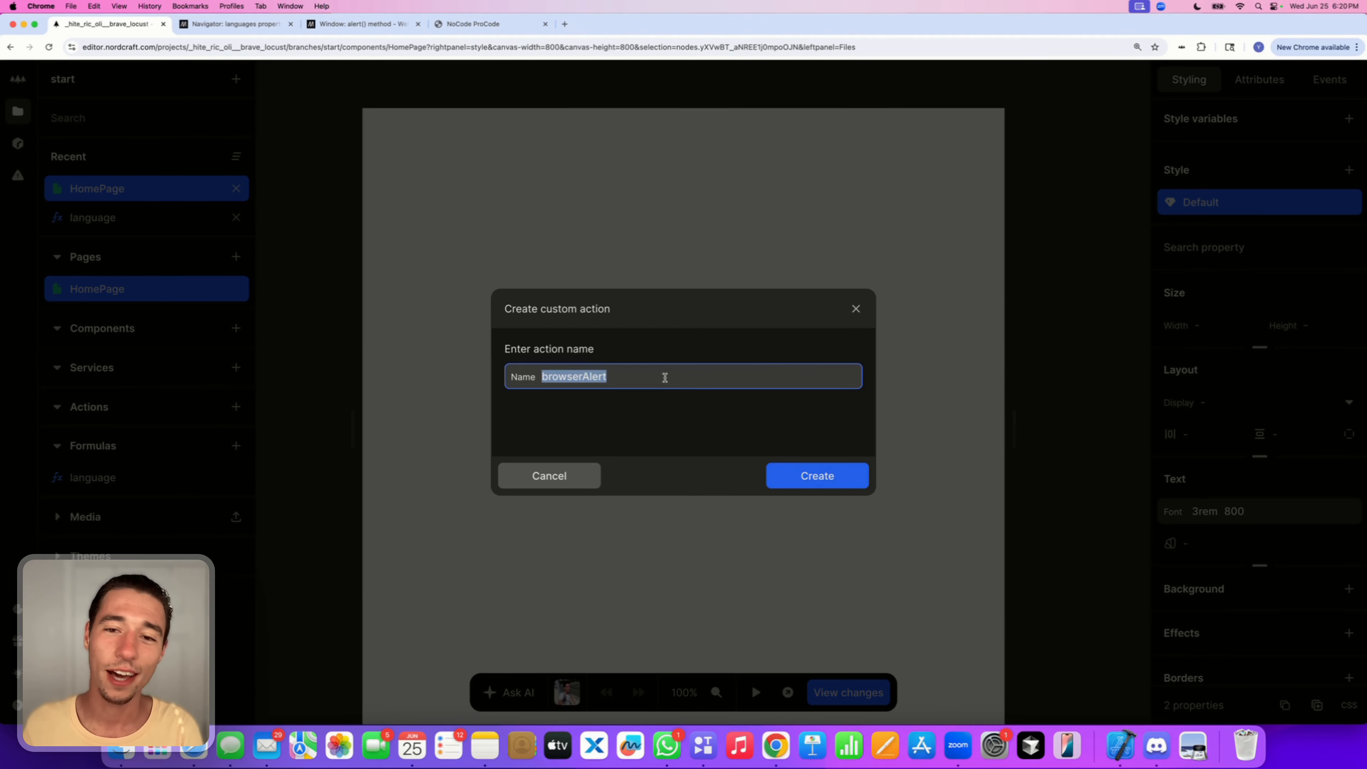
click(709, 418)
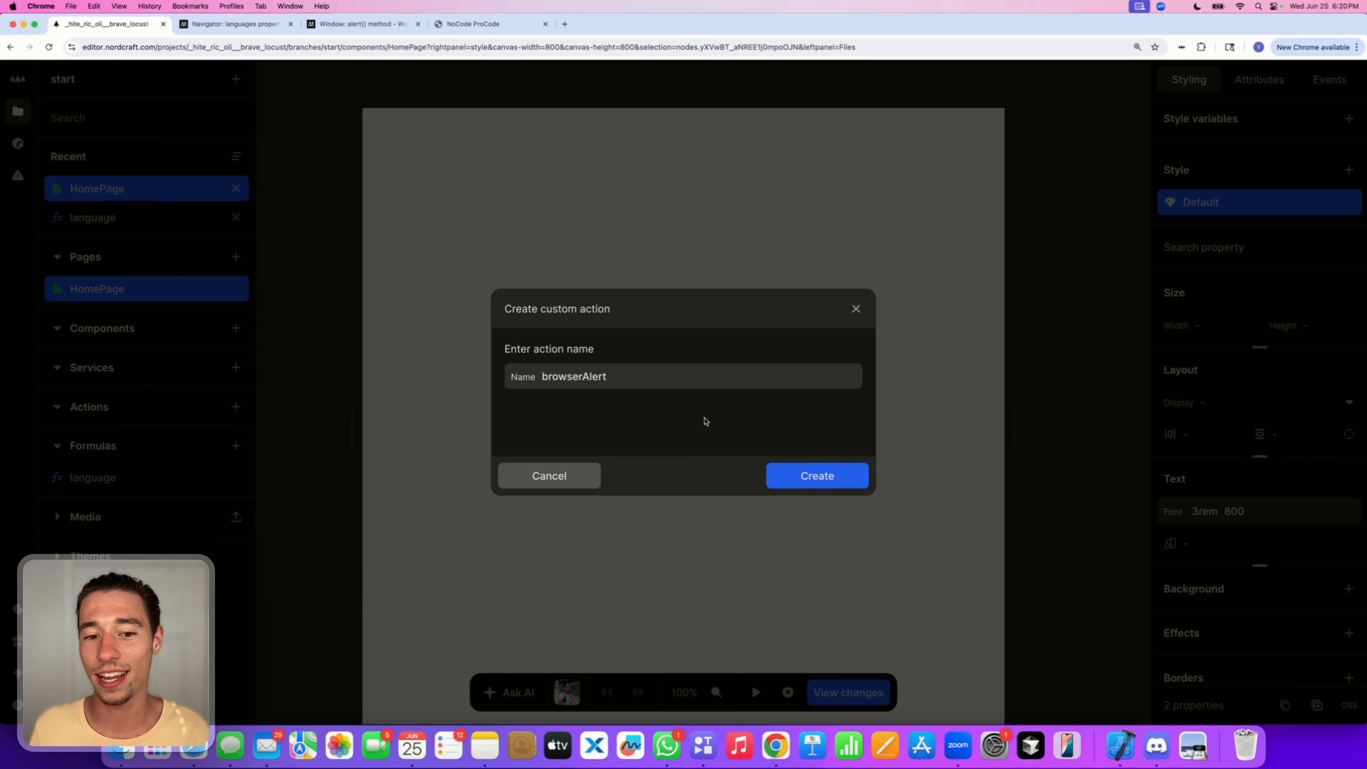
click(790, 470)
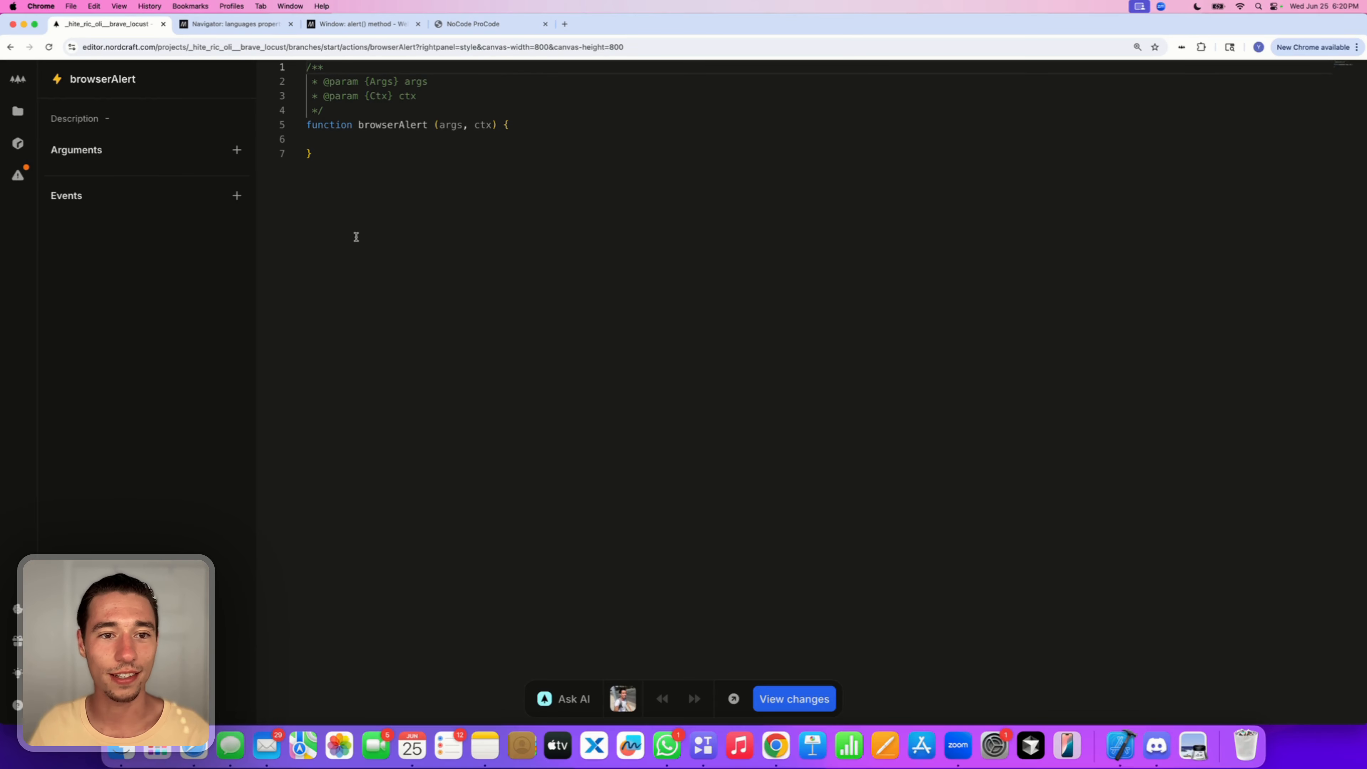
Paste alert("Hello world!"); into the body of the browserAlert function on its own line.
click(510, 123)
key(Return)
key(Return)
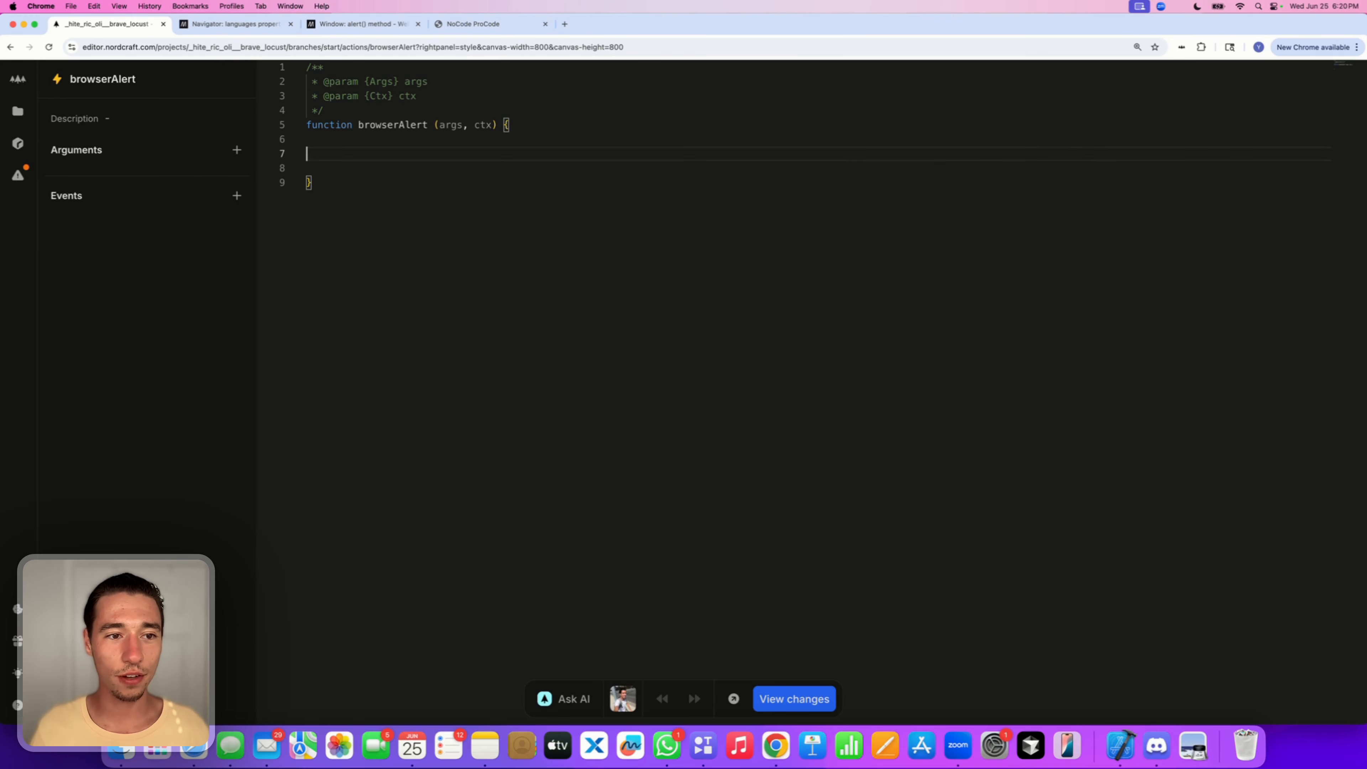
key(super+v)
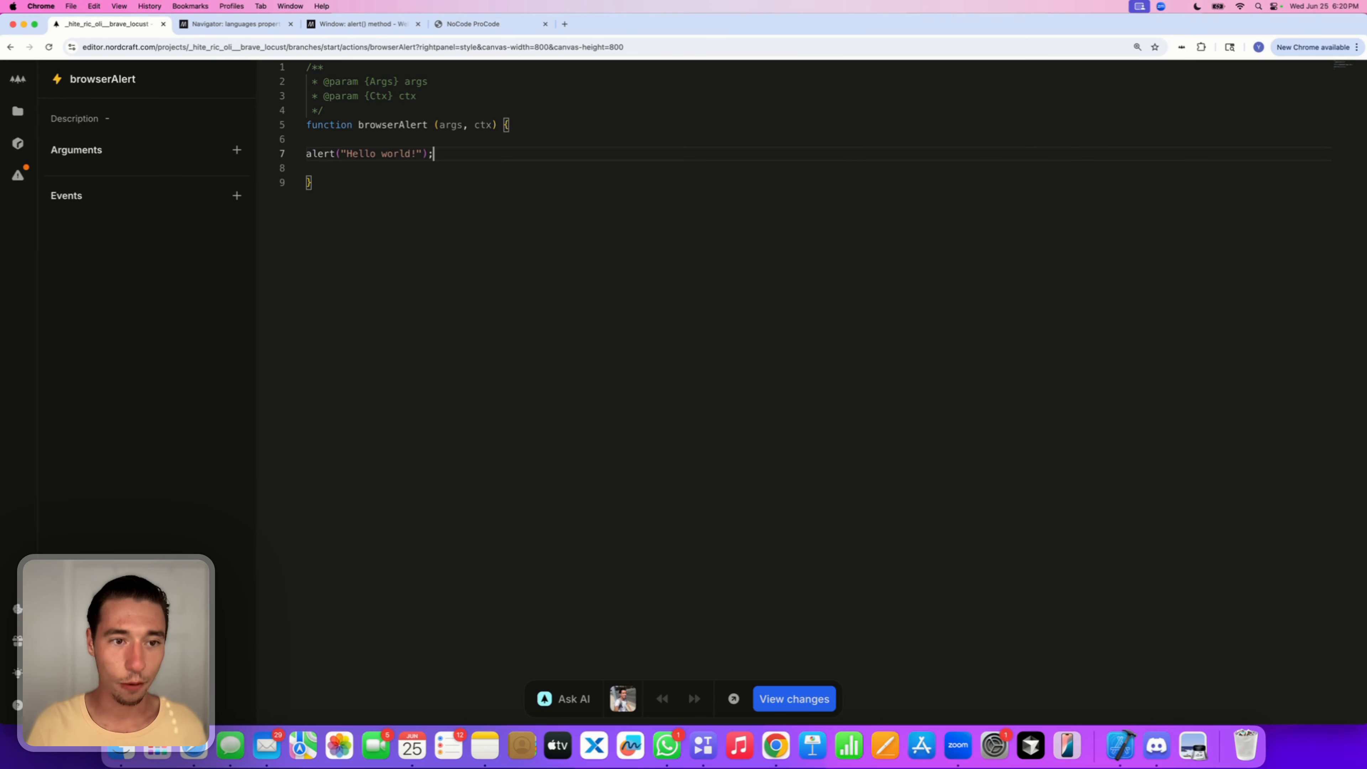
click(430, 161)
drag(443, 154, 296, 161)
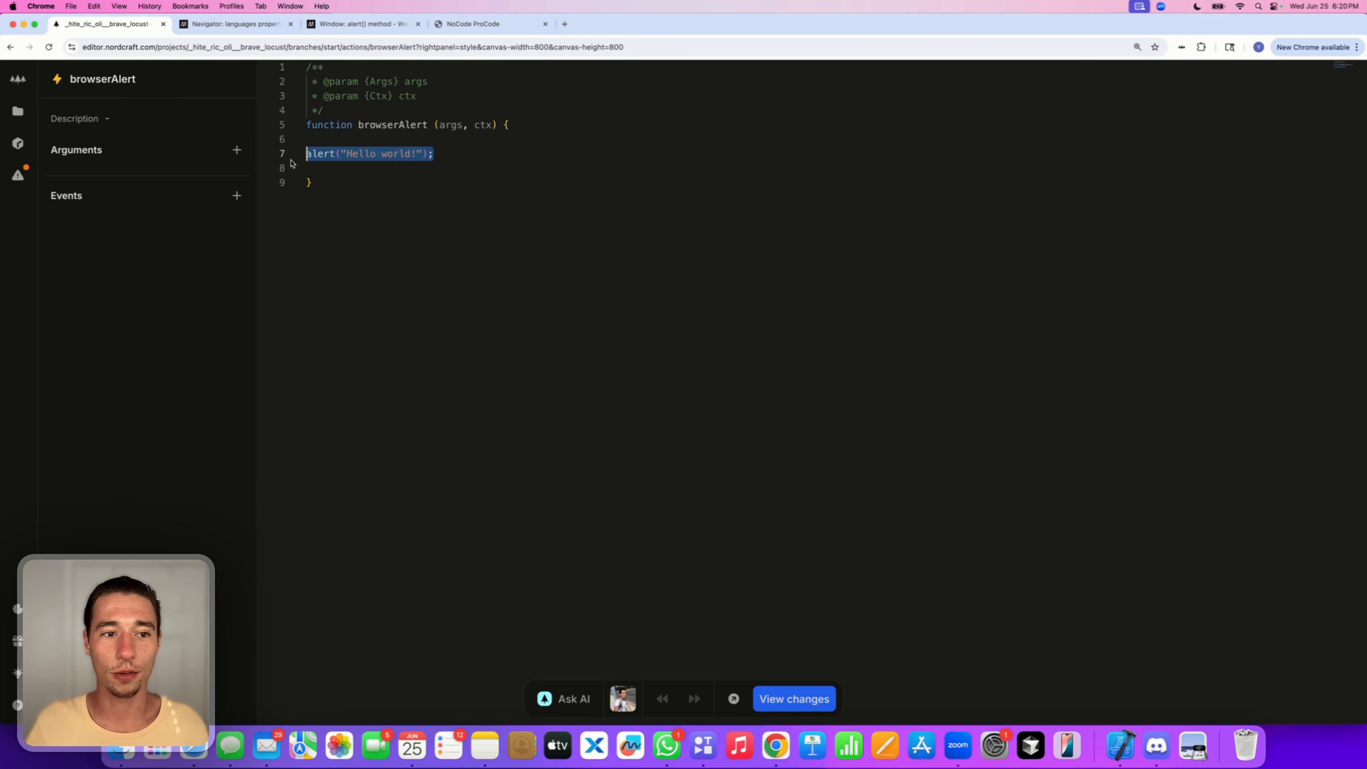
triple_click(396, 127)
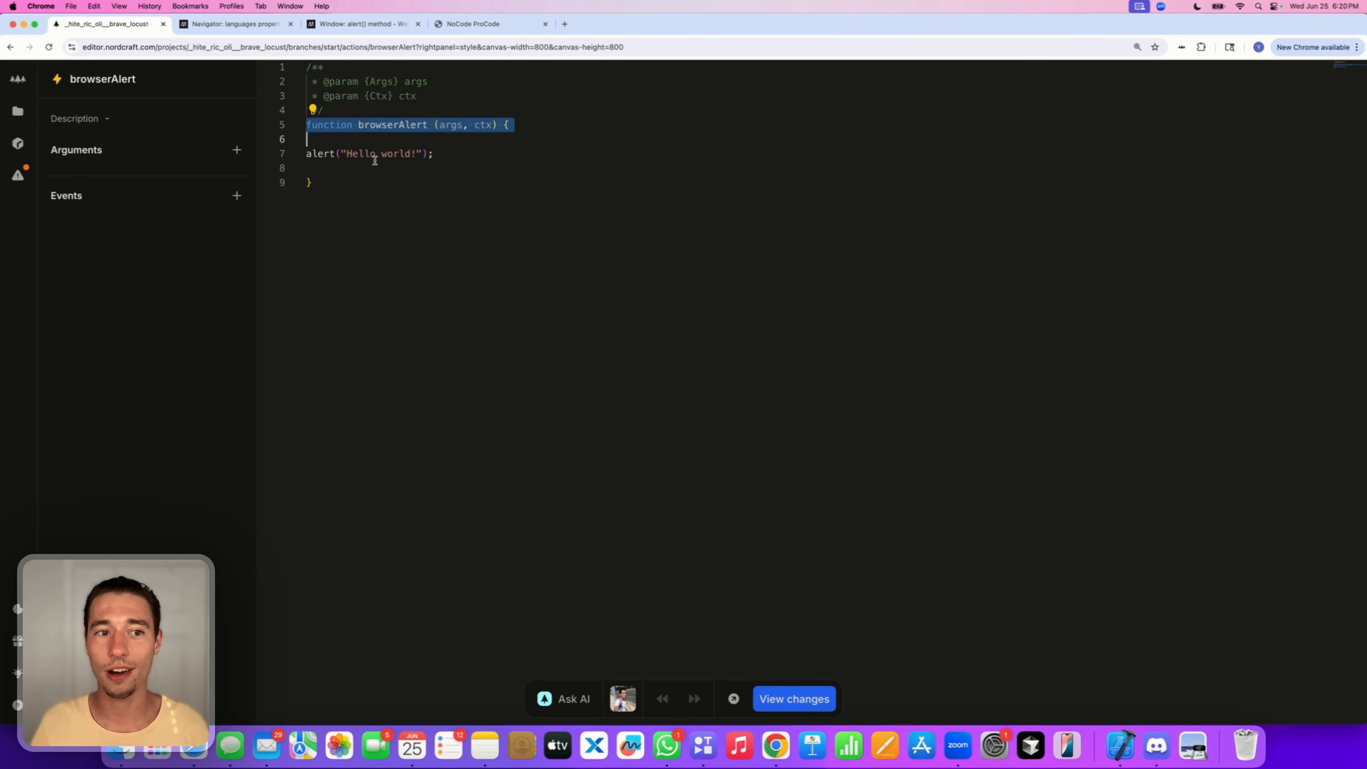
click(337, 182)
Open the HomePage and add a button element inside main.
click(18, 111)
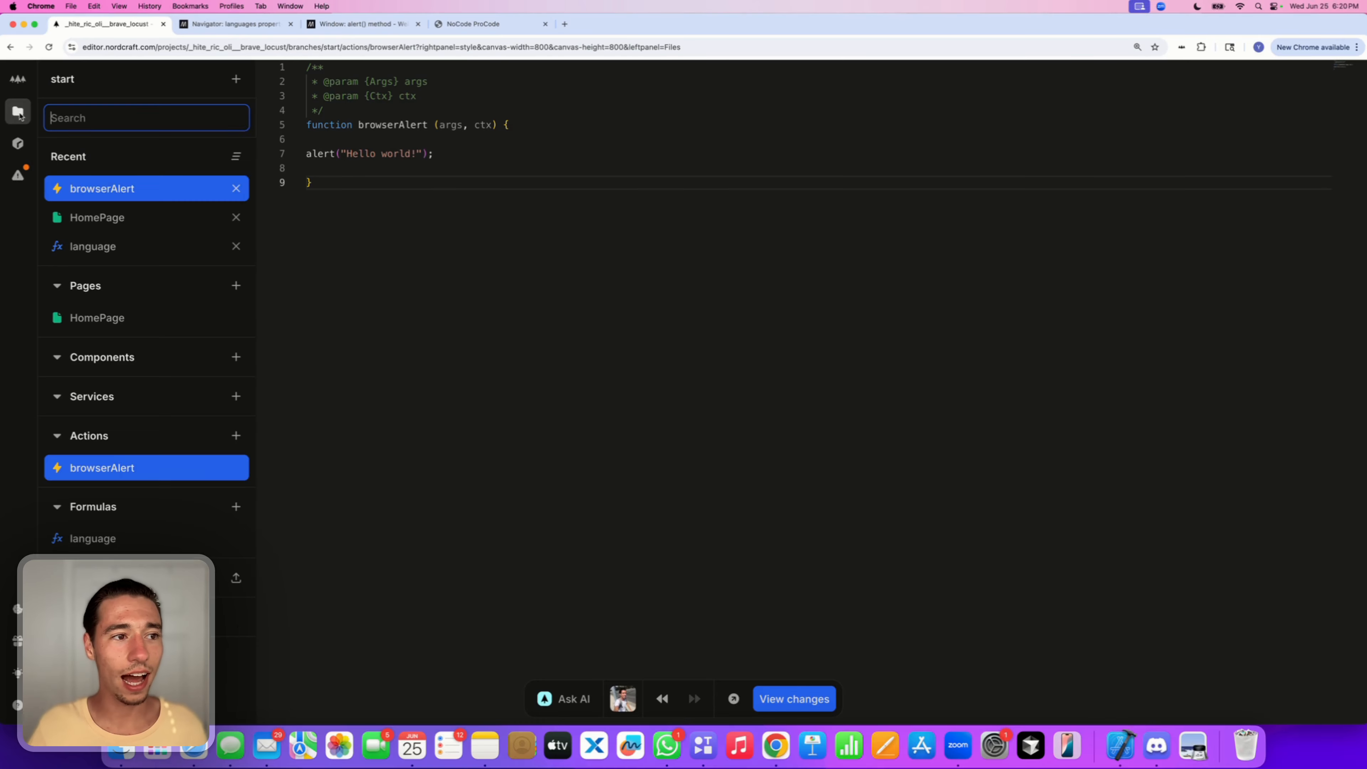
click(78, 213)
click(579, 327)
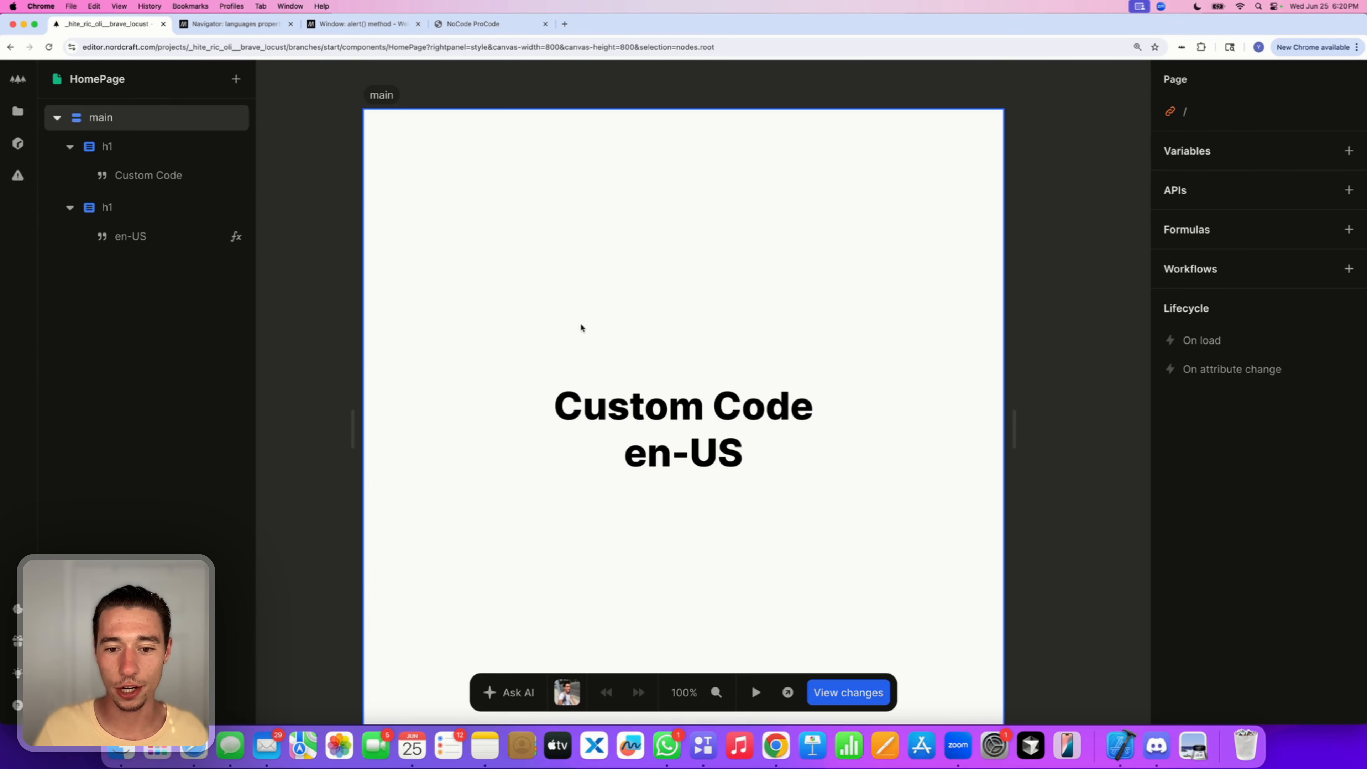
click(235, 78)
text(bu)
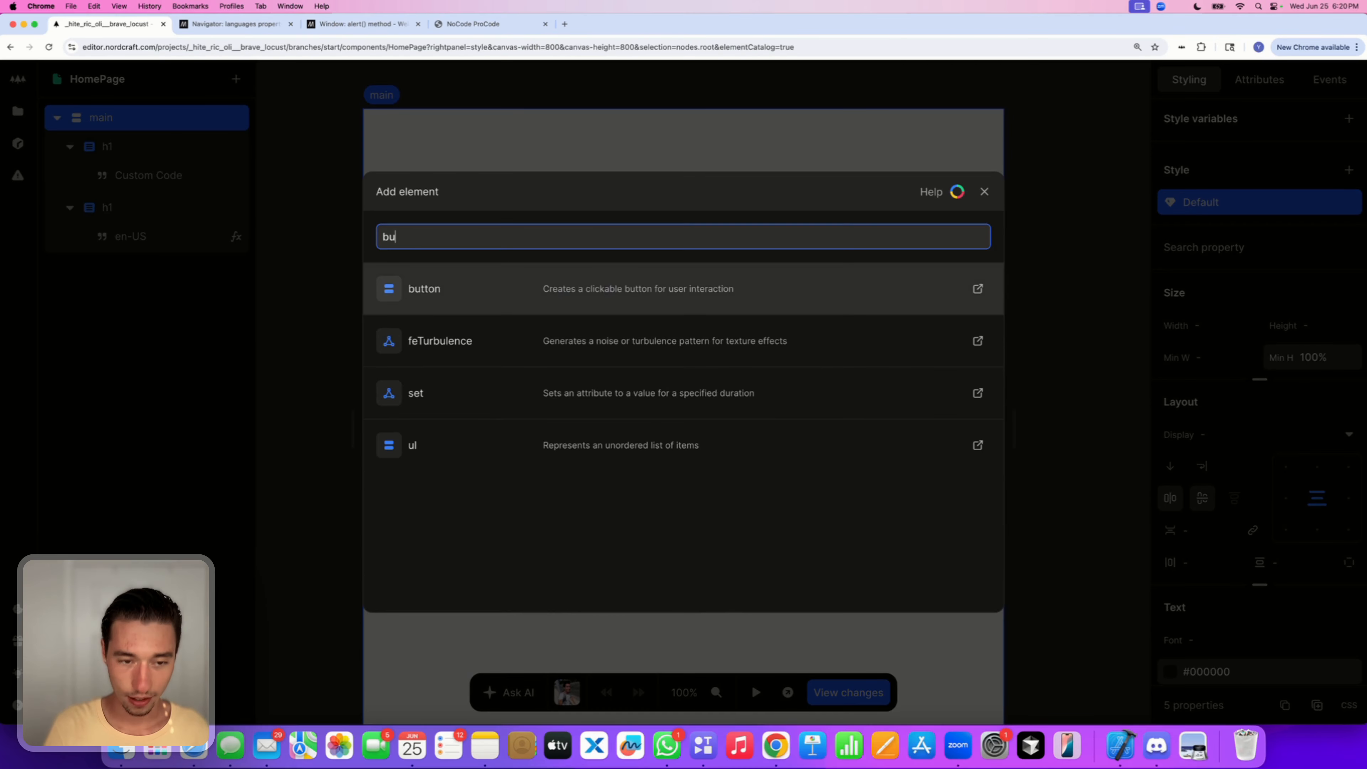
click(435, 273)
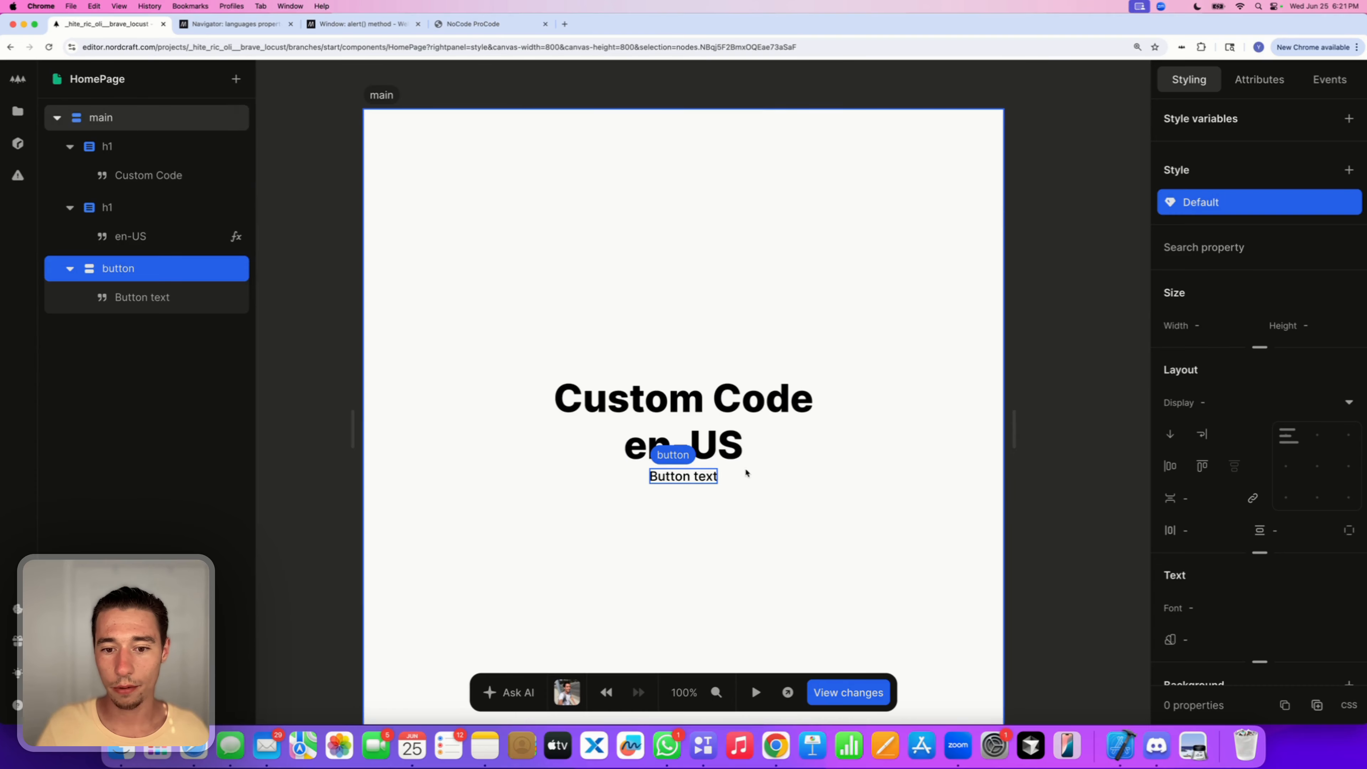
Assign the browserAlert project action to the new button's click event.
click(1329, 79)
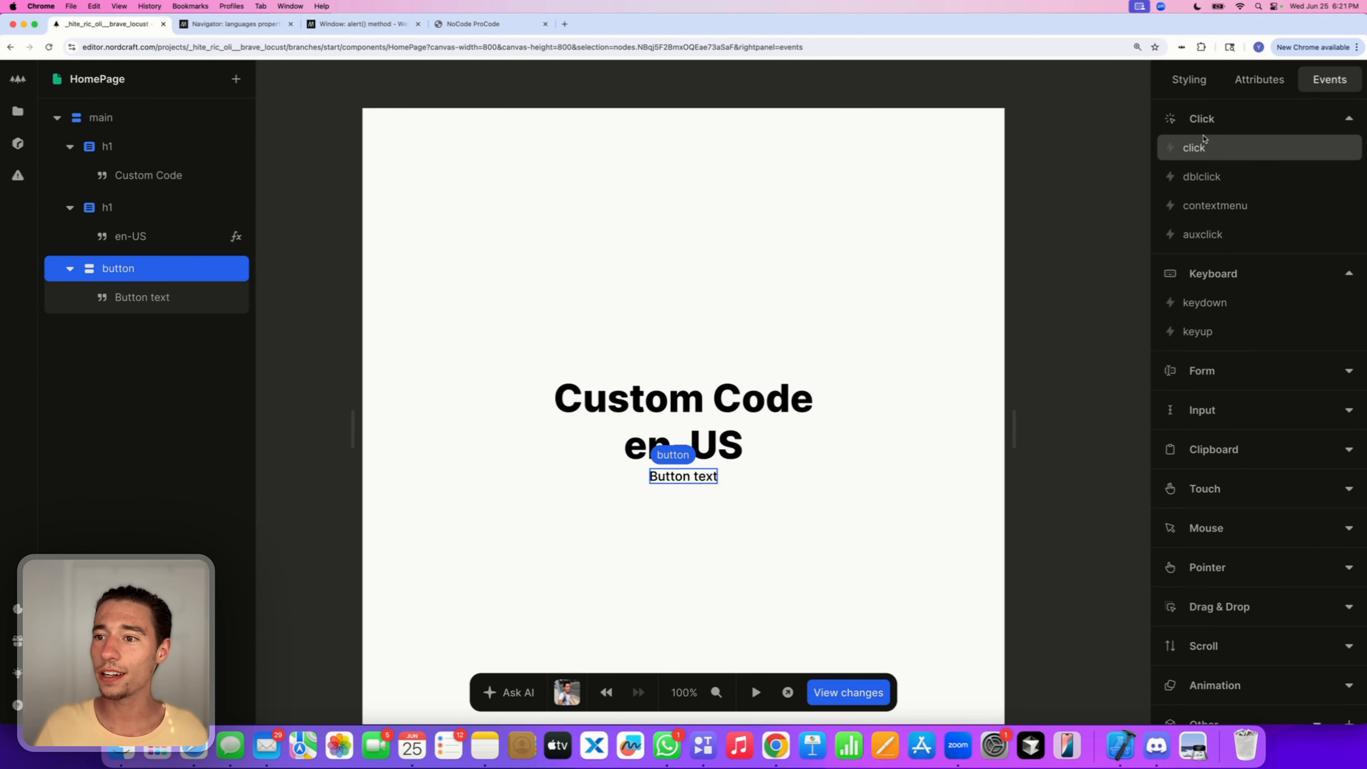
click(1198, 147)
click(1001, 228)
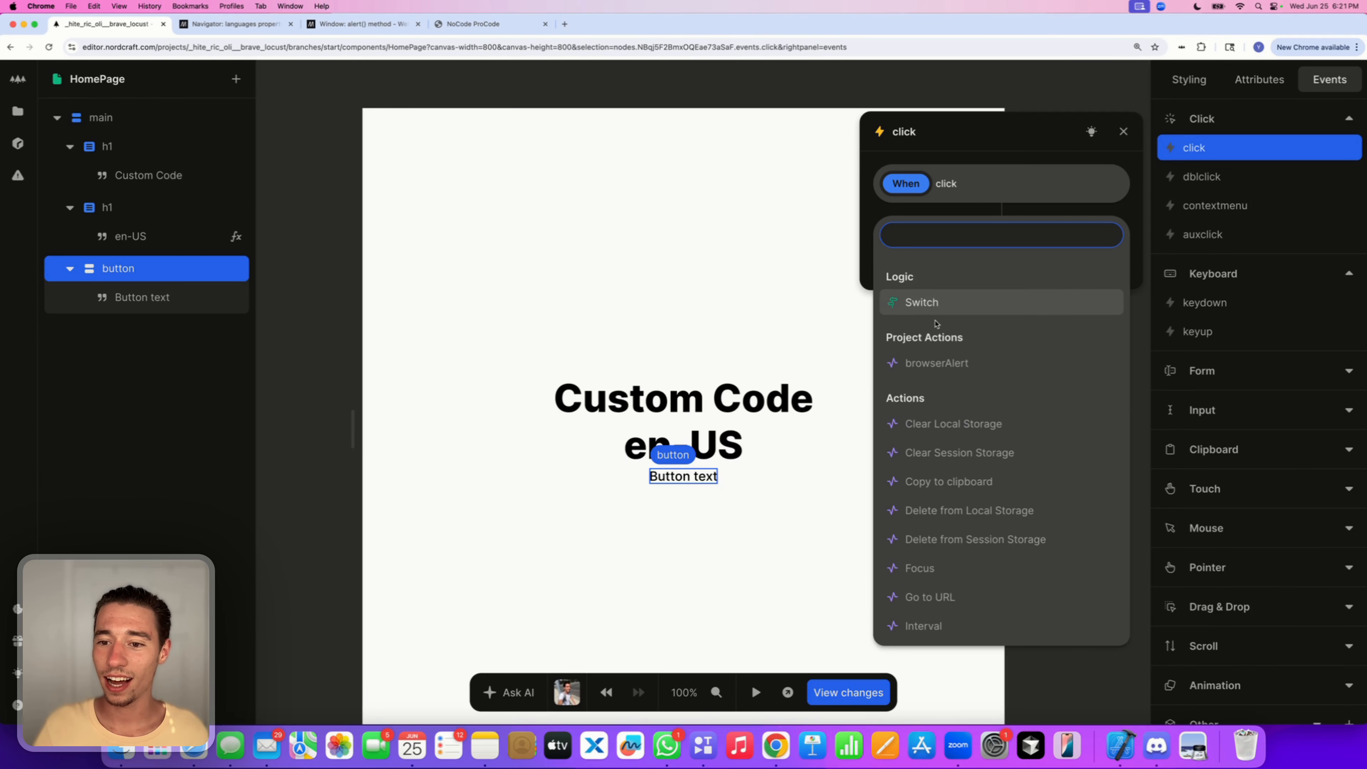
click(933, 364)
key(Escape)
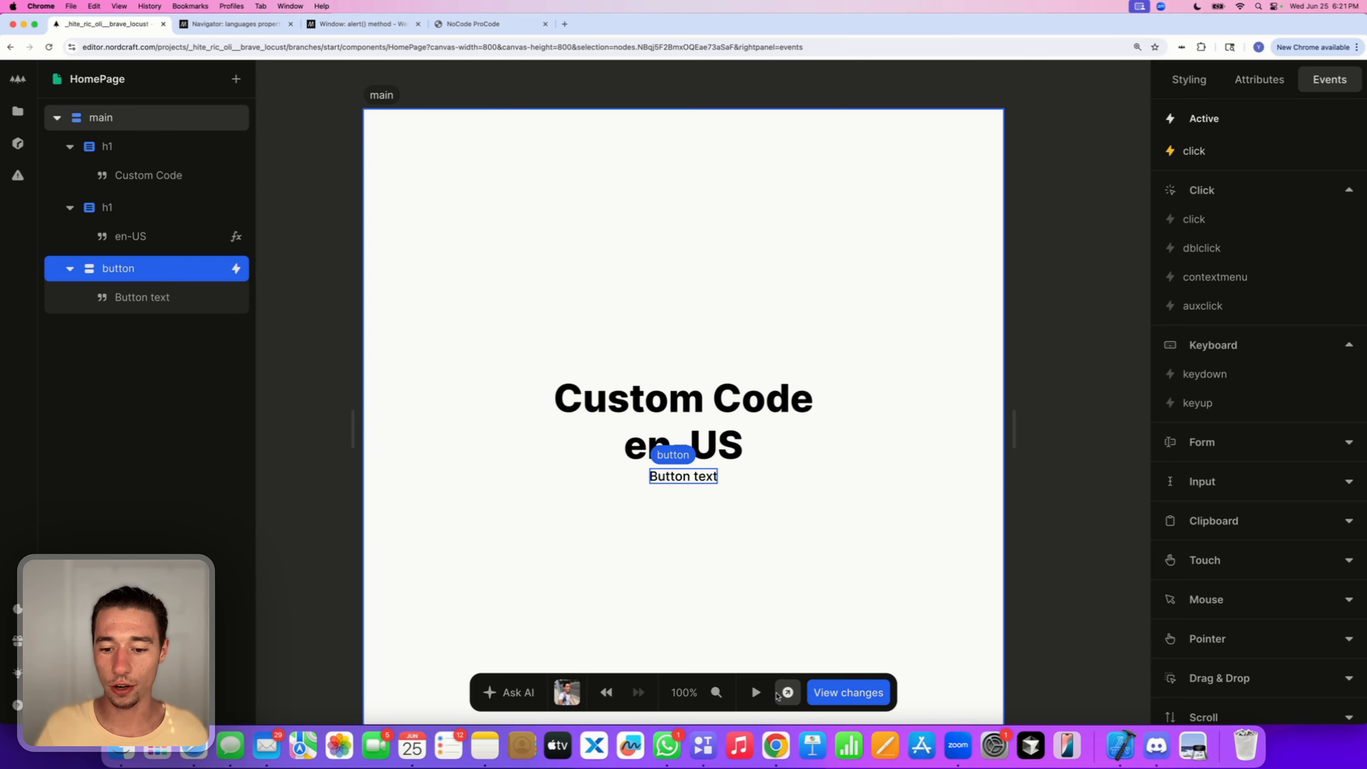
Test the button in the page preview, dismiss the alert, and return to design mode.
click(755, 692)
click(691, 482)
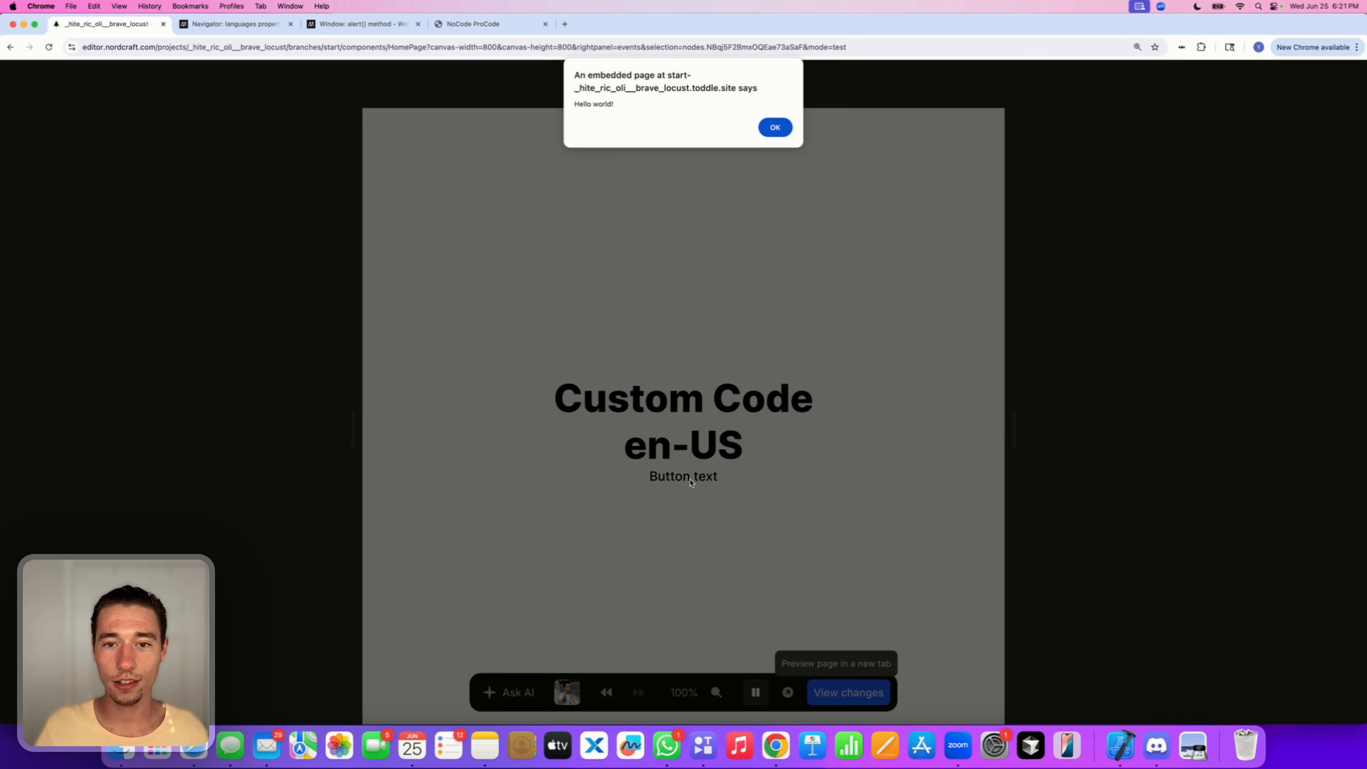
click(695, 108)
click(773, 129)
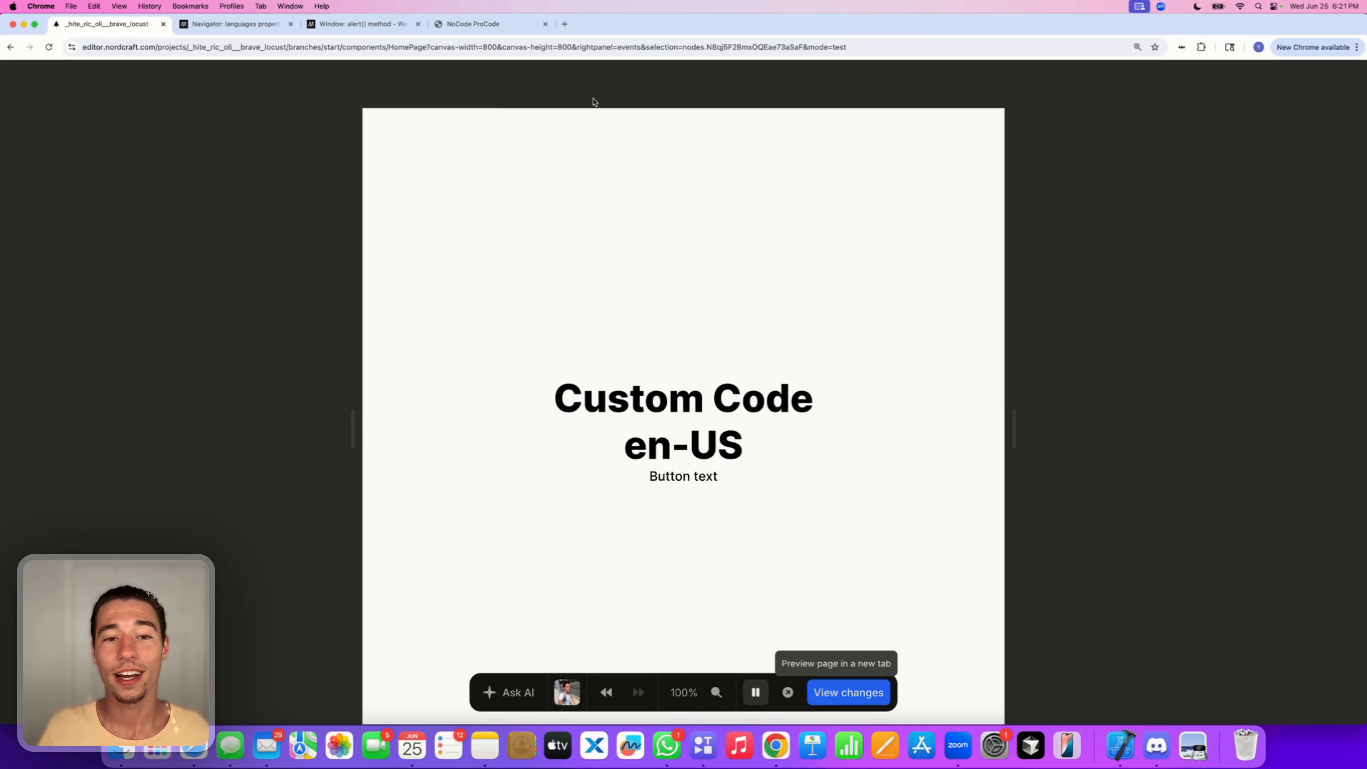
click(756, 693)
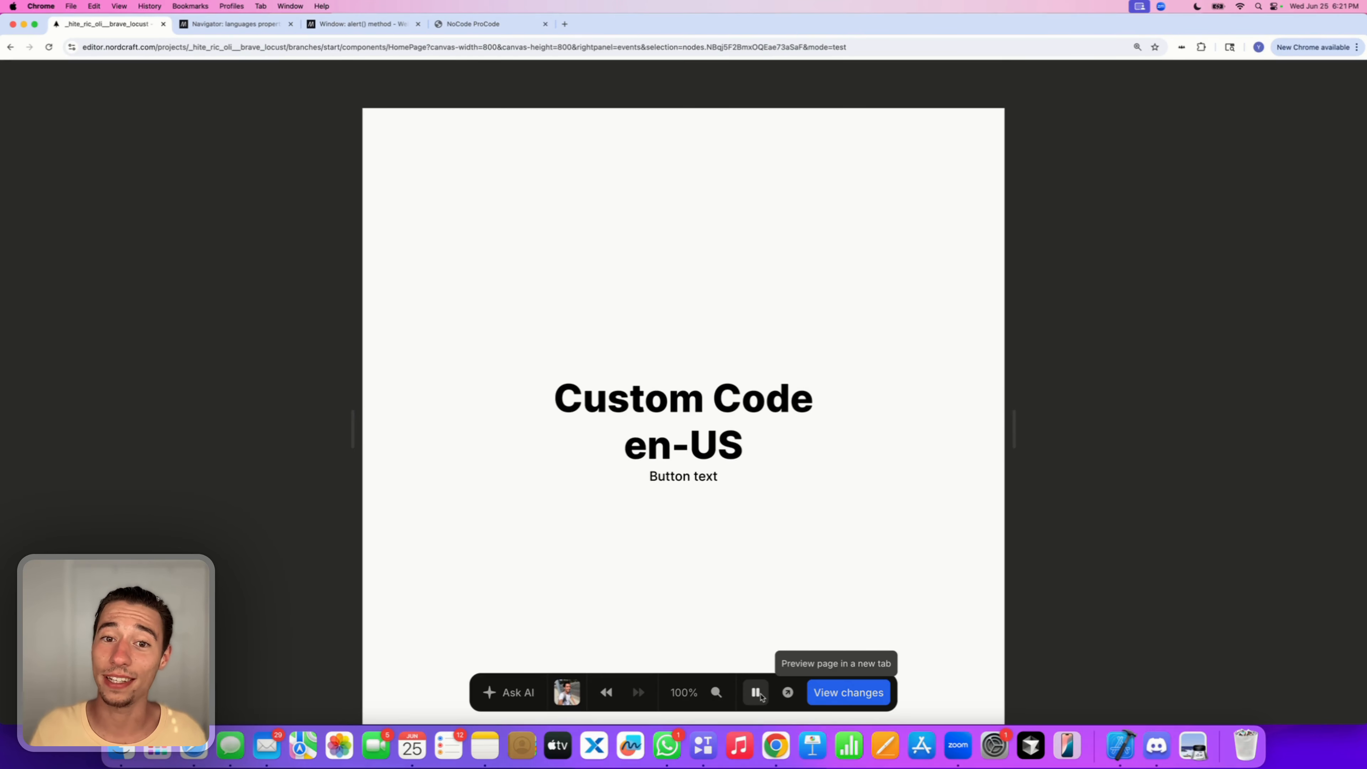
click(756, 693)
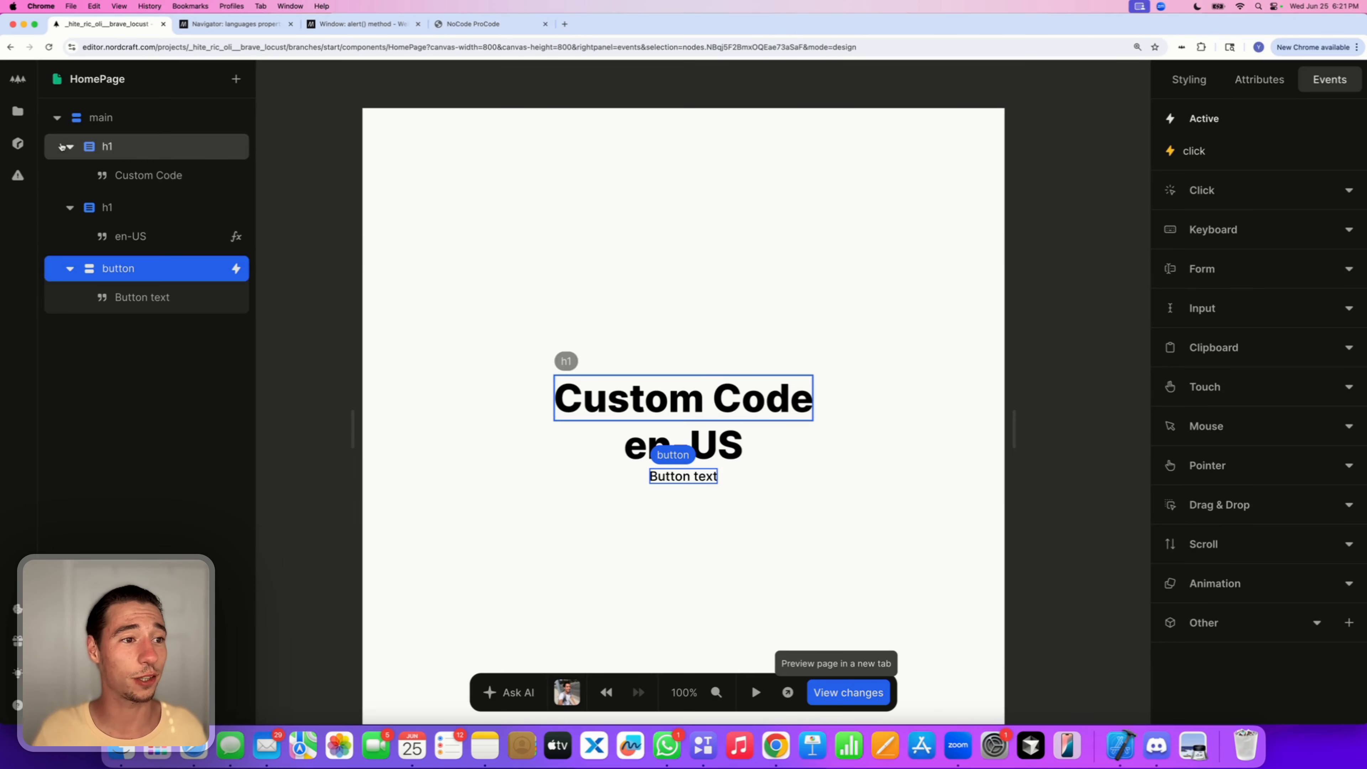
Open the browserAlert action and add an argument named message with type String.
click(18, 112)
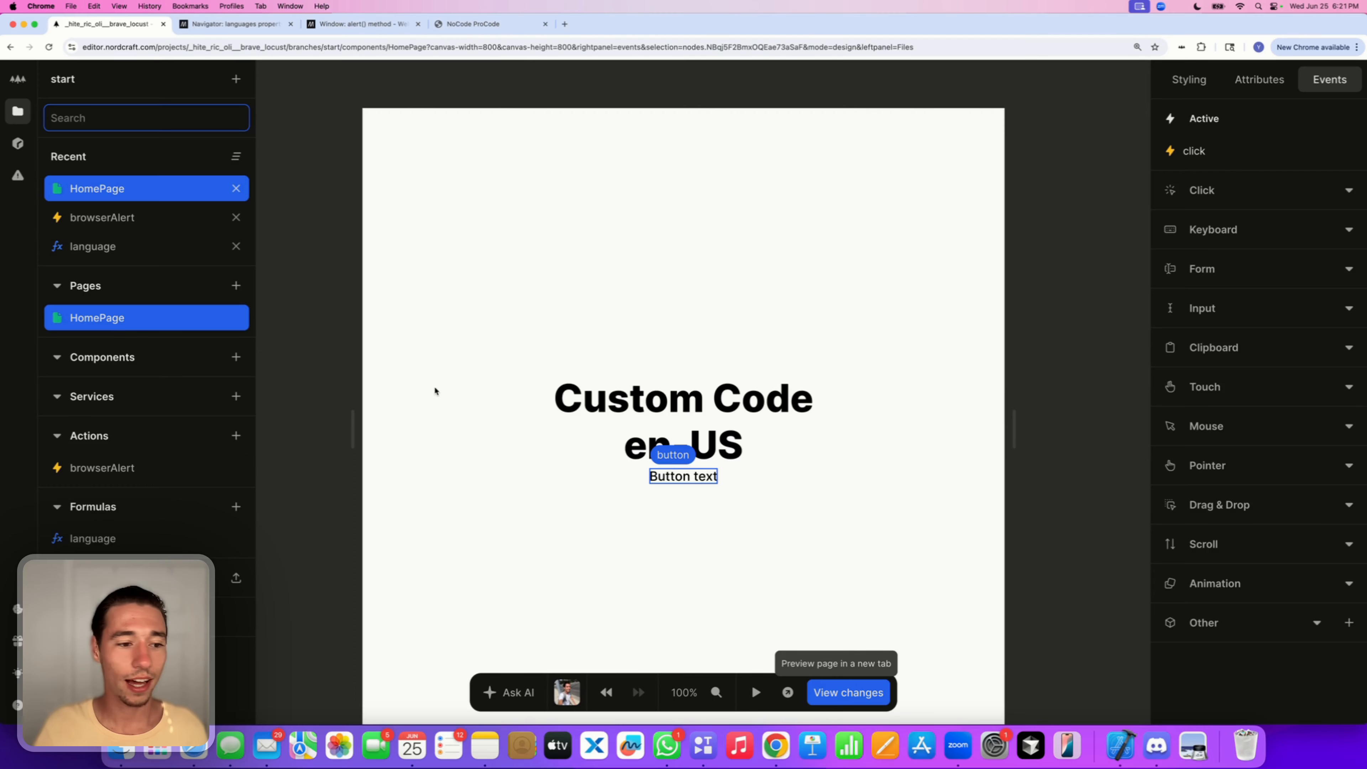
click(120, 473)
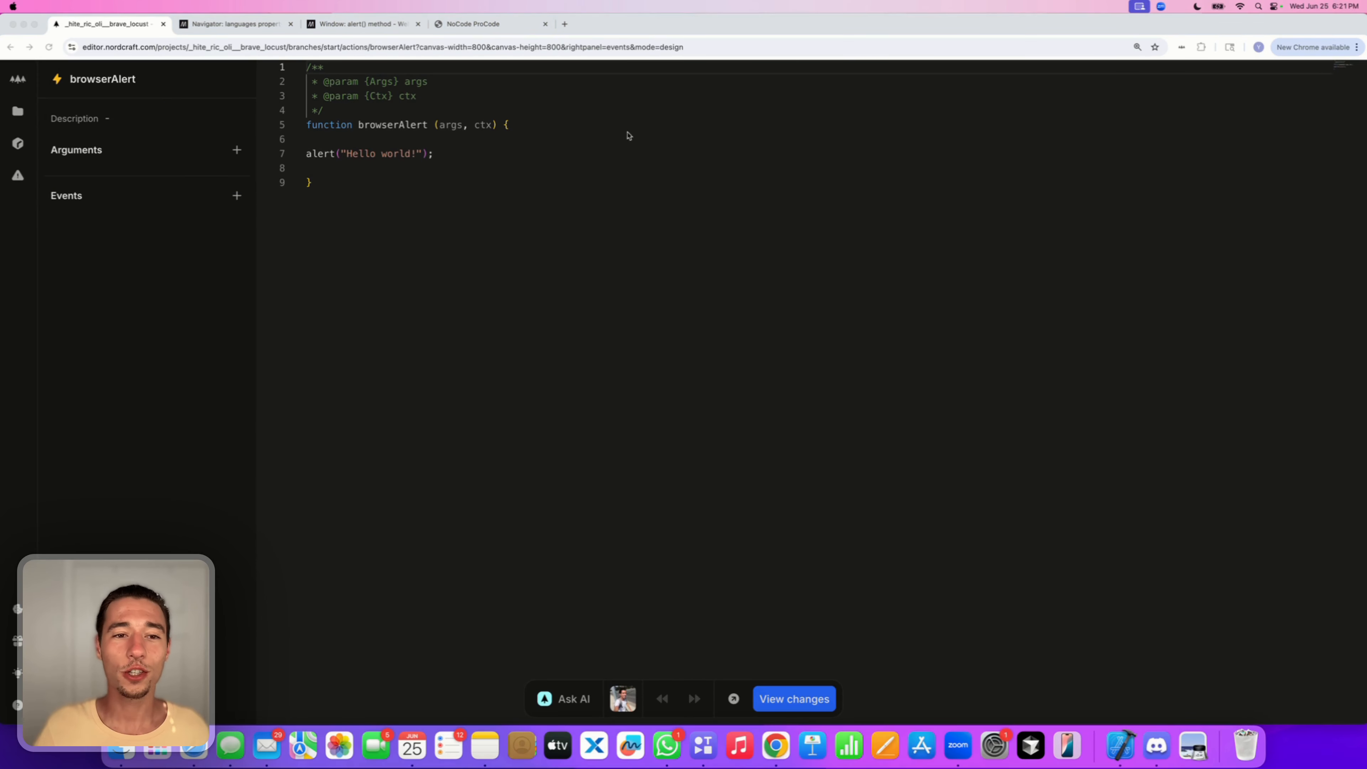
click(236, 150)
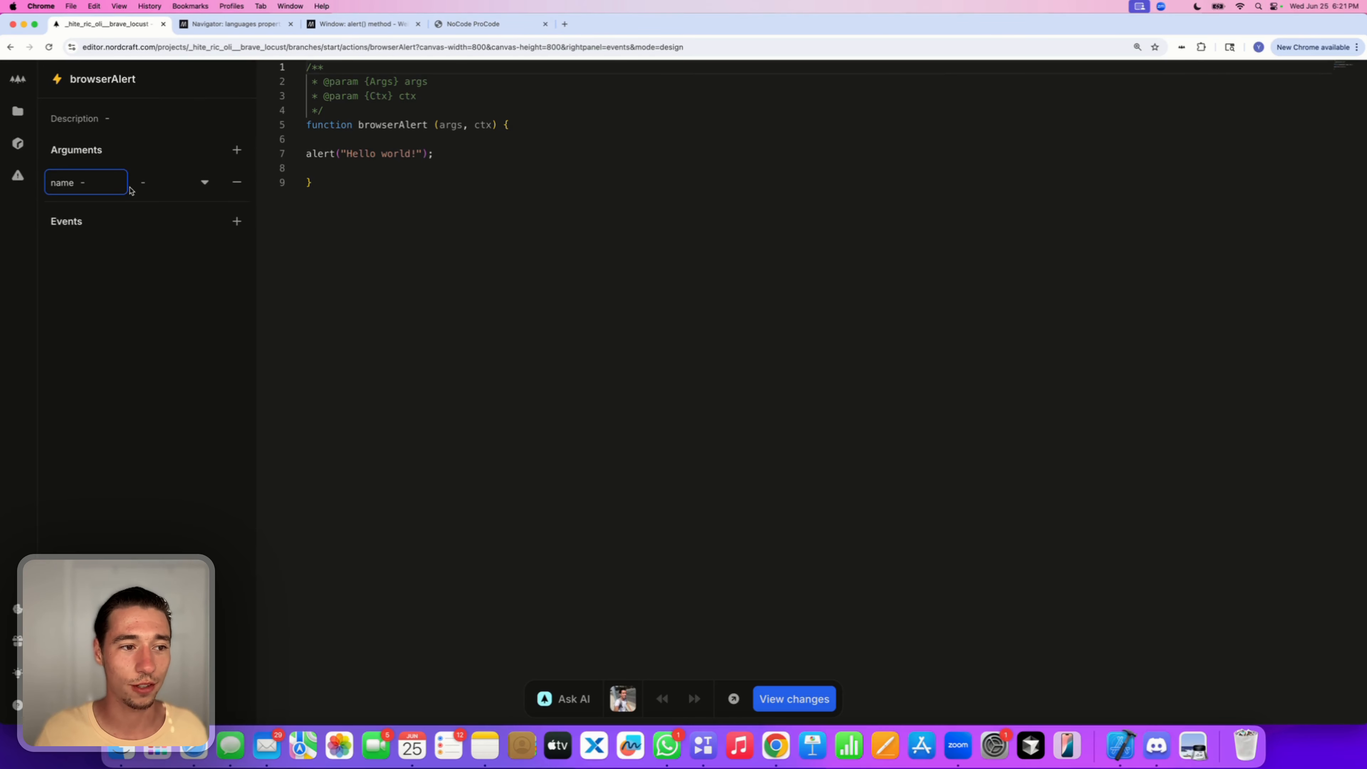
click(691, 84)
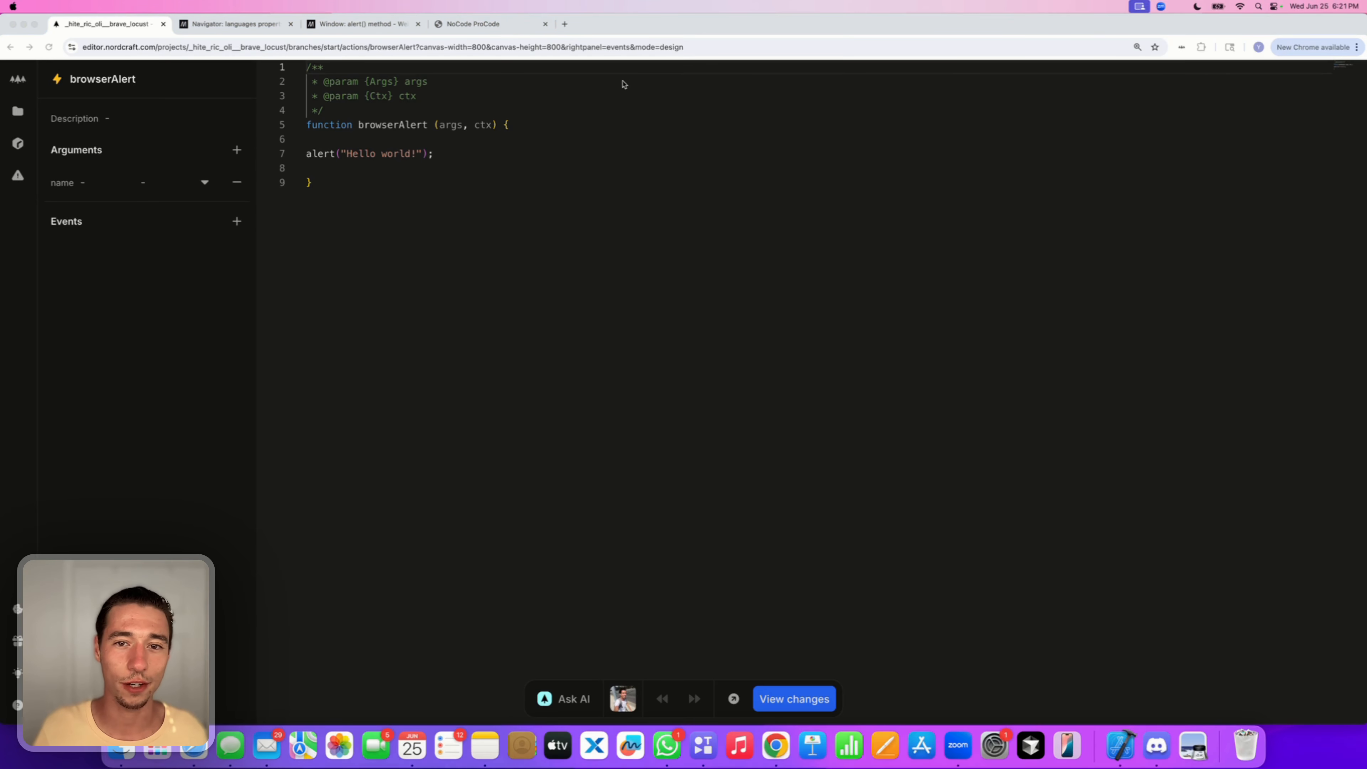
click(118, 180)
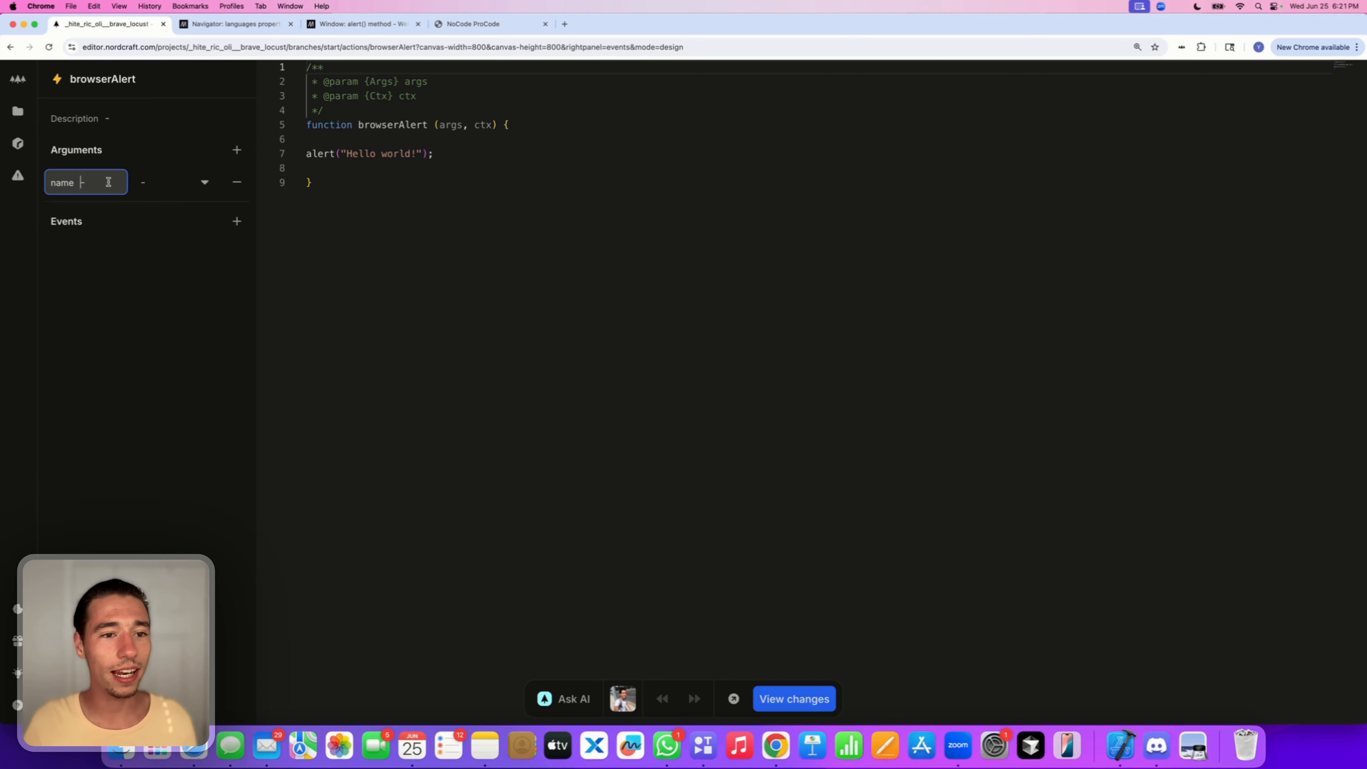
text(m)
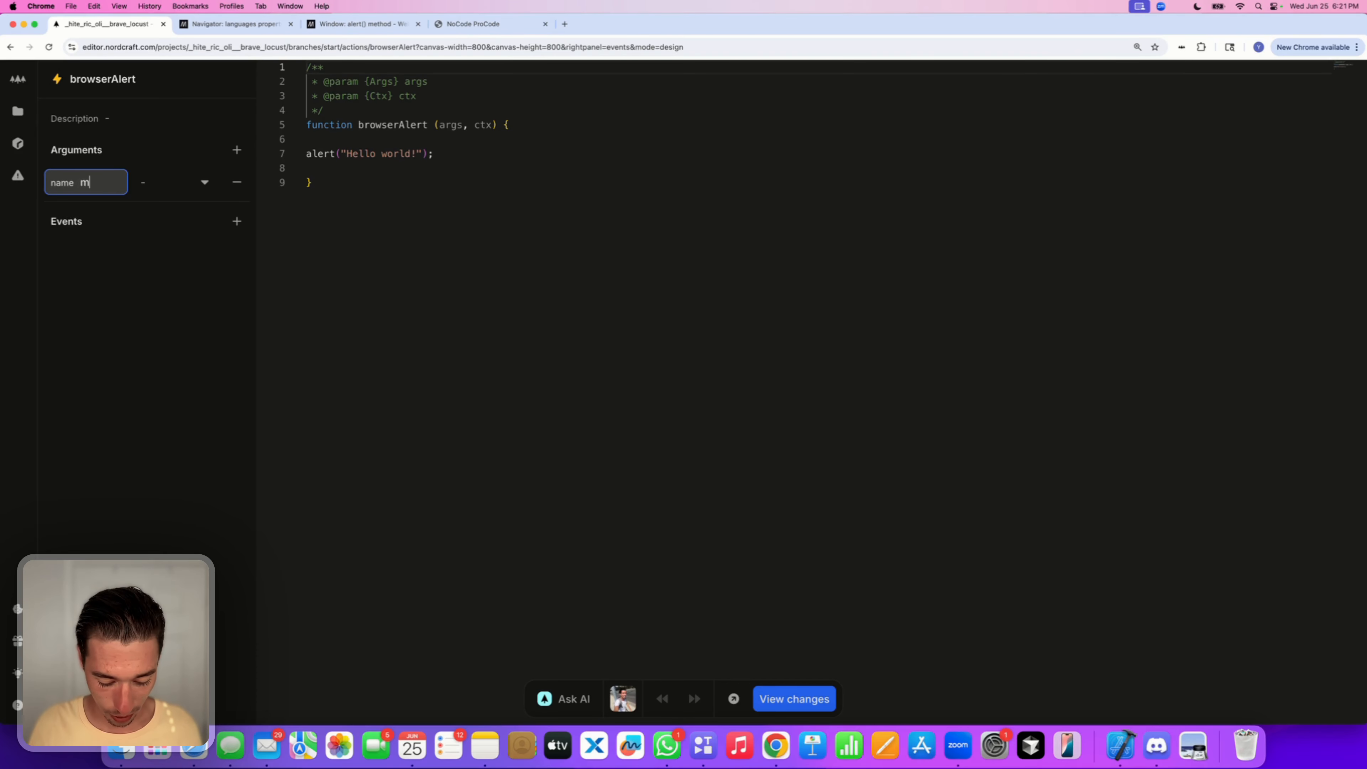
text(essage)
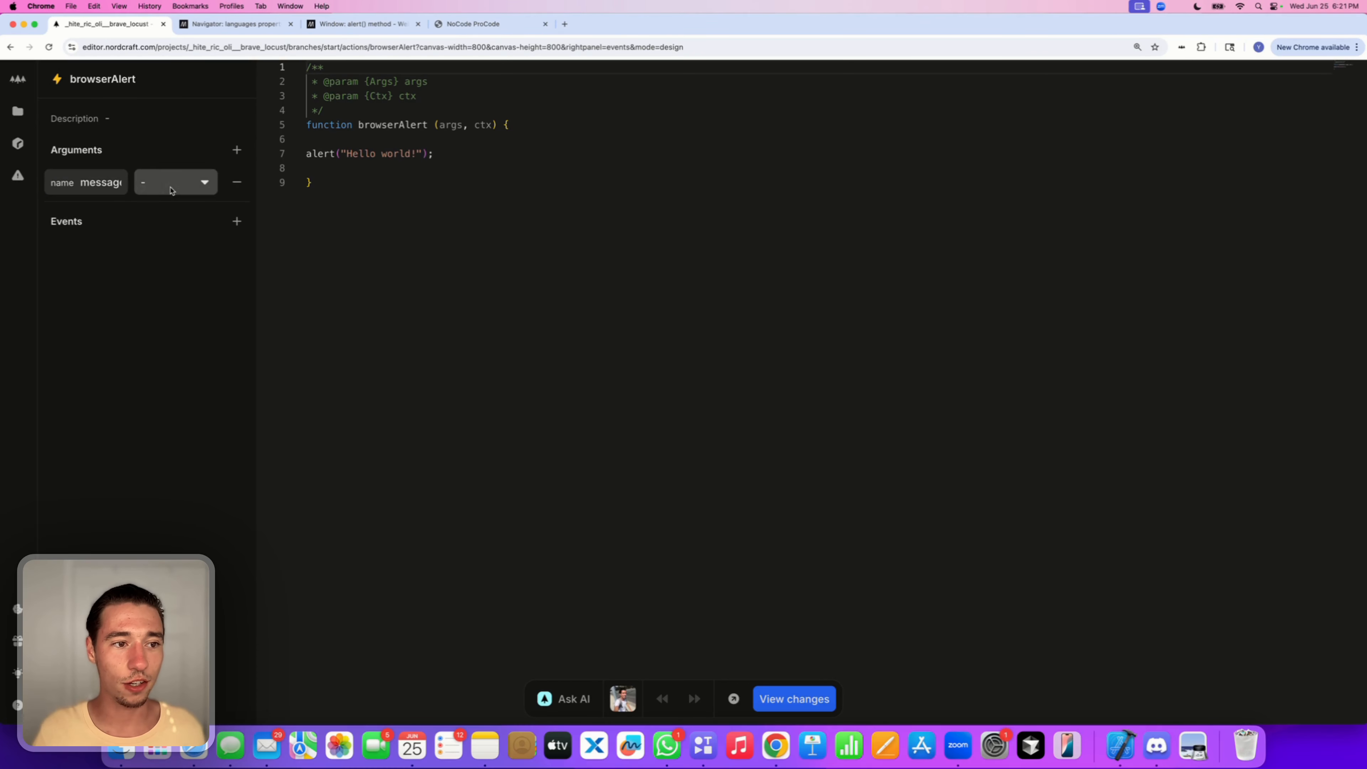
click(174, 182)
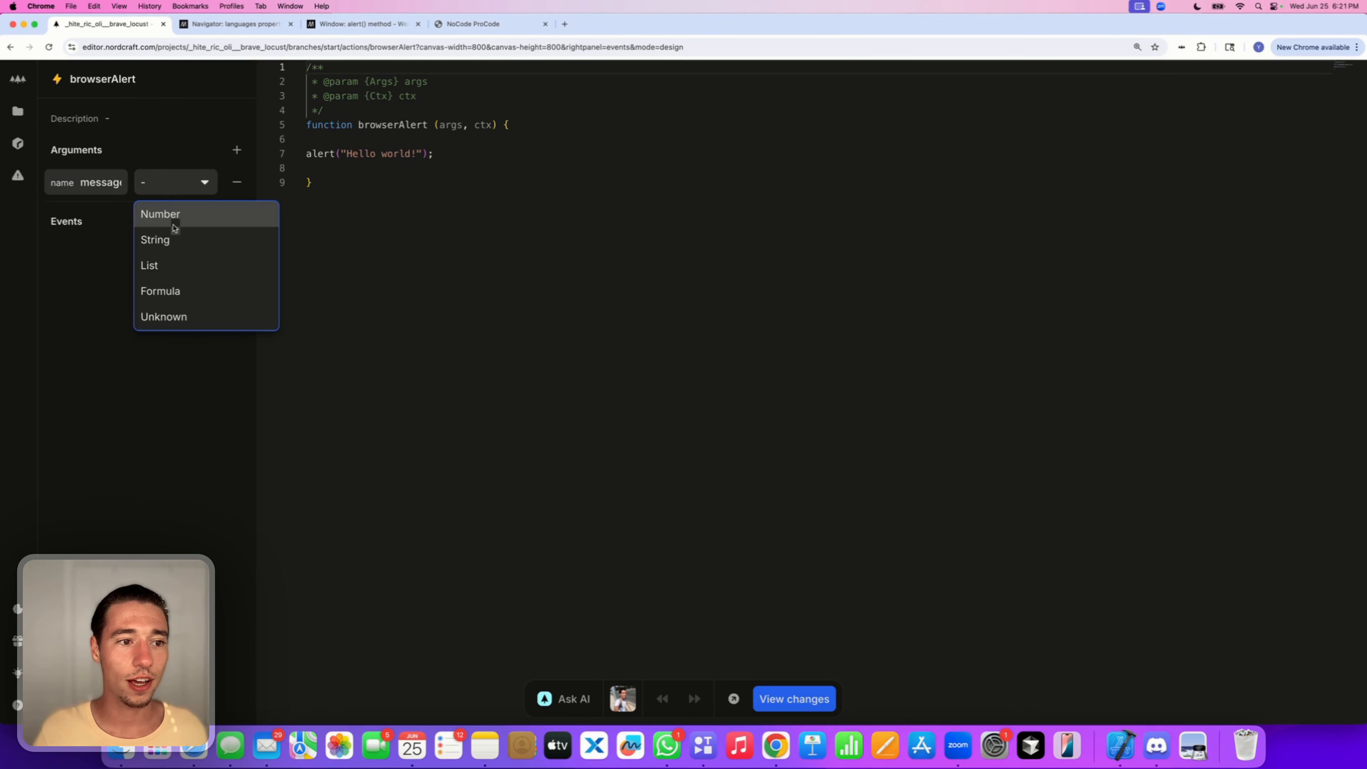
click(170, 245)
Replace the "Hello world!" text inside the alert call with args.message.
click(419, 154)
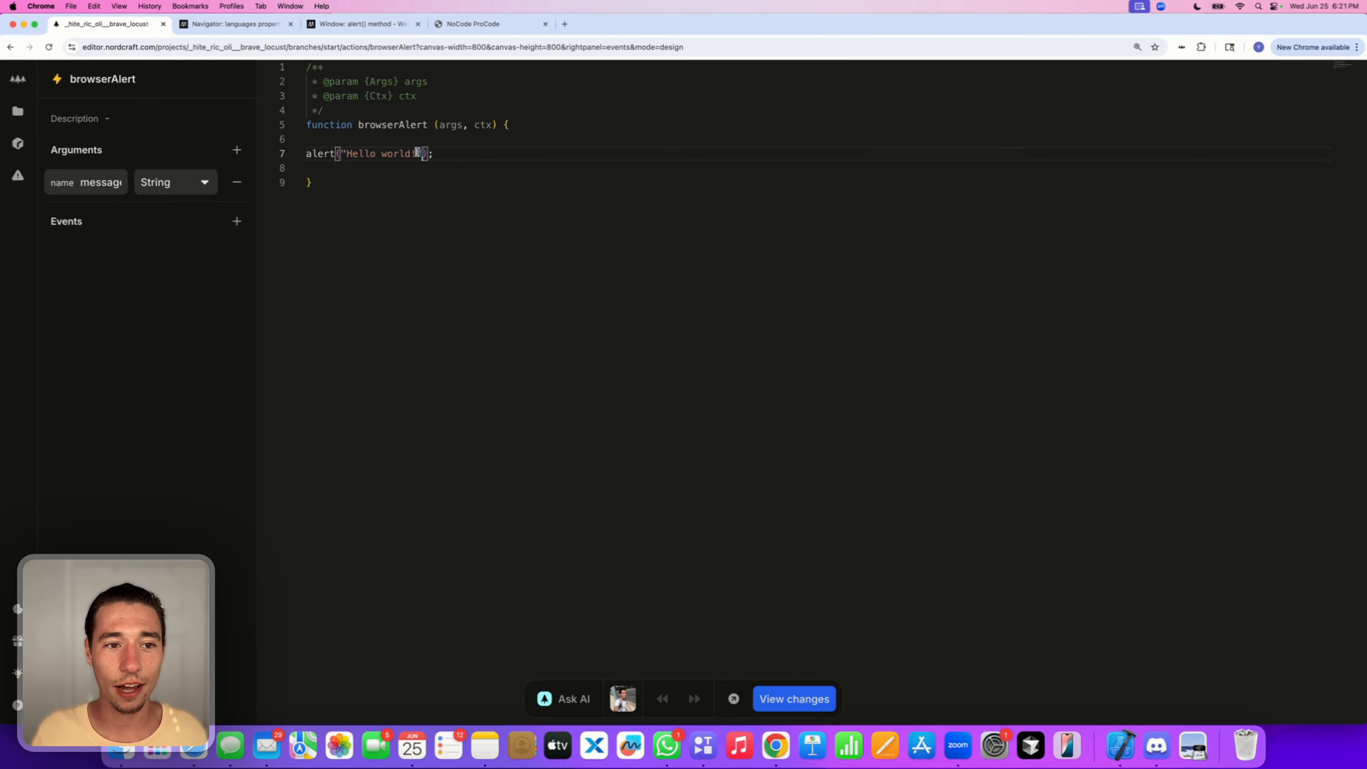
drag(418, 153, 344, 153)
key(BackSpace)
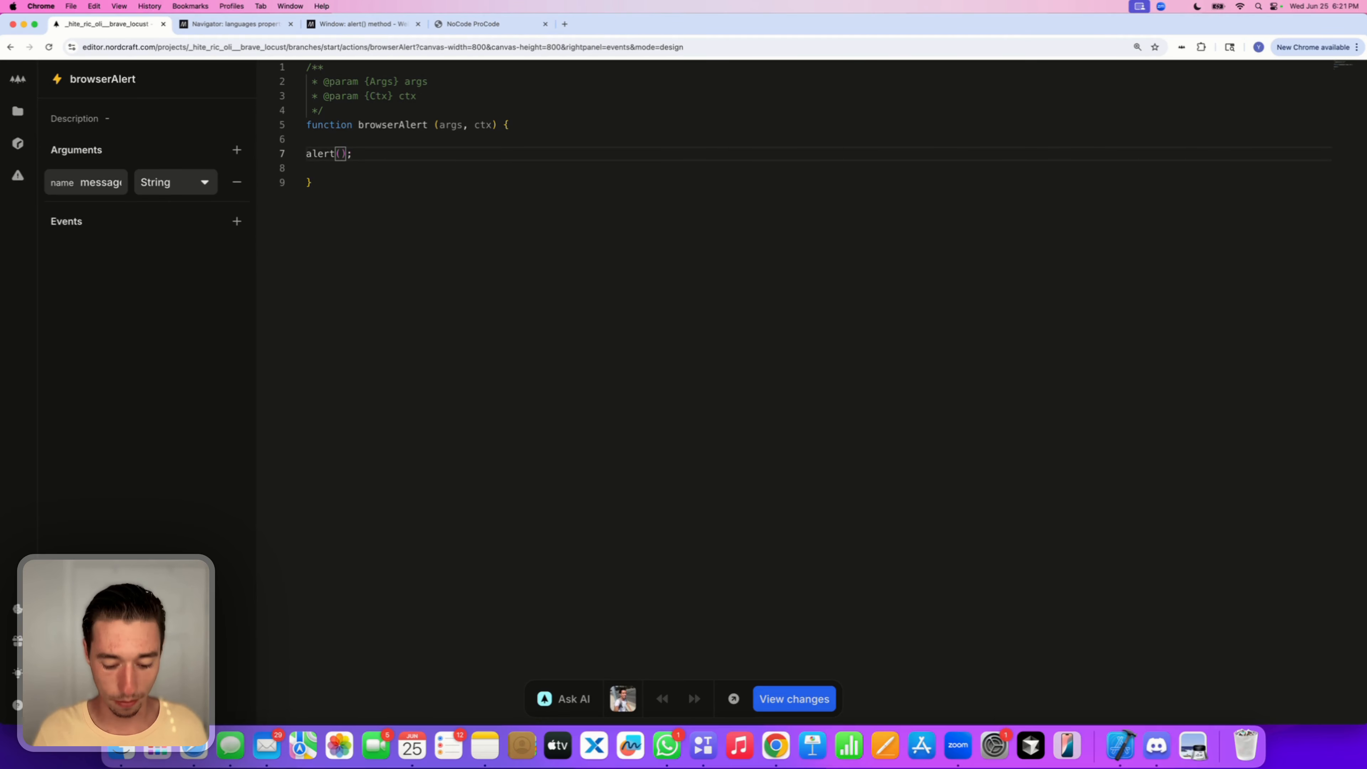
text(args)
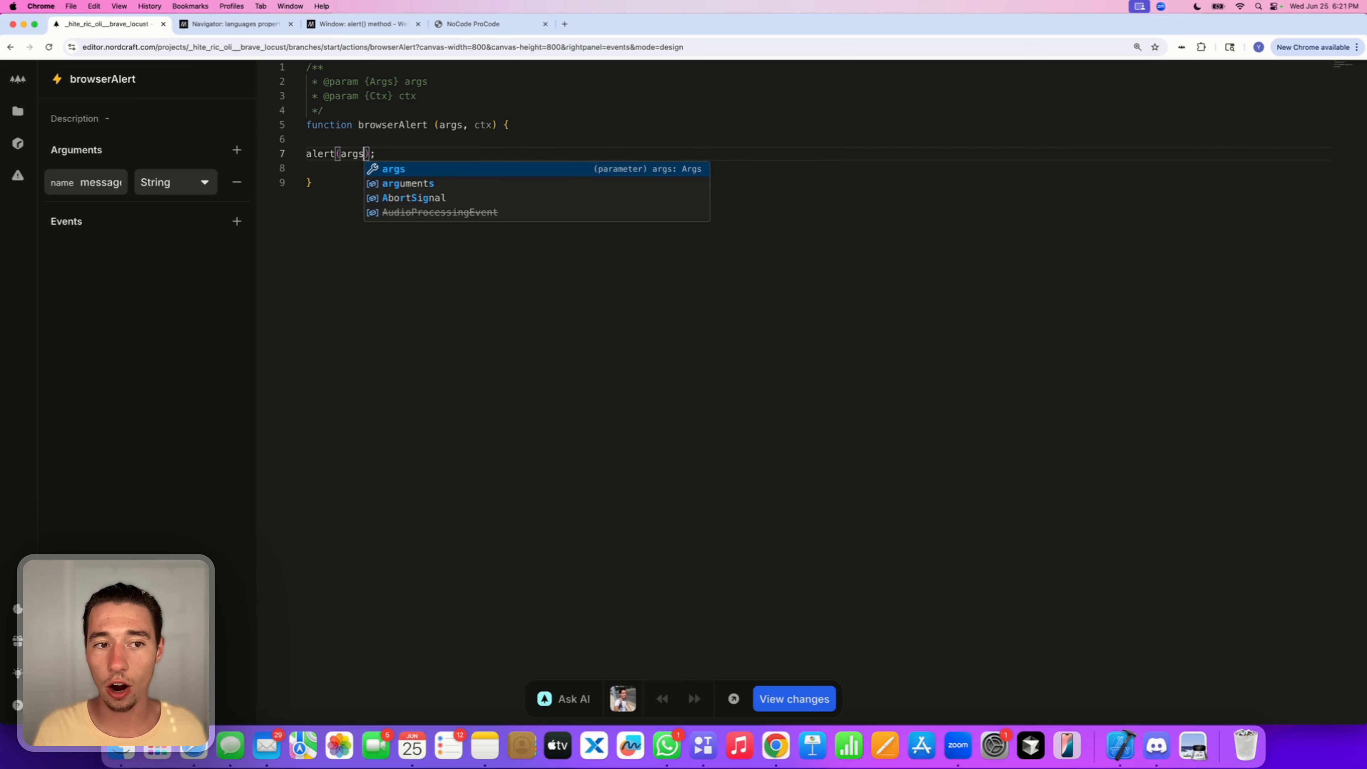
text(.message)
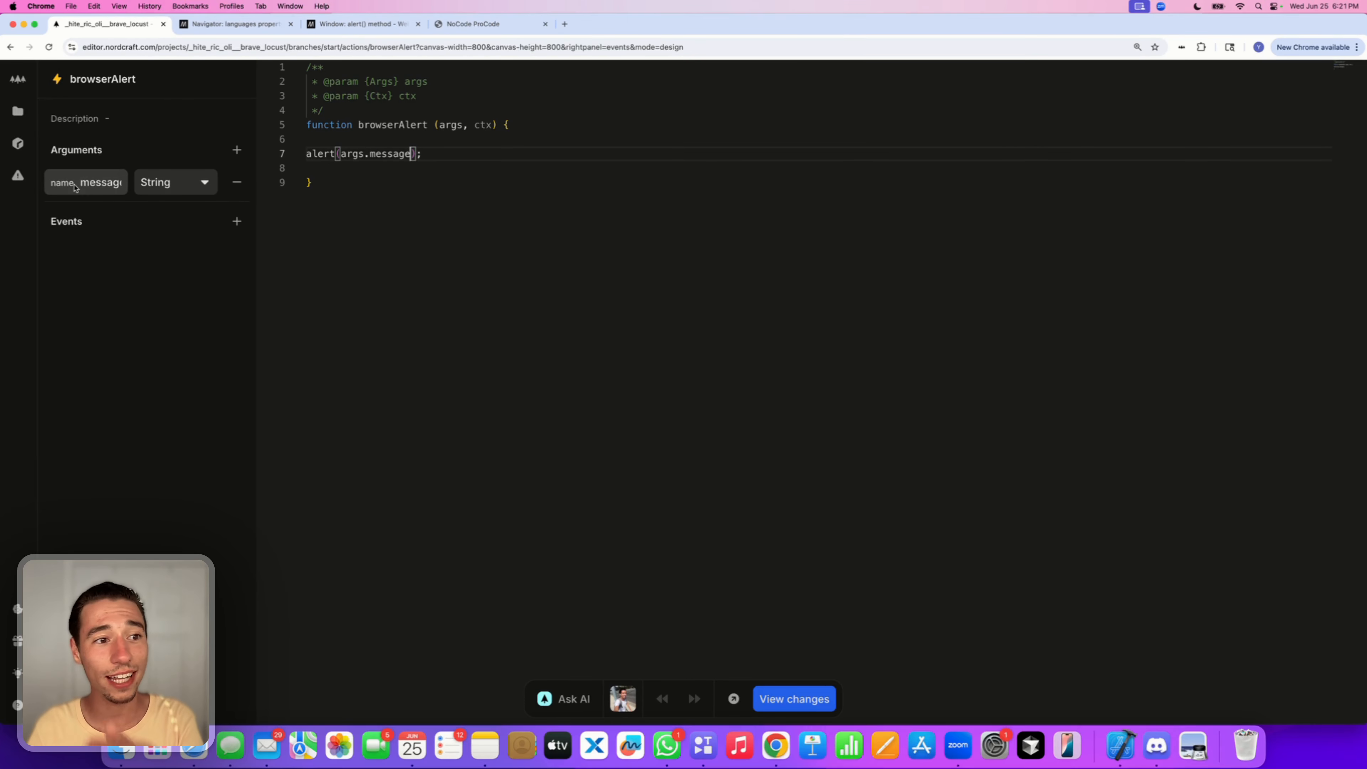
On the HomePage, set the browserAlert message in the button's click event to CUSTOM MESSAGE!
click(18, 111)
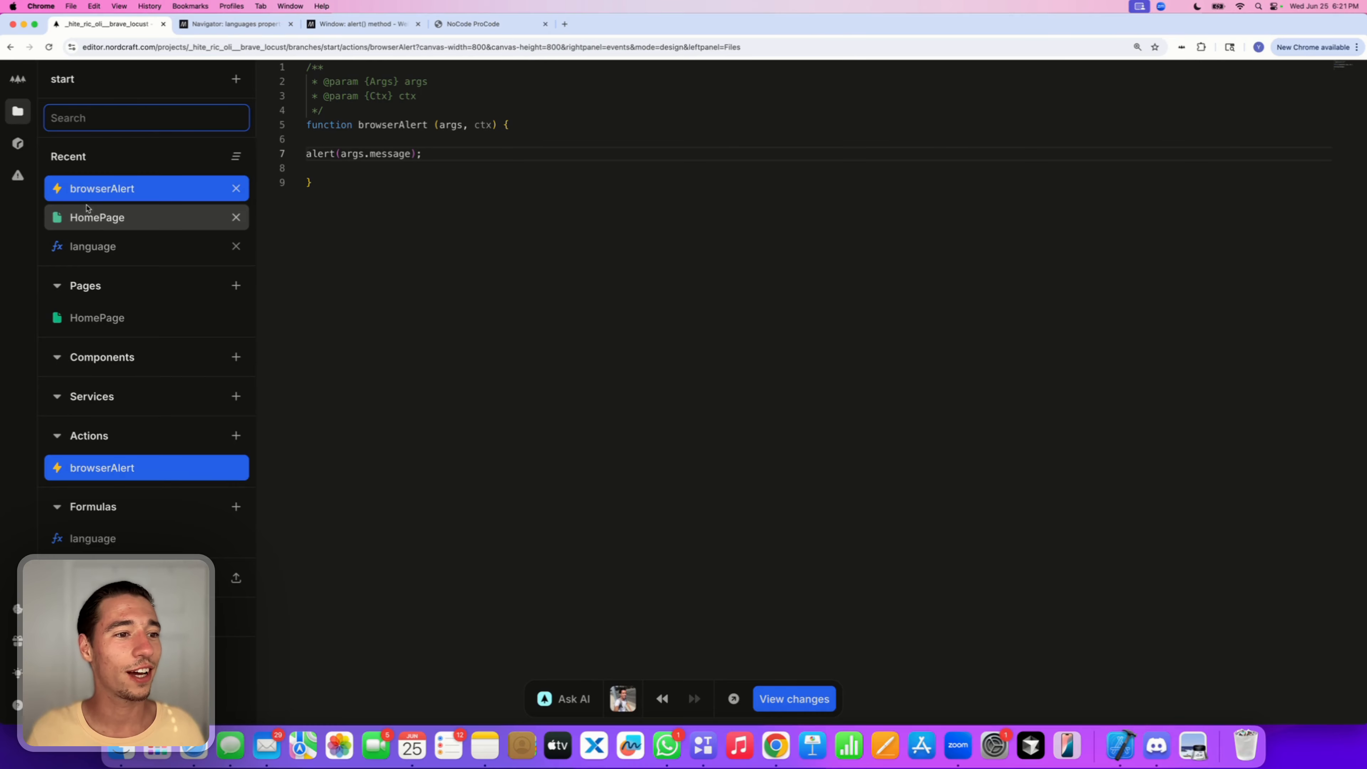
click(92, 221)
click(679, 477)
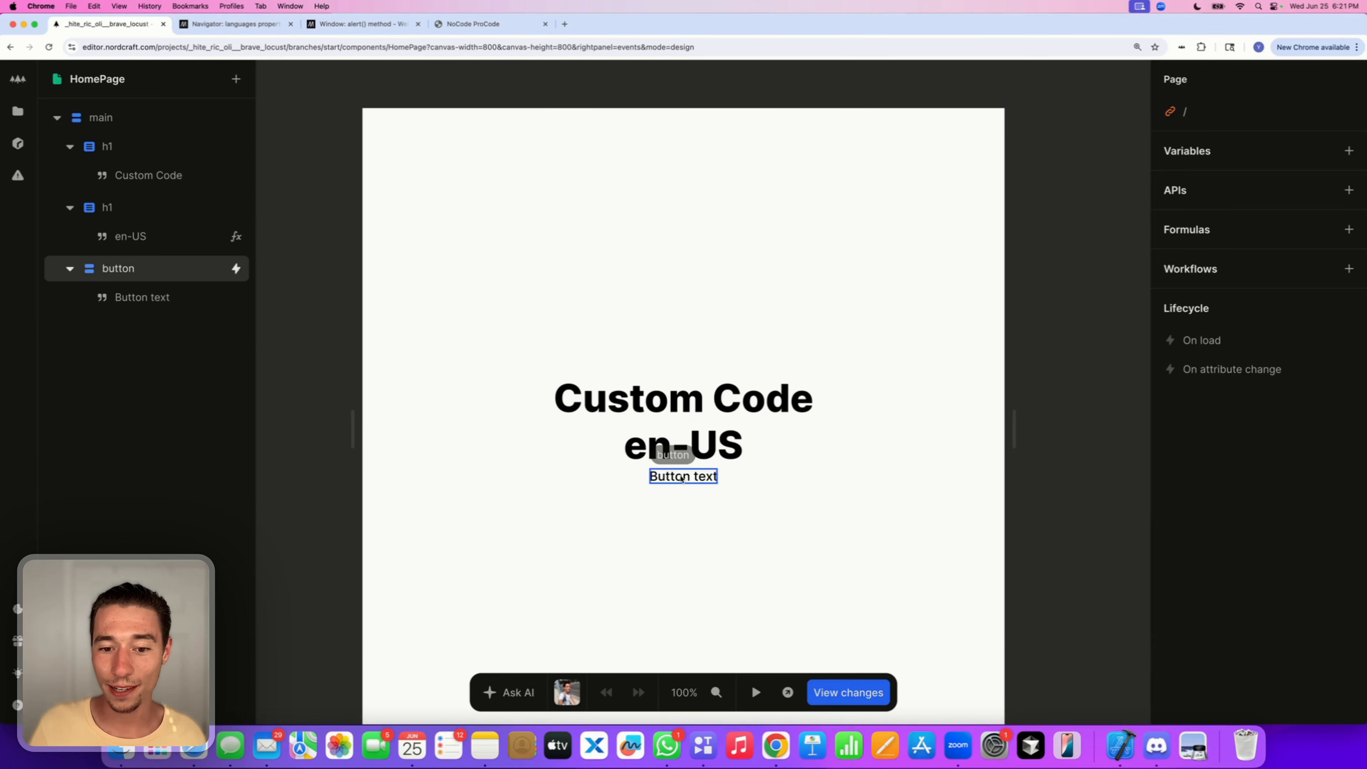
click(1196, 157)
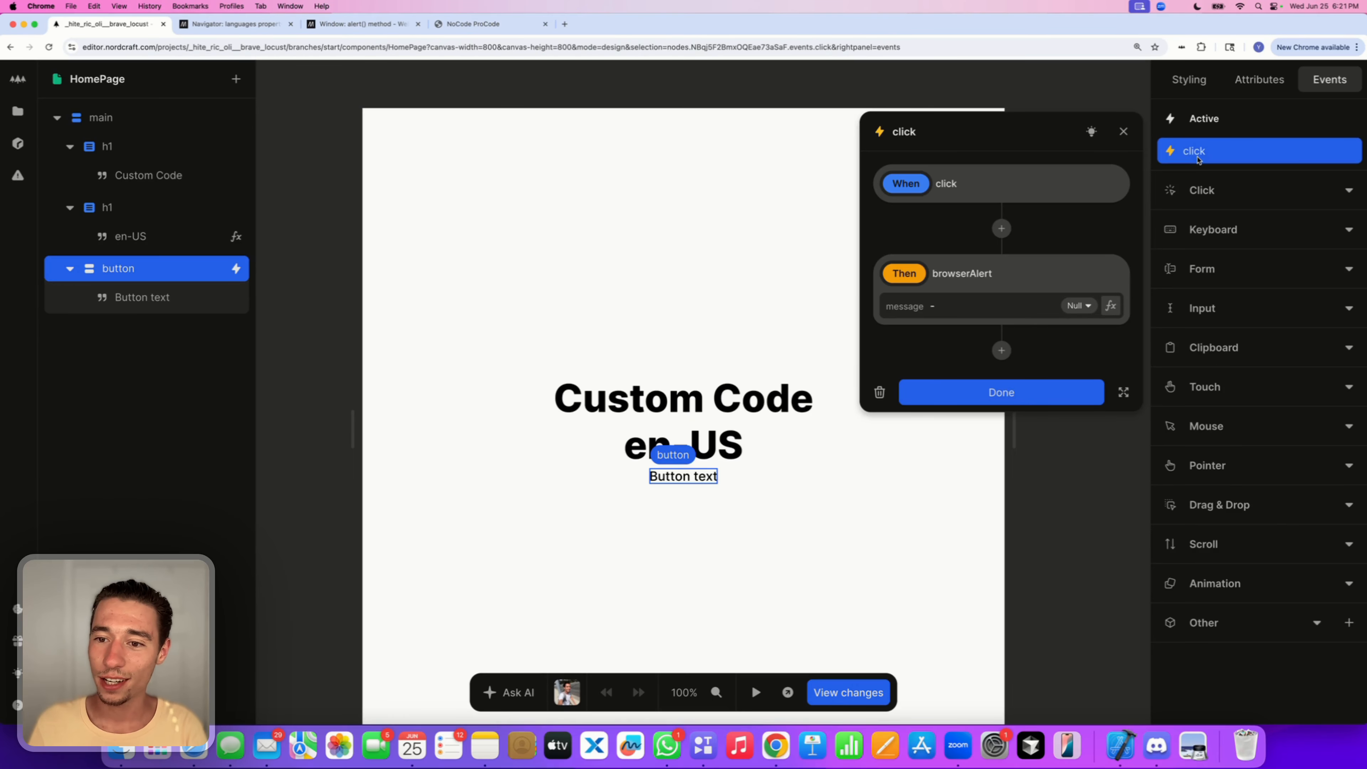
click(940, 306)
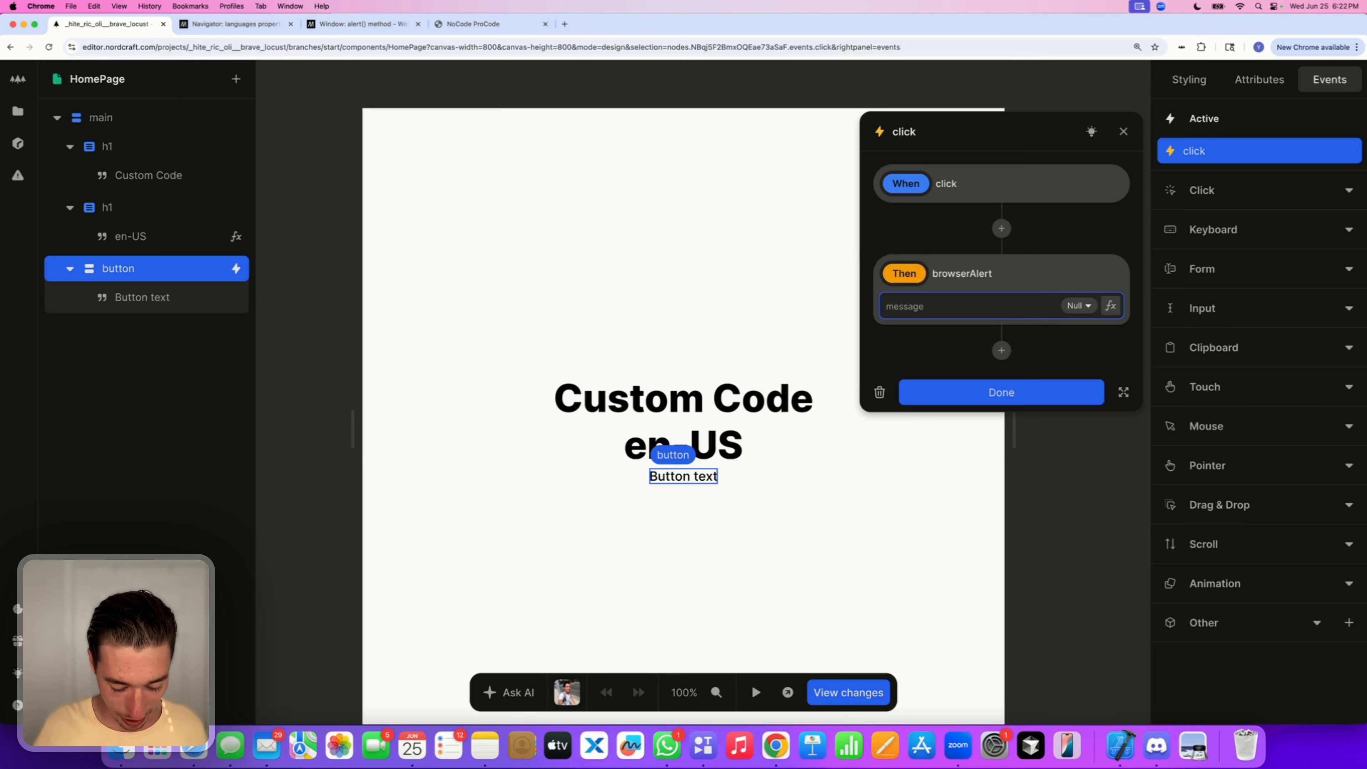
text(CUSTOM MESSAGE!)
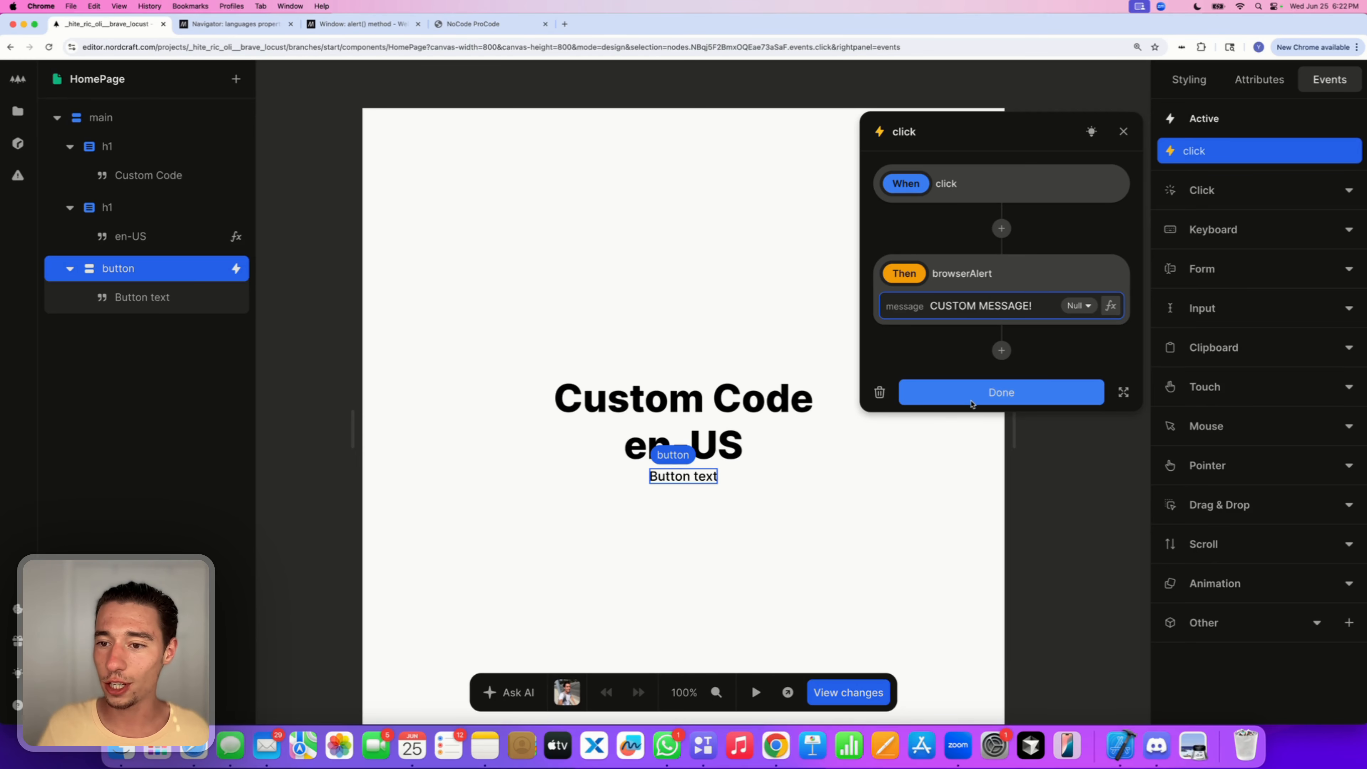
click(969, 393)
Test the button in preview to check the custom alert text, dismiss the alert, and return to design mode.
click(756, 693)
click(681, 476)
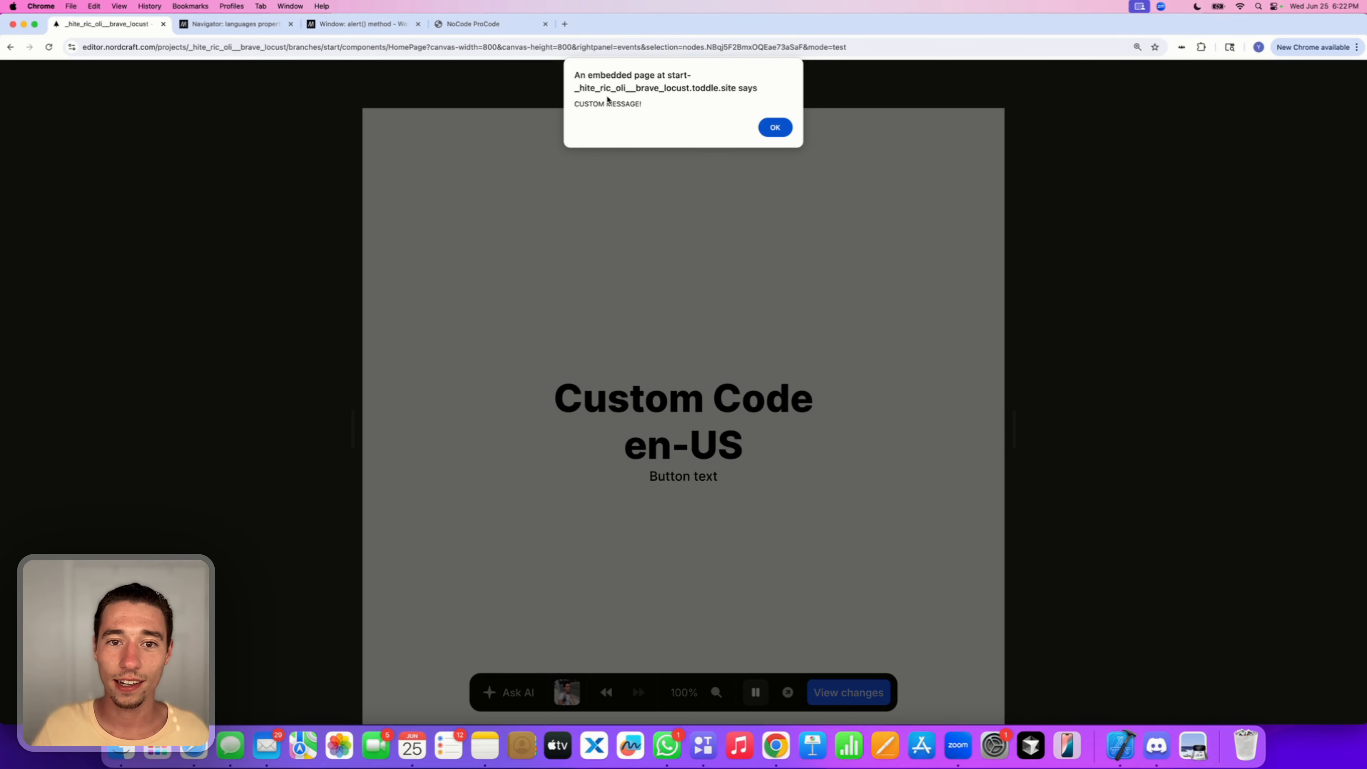
triple_click(607, 101)
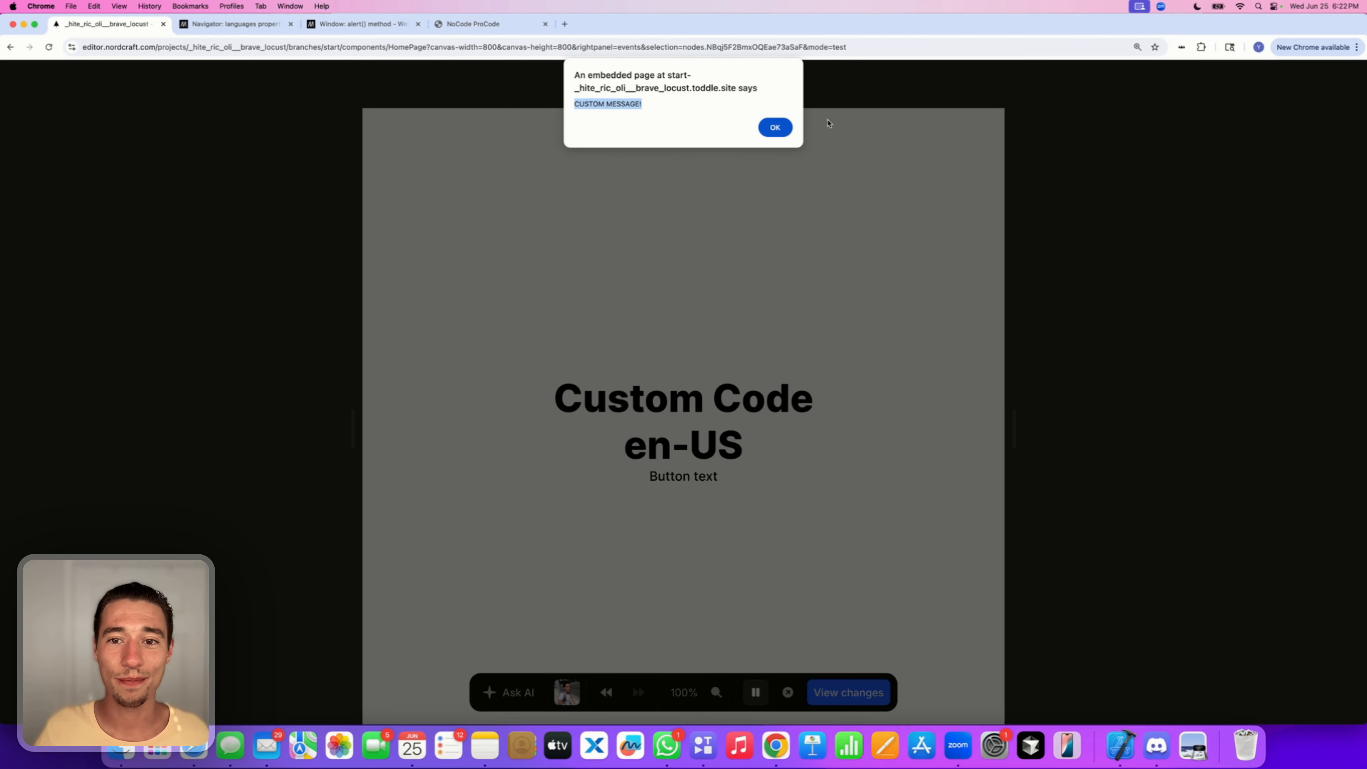
click(775, 127)
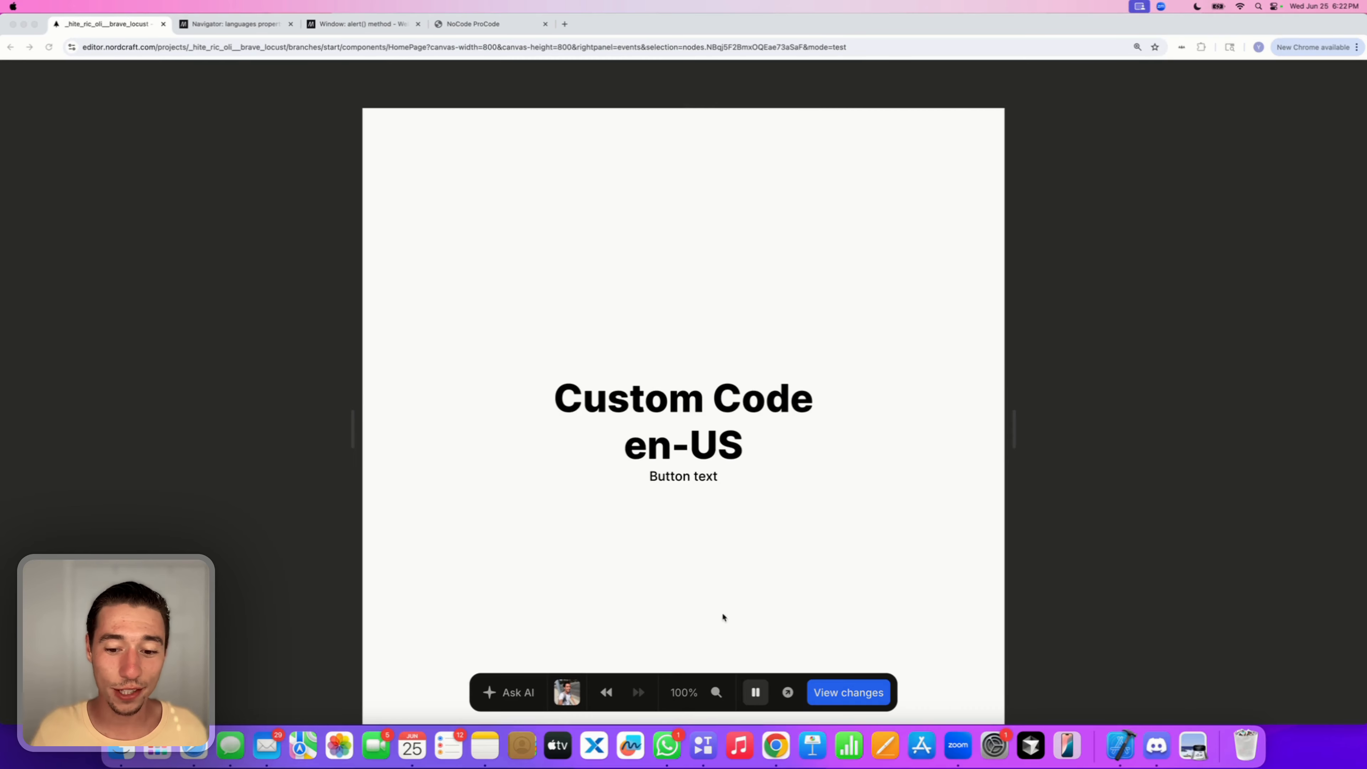
click(755, 692)
In the button's click event, replace the static browserAlert message with a Concatenate formula.
click(1199, 150)
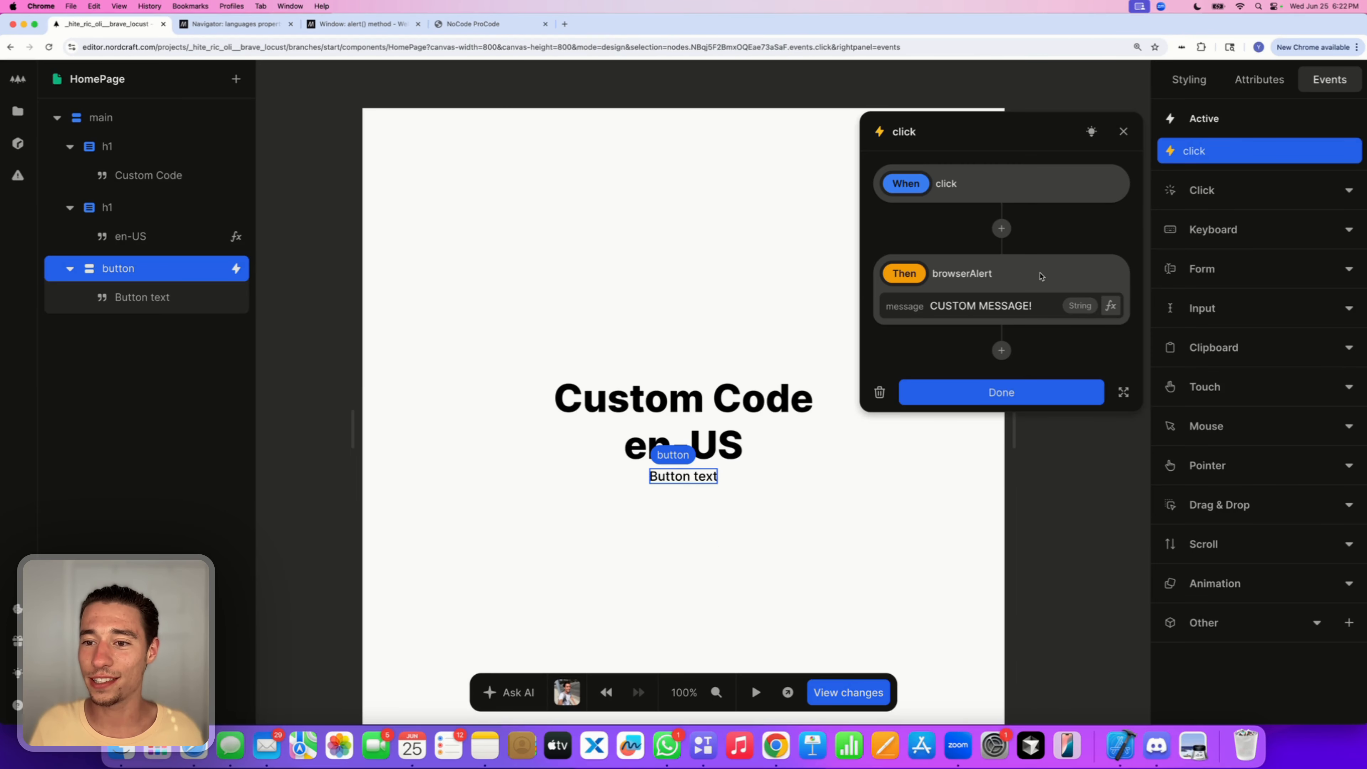
click(1110, 305)
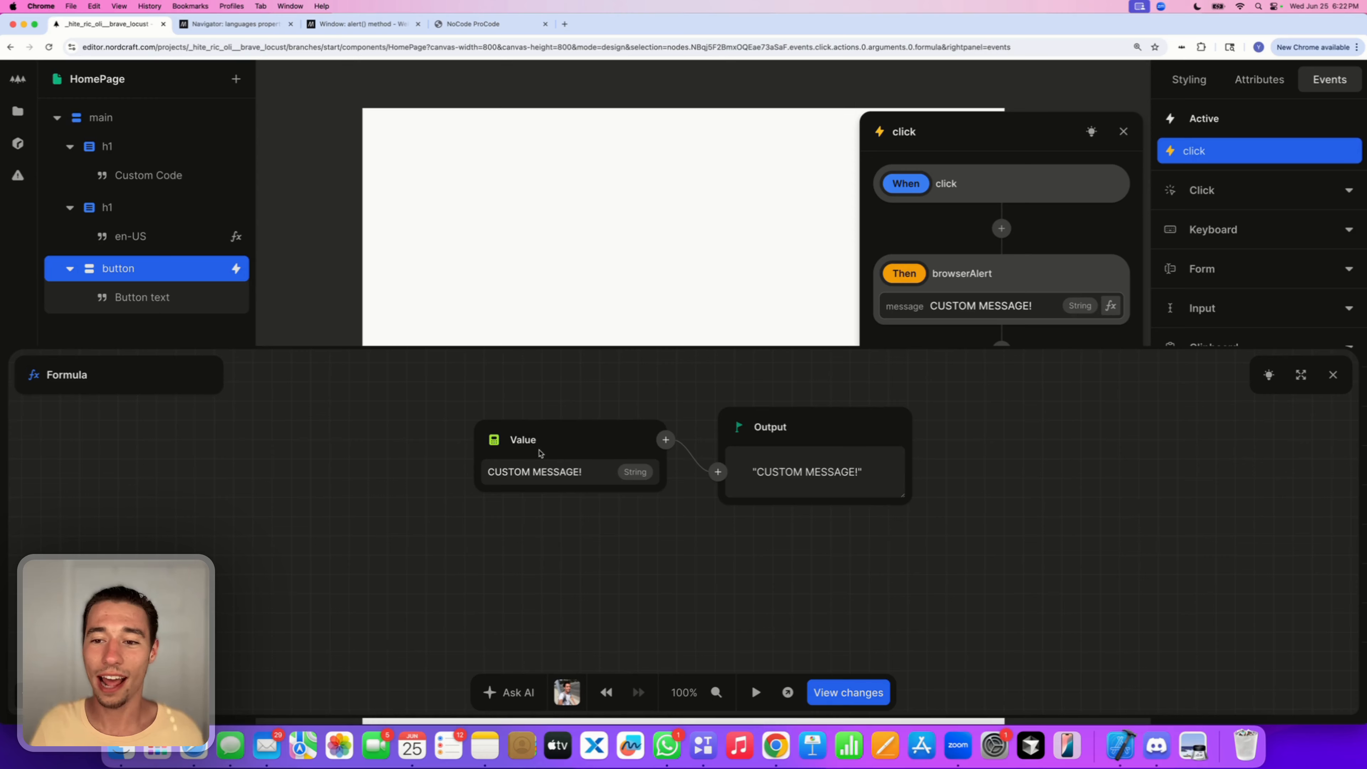
click(541, 455)
text(con)
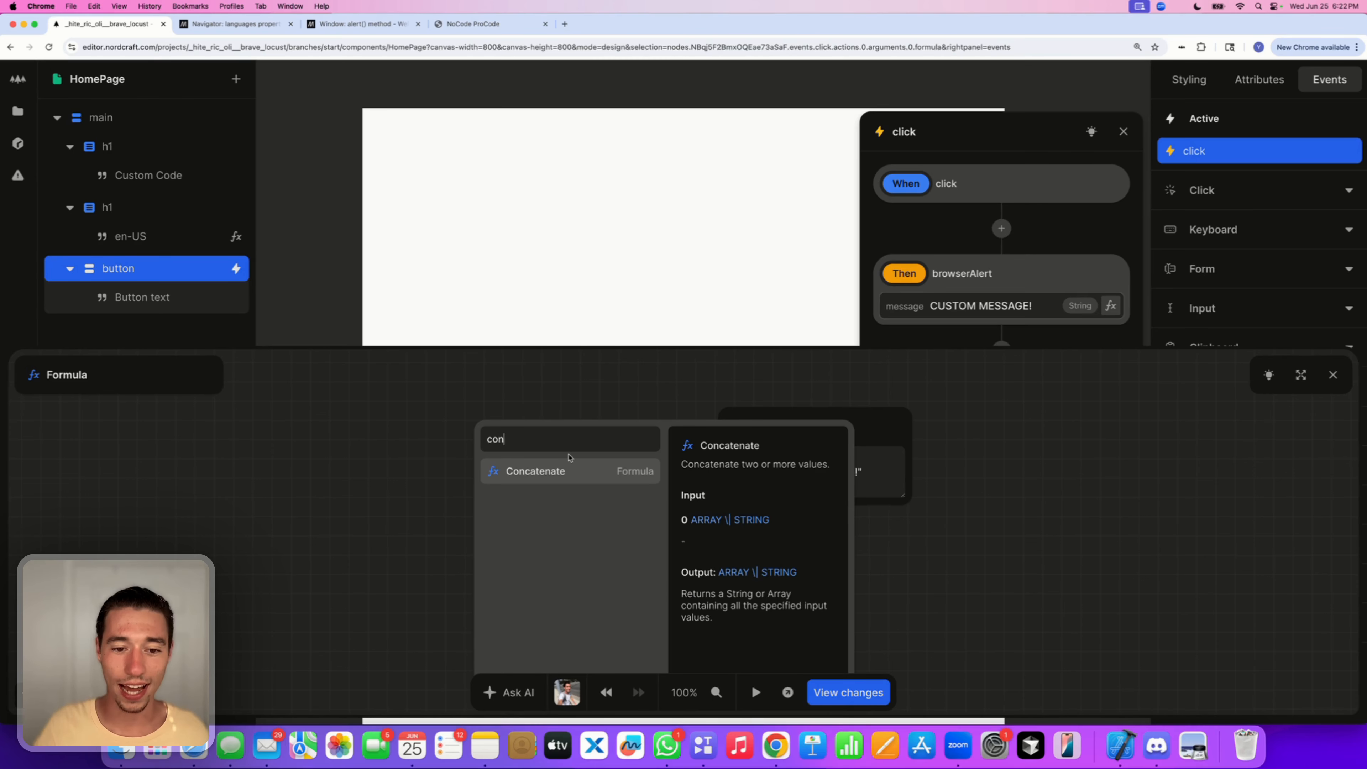
click(556, 471)
Enter "System Language:" as the first value of the Concatenate formula, followed by a space.
click(544, 455)
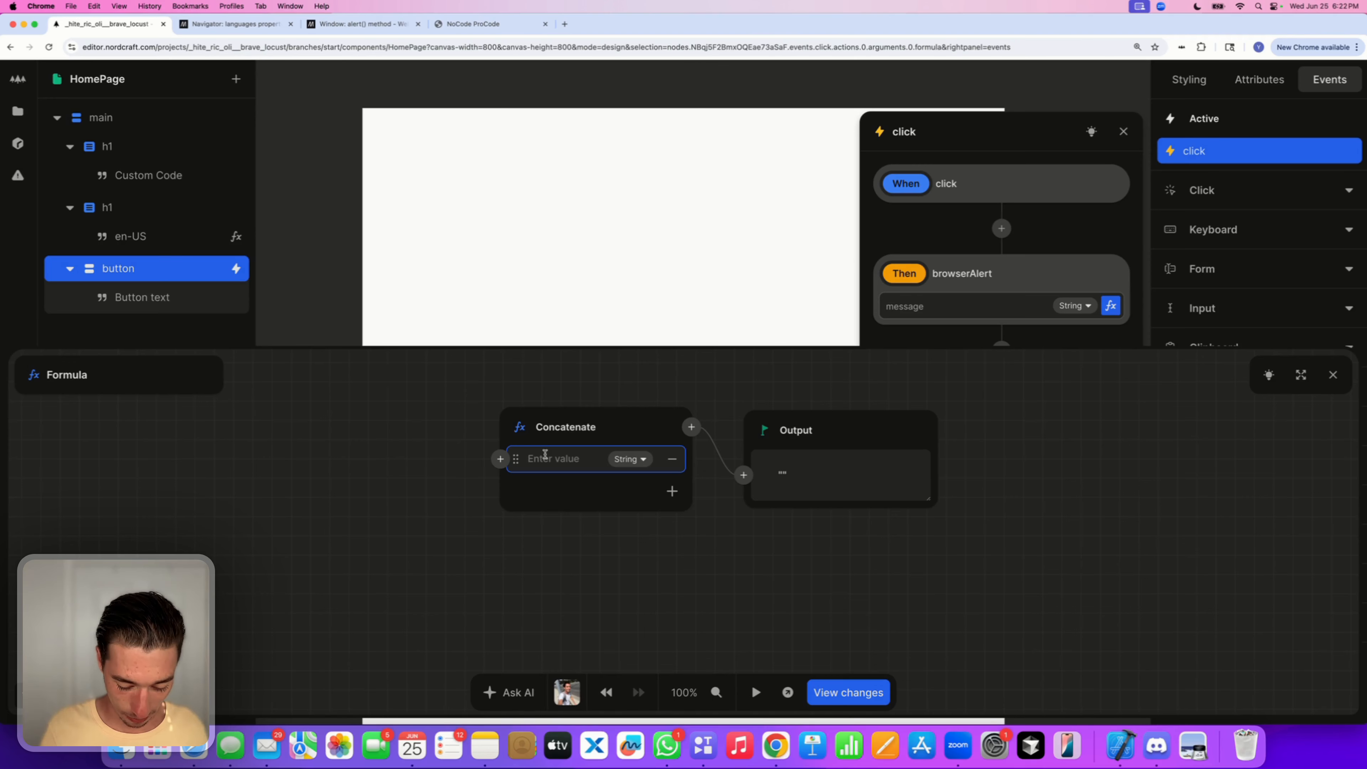
text(The u)
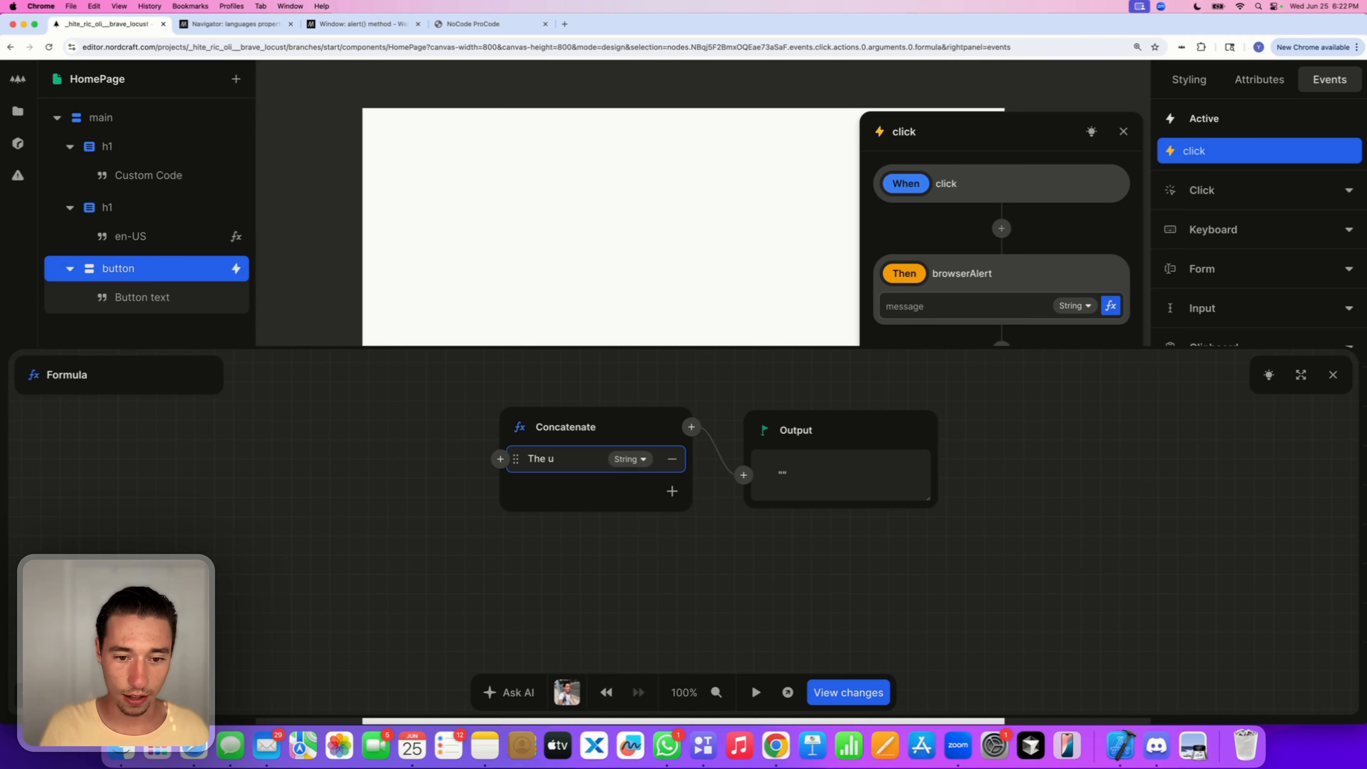
key(BackSpace)
key(BackSpace)
key(BackSpace)
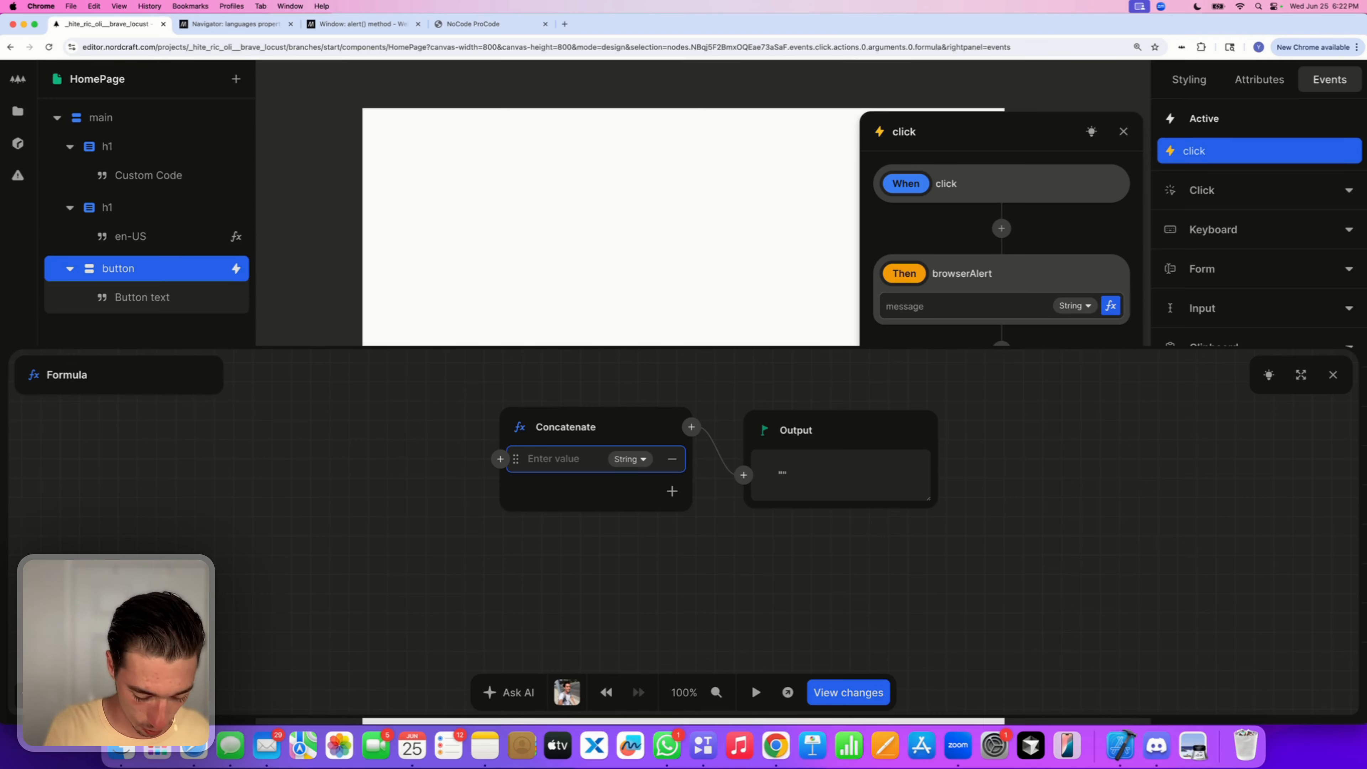
text(System Lan)
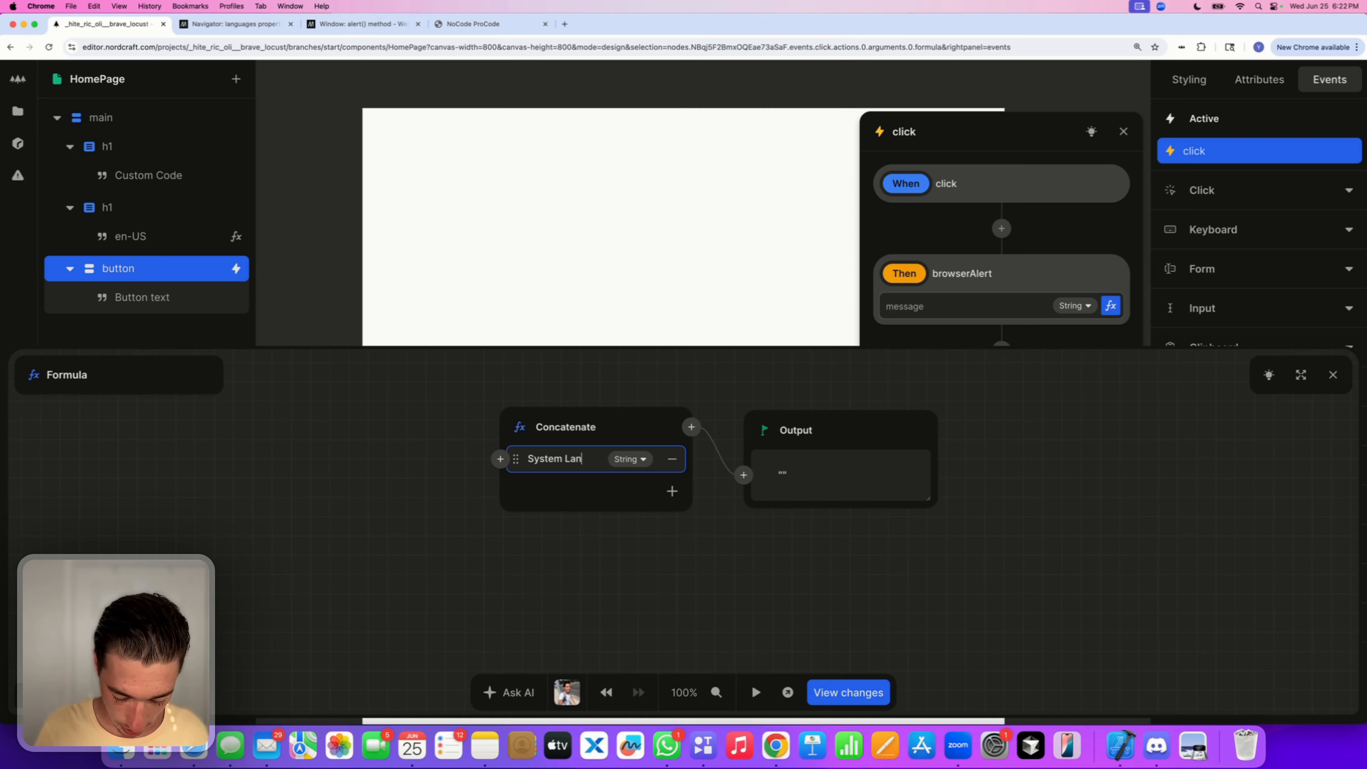
text(guage:)
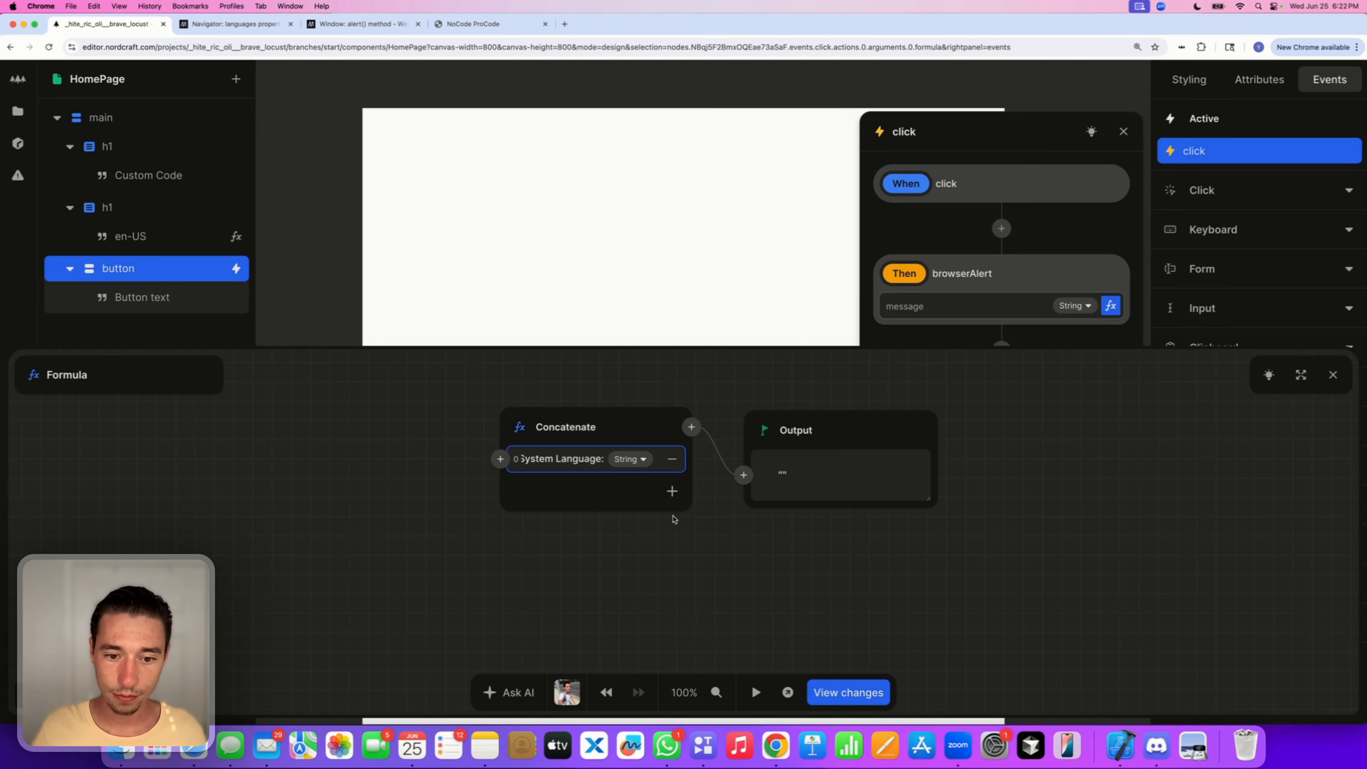
Add a second Concatenate input, connect the language project formula to it, and close the formula editor.
click(672, 490)
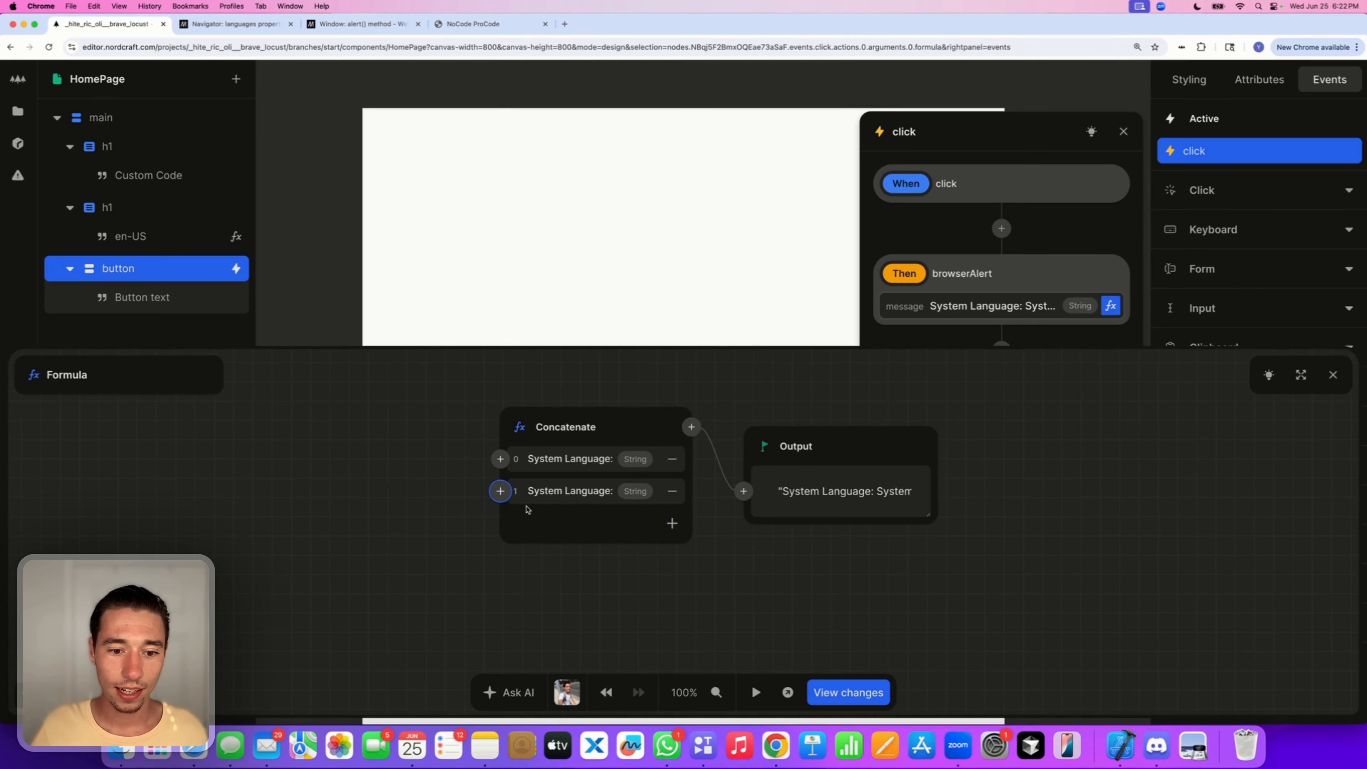
click(497, 491)
scroll(430, 570, down, 5)
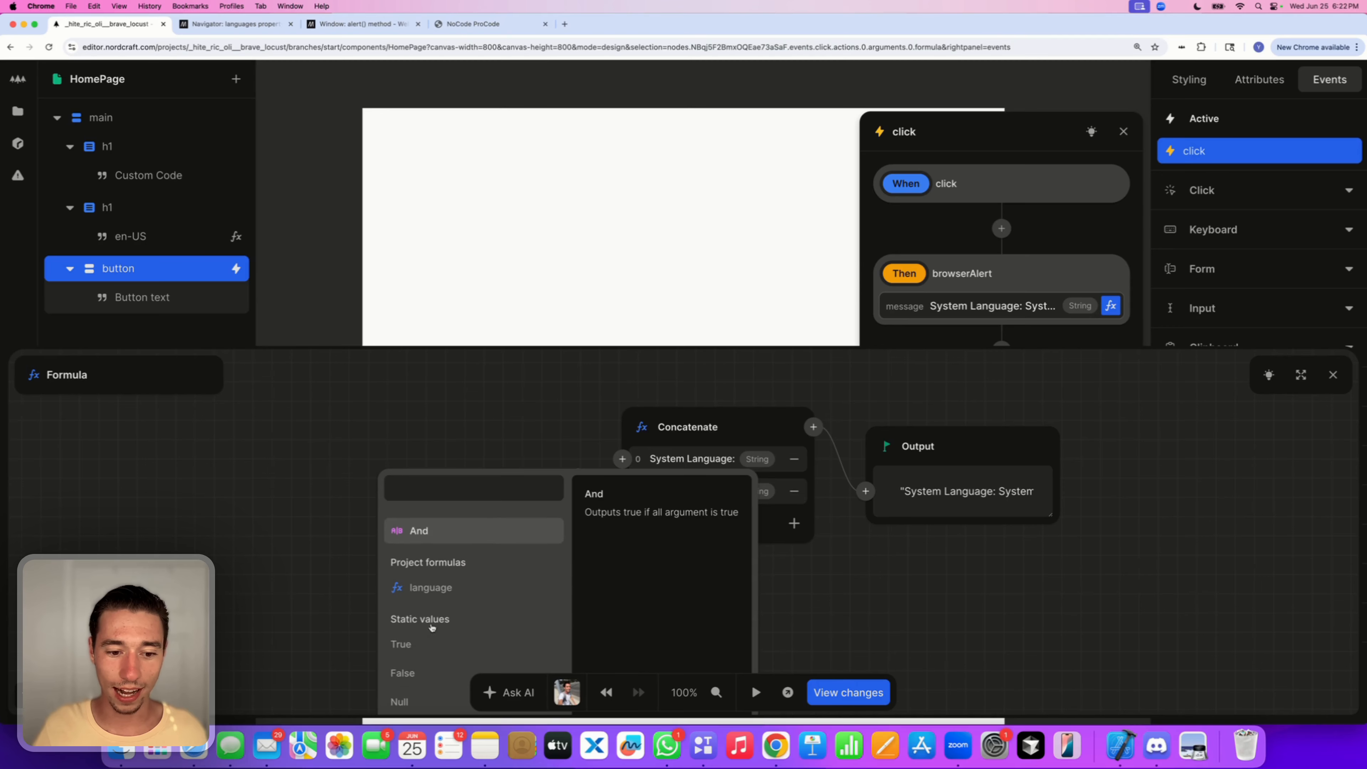
click(422, 597)
click(482, 294)
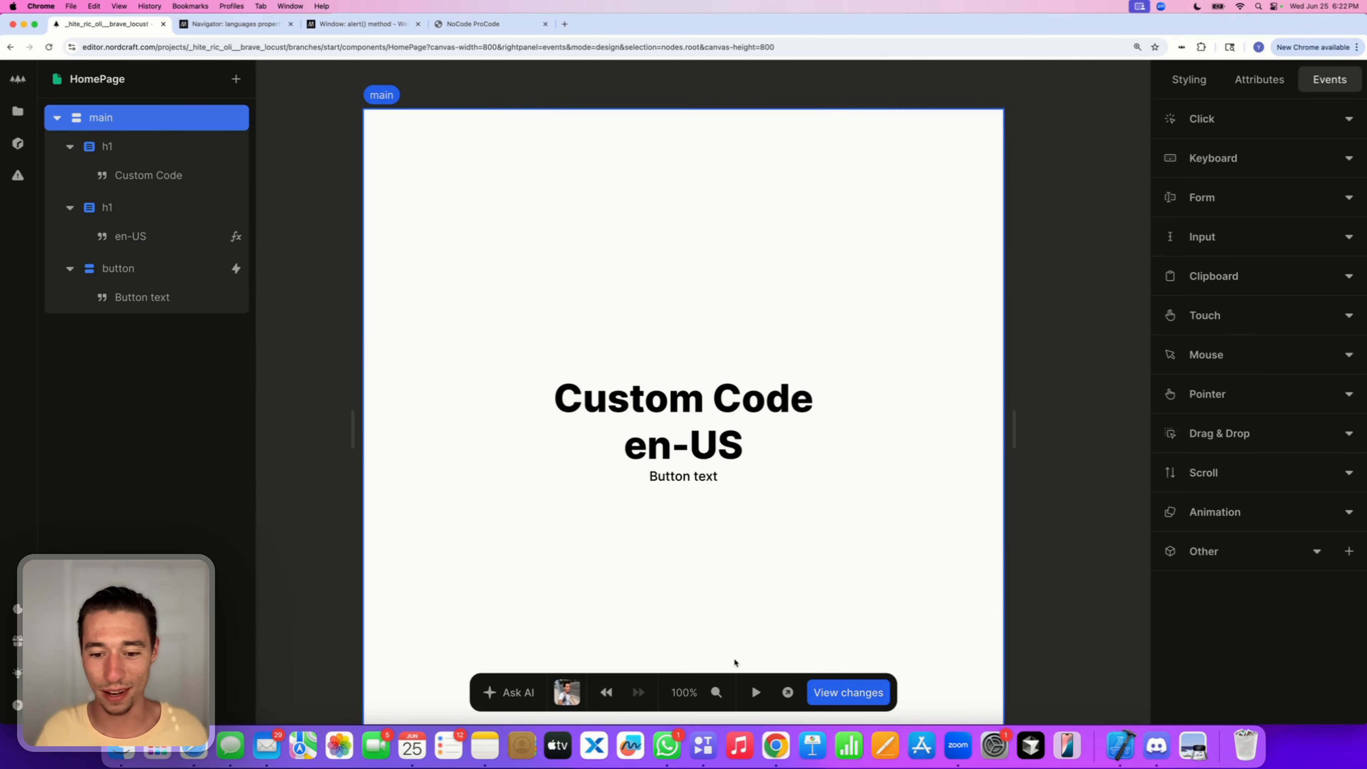
Test the button in preview, check the language shown in the alert, dismiss it, and return to design mode.
click(749, 683)
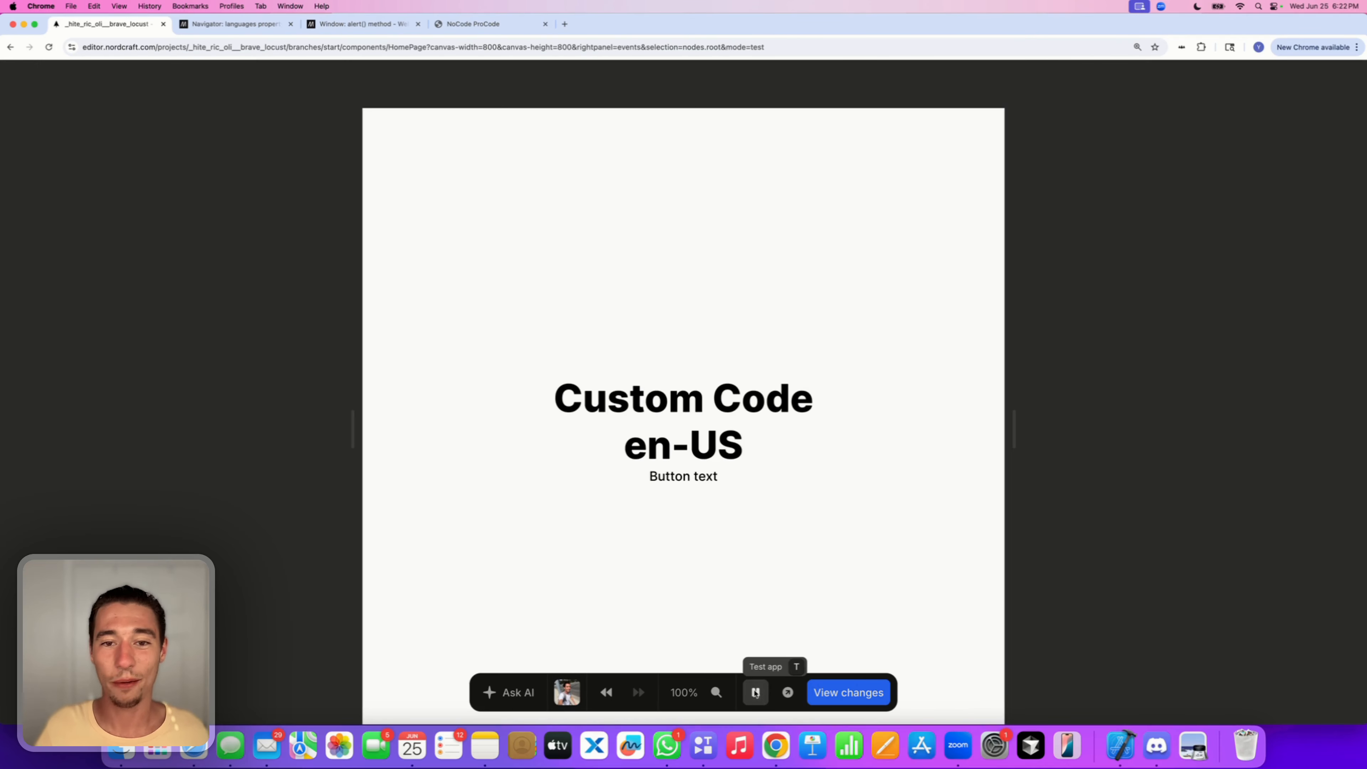
click(692, 475)
click(908, 109)
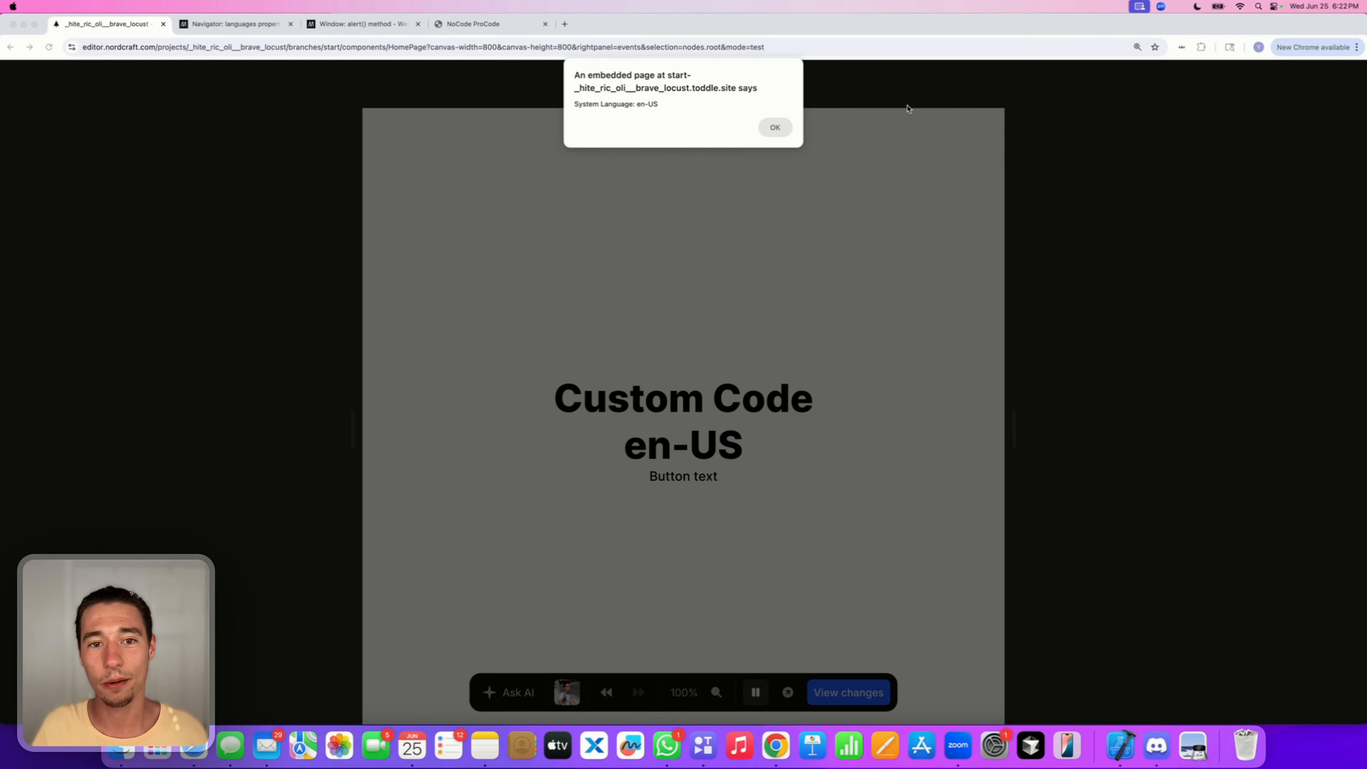
click(641, 108)
drag(637, 104, 663, 104)
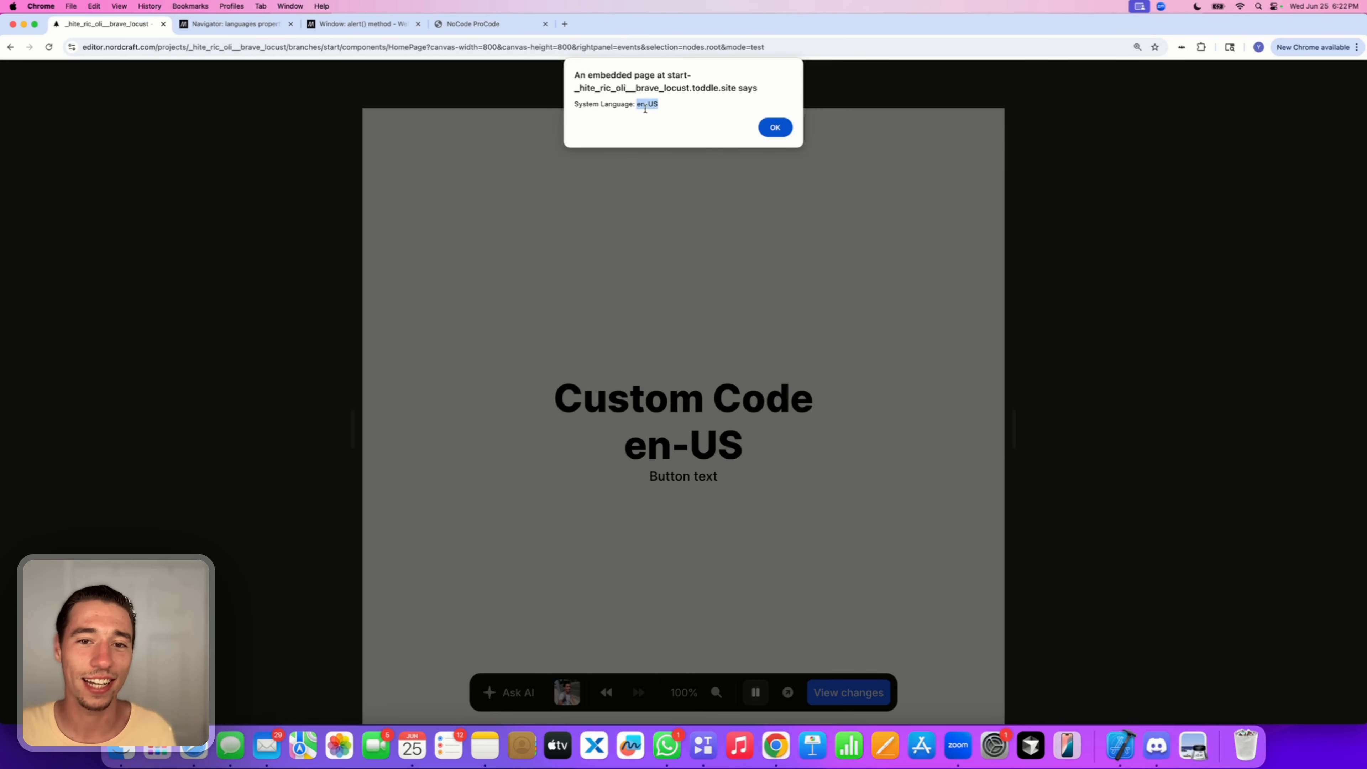
click(775, 127)
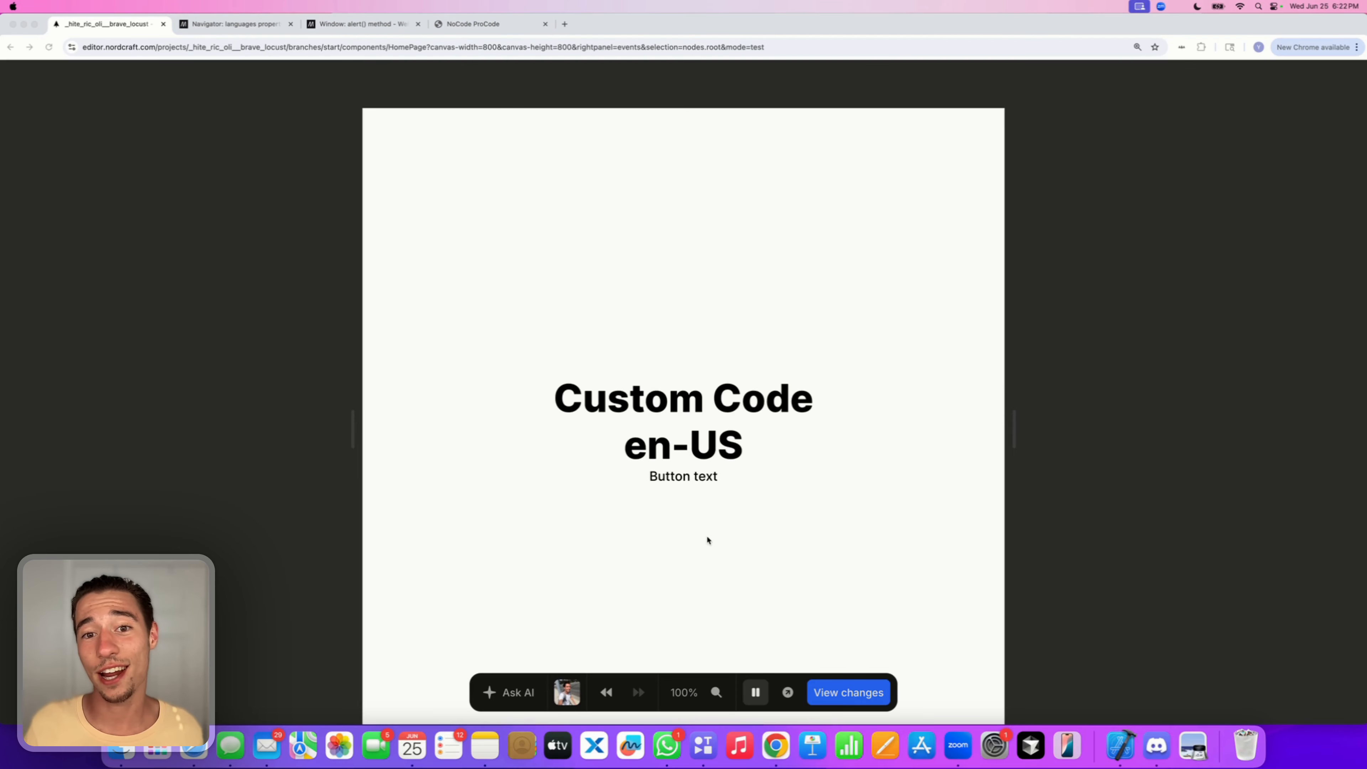
click(757, 692)
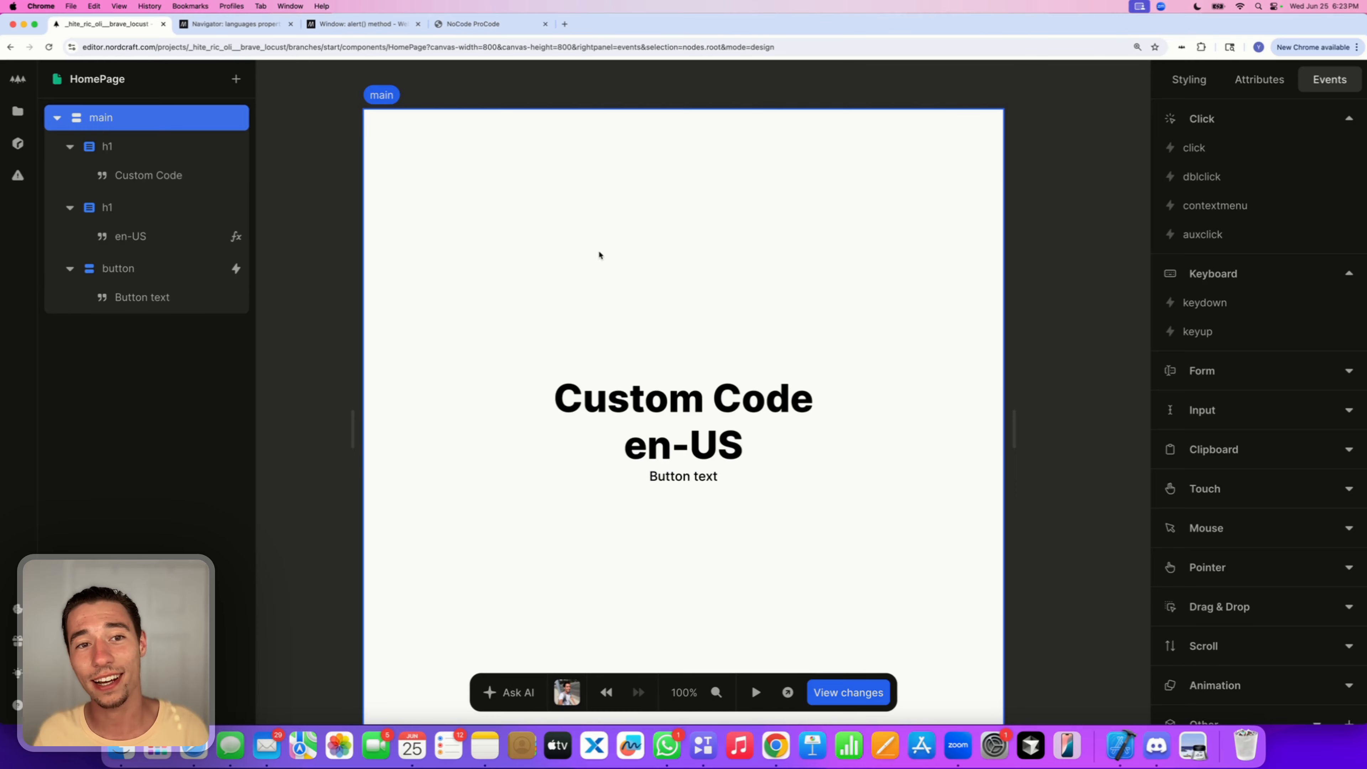
Switch to the NoCode ProCode website and view its address and landing page.
click(504, 26)
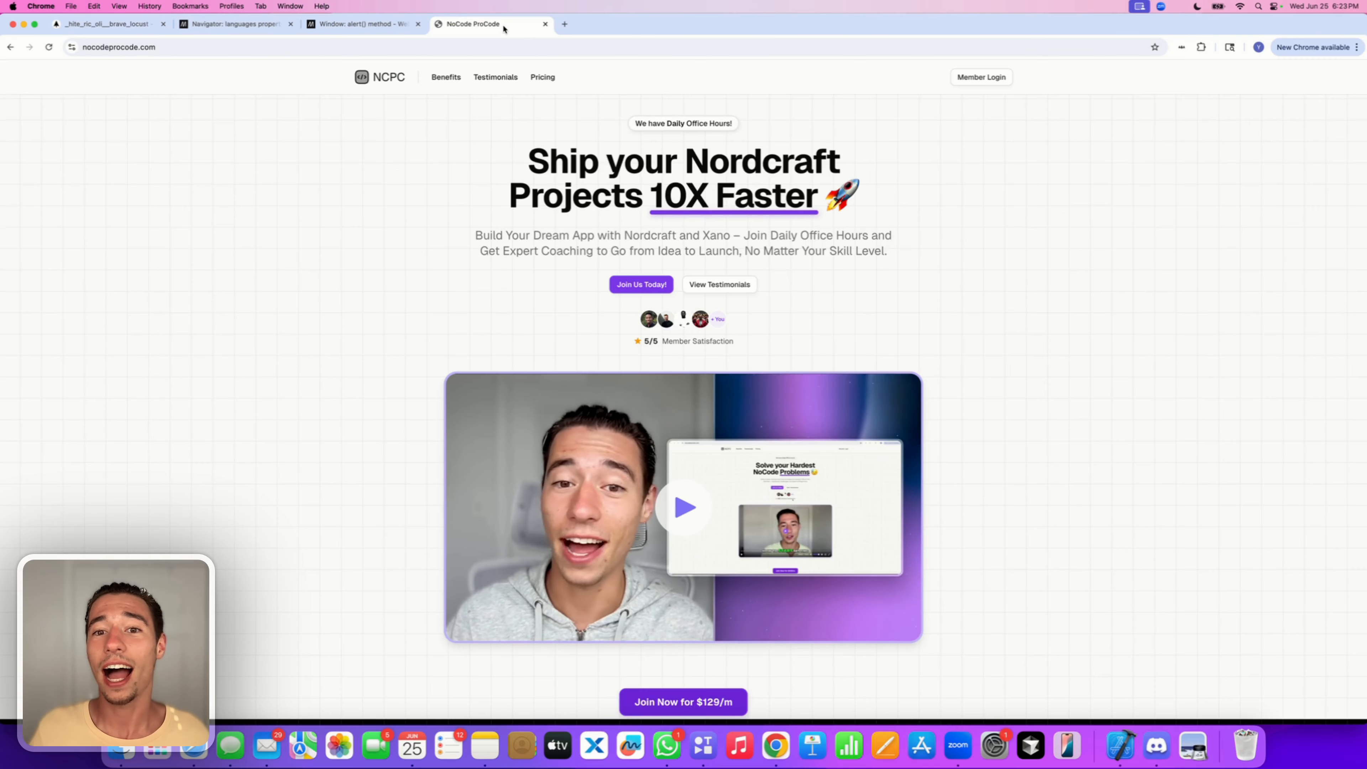
click(472, 45)
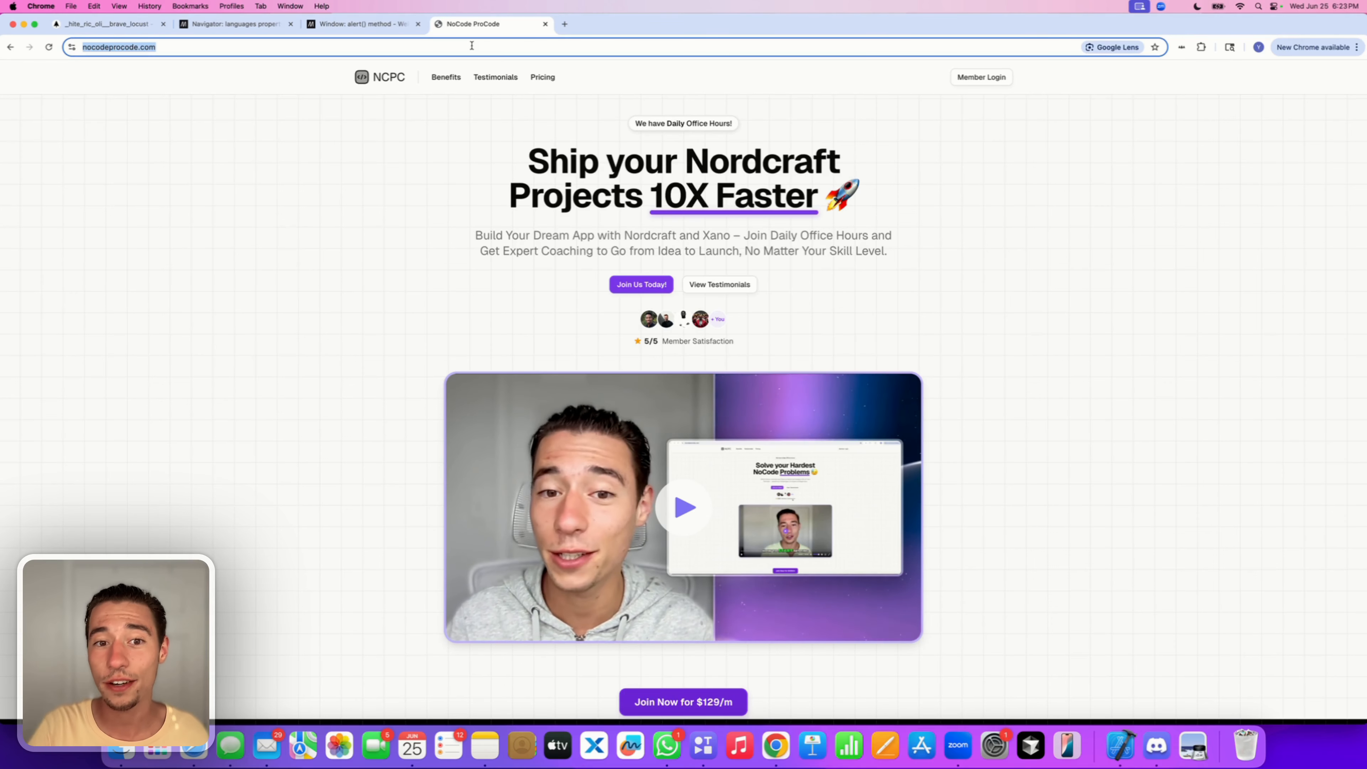
click(525, 186)
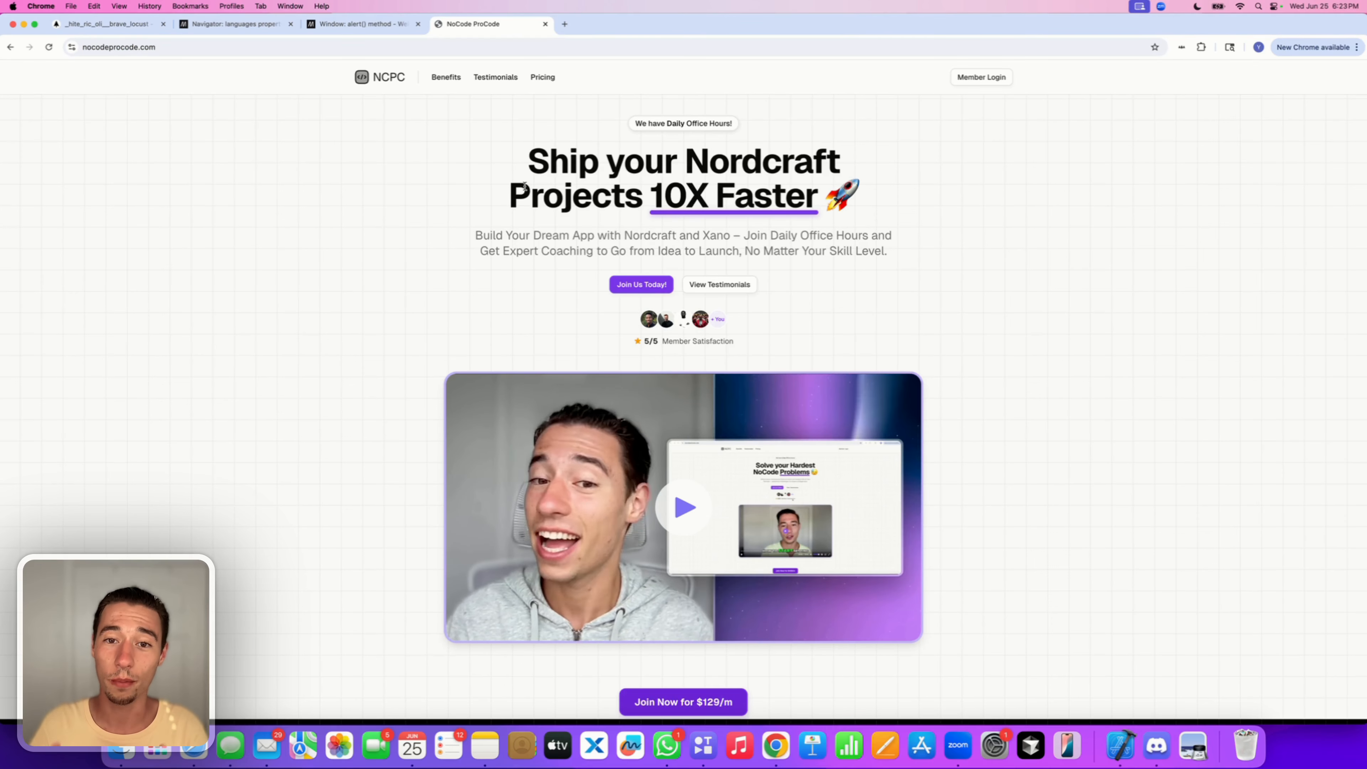